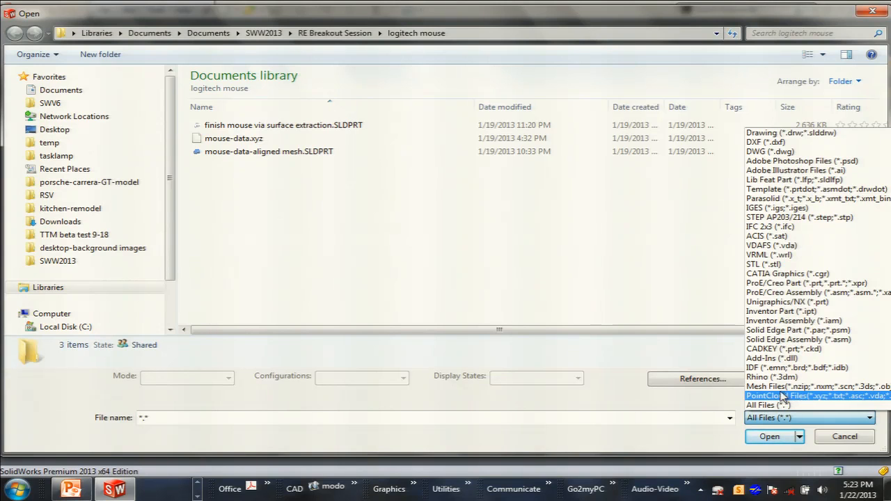
# Step: Filter the logitech mouse folder to PointCloud Files and open mouse-data.xyz
pyautogui.click(782, 396)
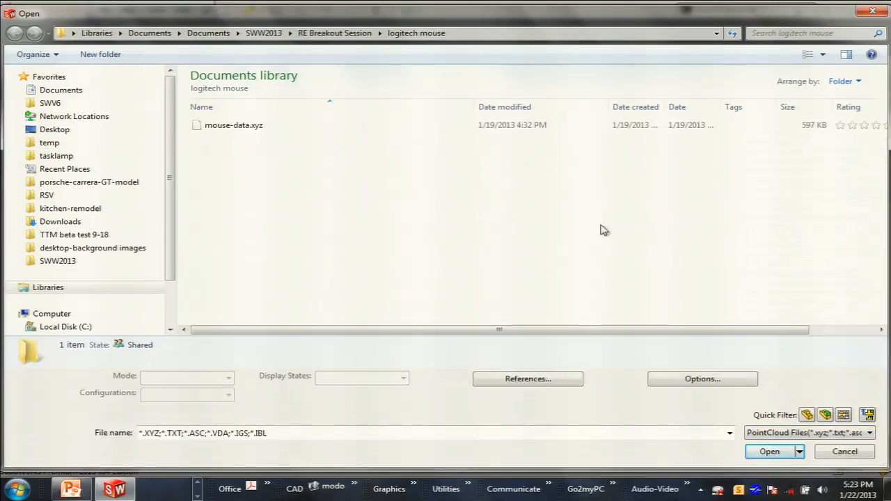
pyautogui.click(240, 128)
pyautogui.click(769, 451)
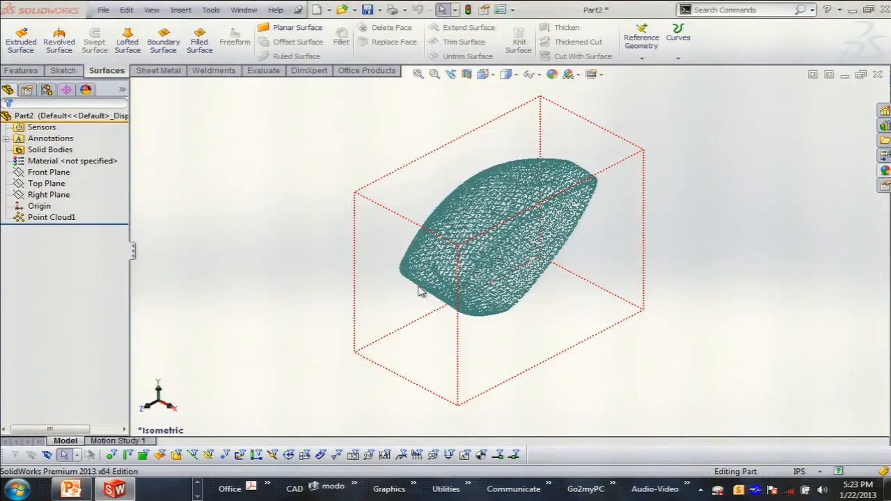
pyautogui.moveTo(390, 192); pyautogui.dragTo(481, 197, button='middle')
pyautogui.scroll(-3, 544, 225)
pyautogui.moveTo(543, 226); pyautogui.dragTo(485, 151, button='middle')
pyautogui.moveTo(484, 199); pyautogui.dragTo(324, 188, button='middle')
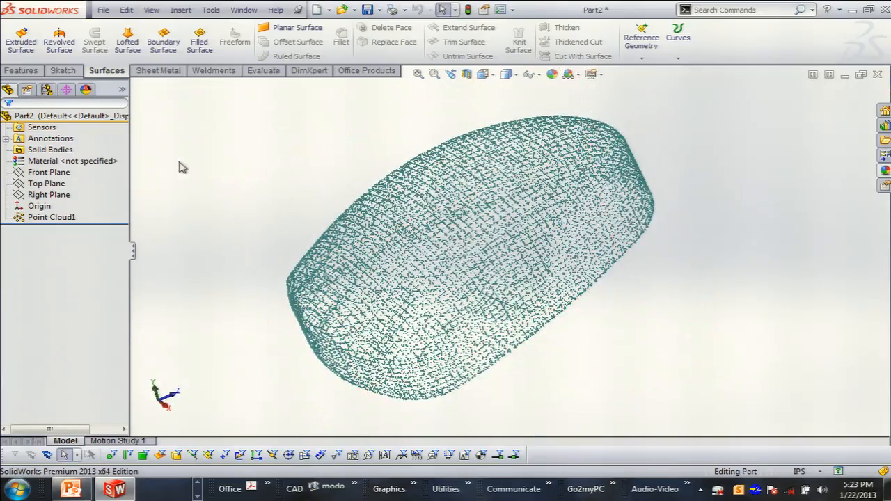
pyautogui.click(74, 218)
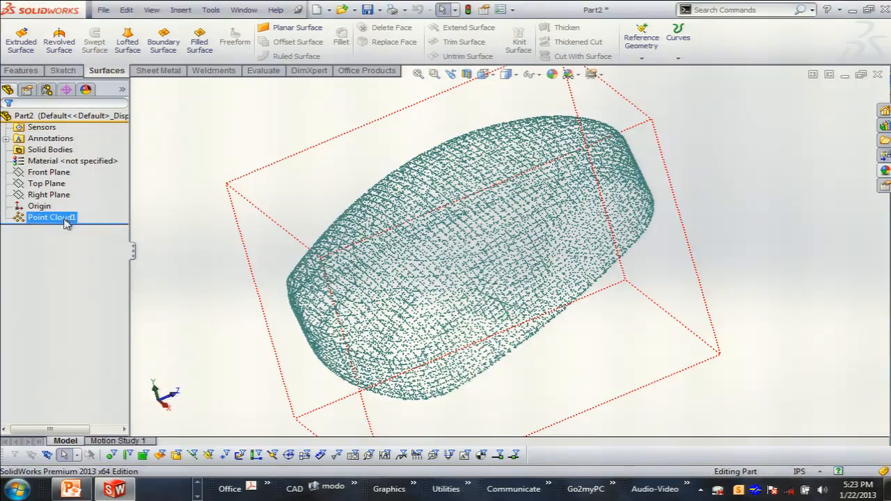
pyautogui.rightClick(67, 222)
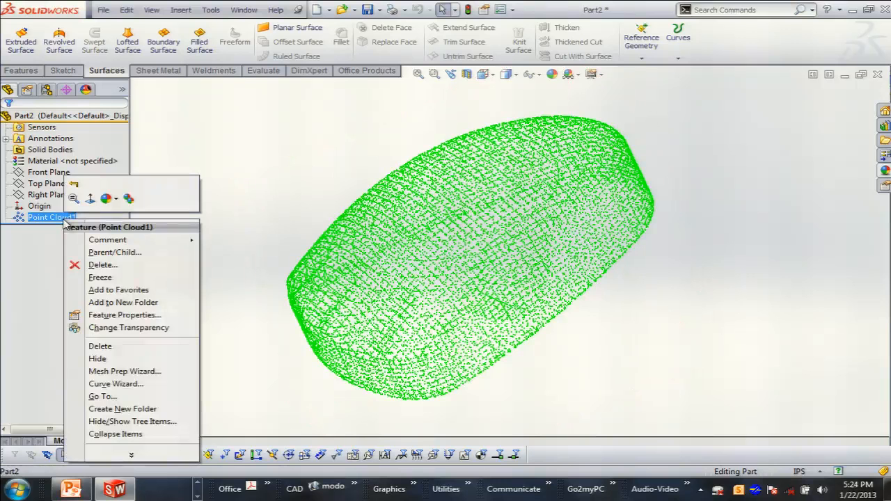
pyautogui.click(125, 372)
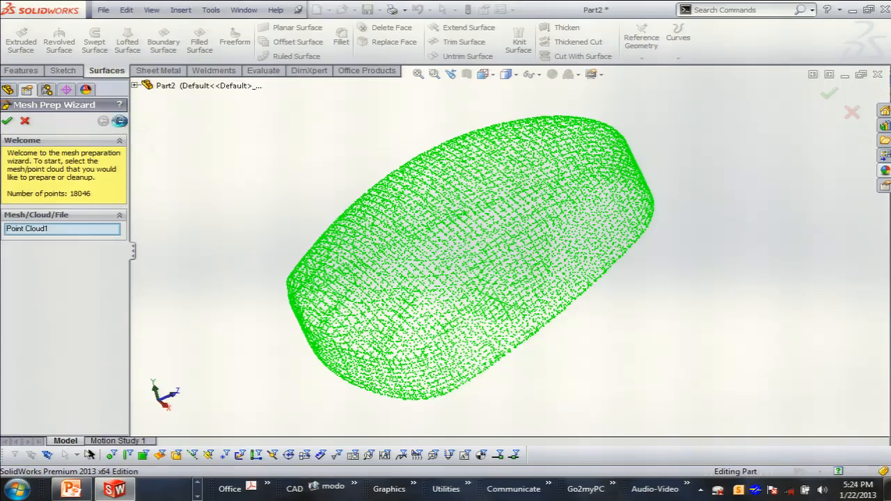
pyautogui.click(121, 122)
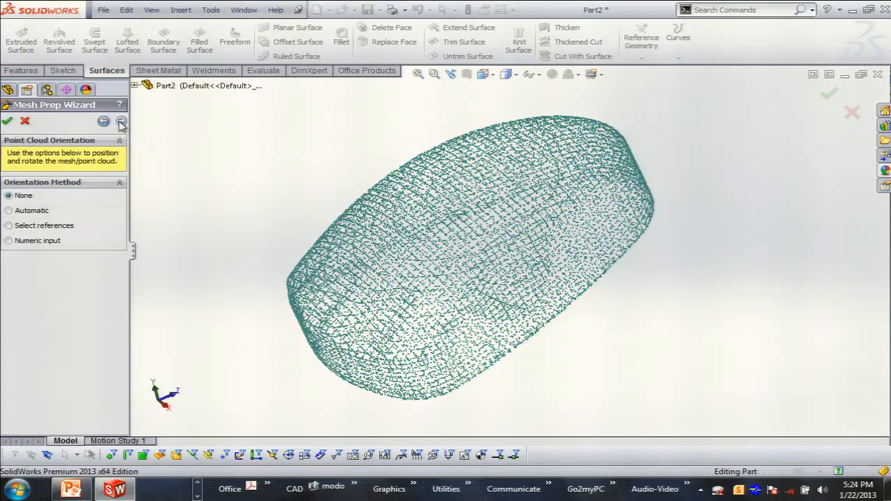
pyautogui.click(28, 241)
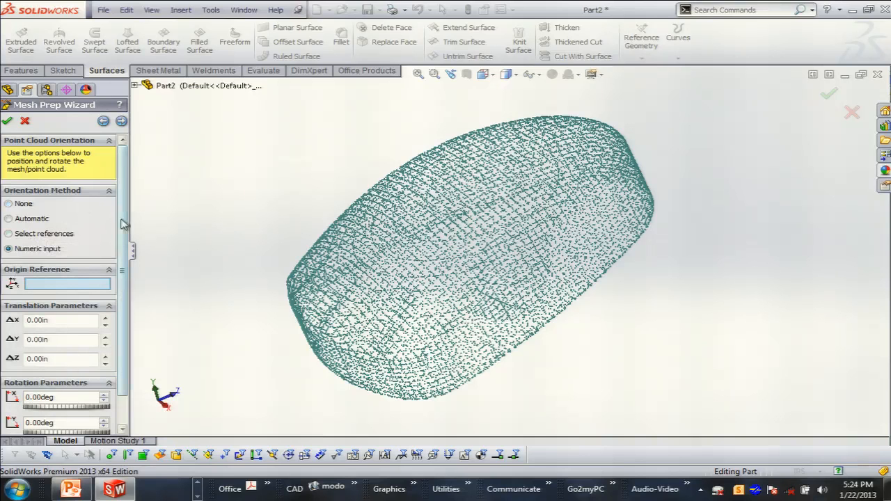
pyautogui.scroll(-1, 122, 217)
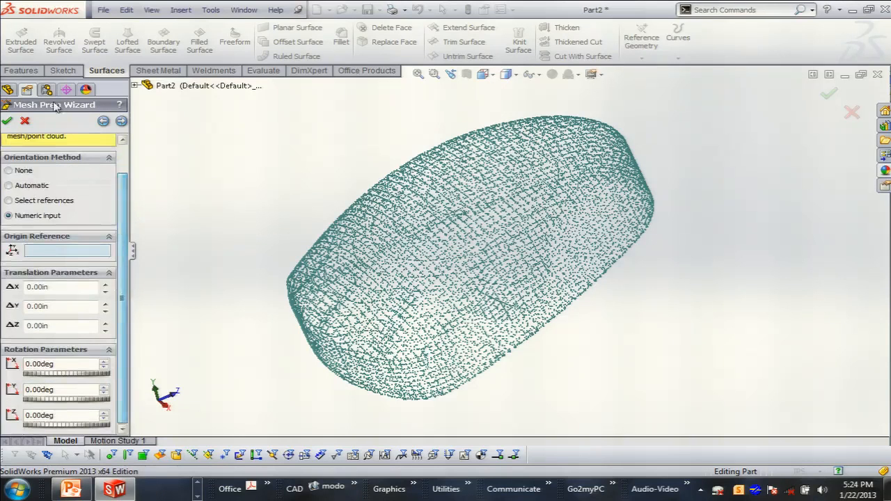
pyautogui.click(24, 121)
# Step: Show the Front, Top and Right planes in the graphics area
pyautogui.click(40, 178)
pyautogui.keyDown('ctrl'); pyautogui.click(40, 195); pyautogui.keyUp('ctrl')
pyautogui.keyDown('shift'); pyautogui.click(39, 196); pyautogui.keyUp('shift')
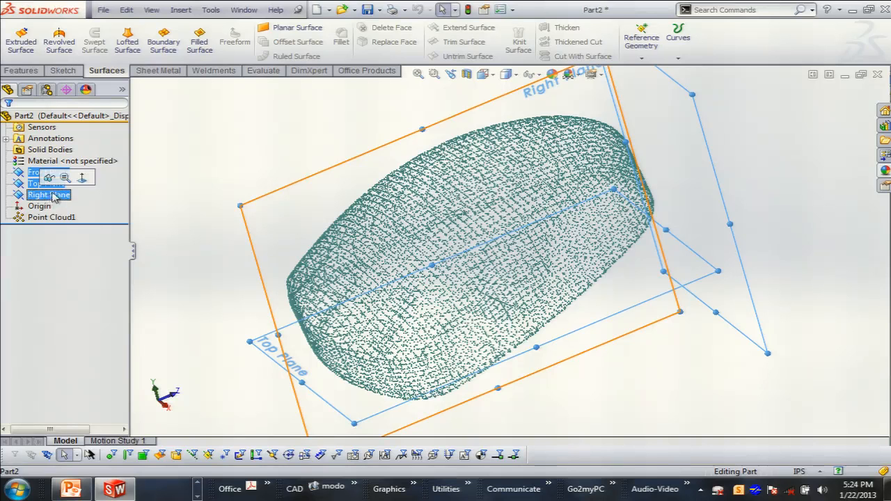
pyautogui.click(50, 179)
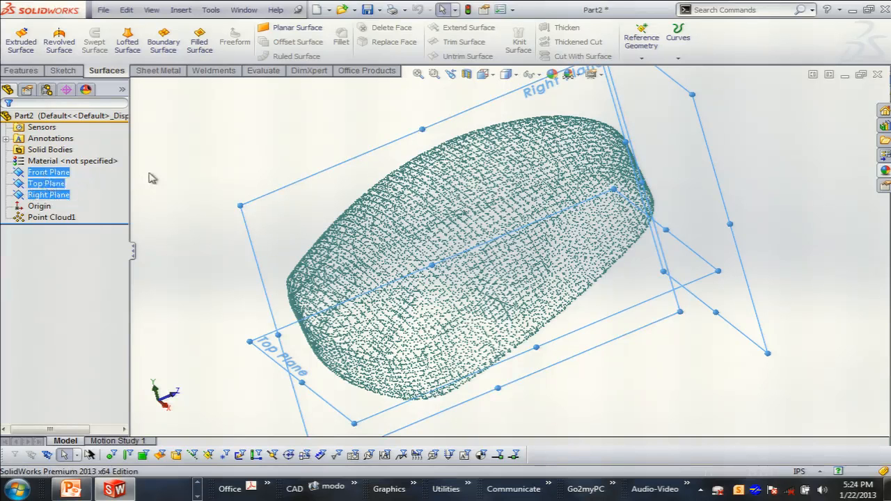
pyautogui.click(153, 178)
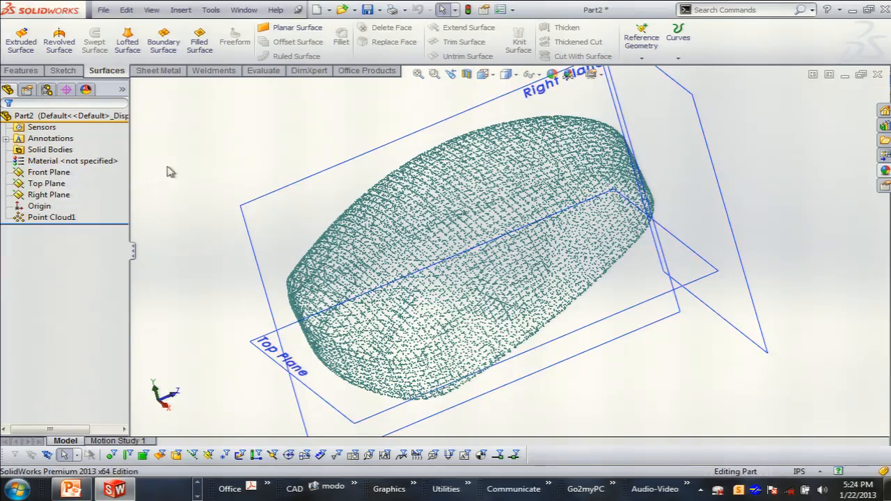
# Step: Apply the Plain White scene to the part's background
pyautogui.click(516, 75)
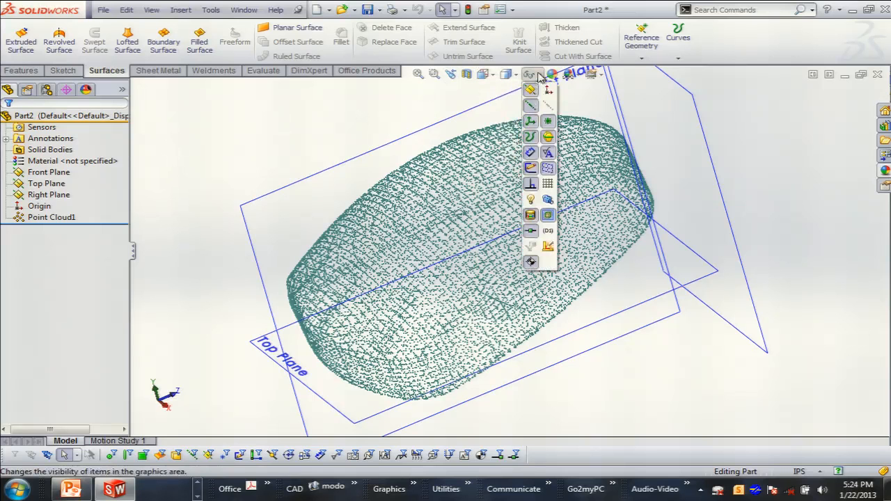
pyautogui.click(559, 75)
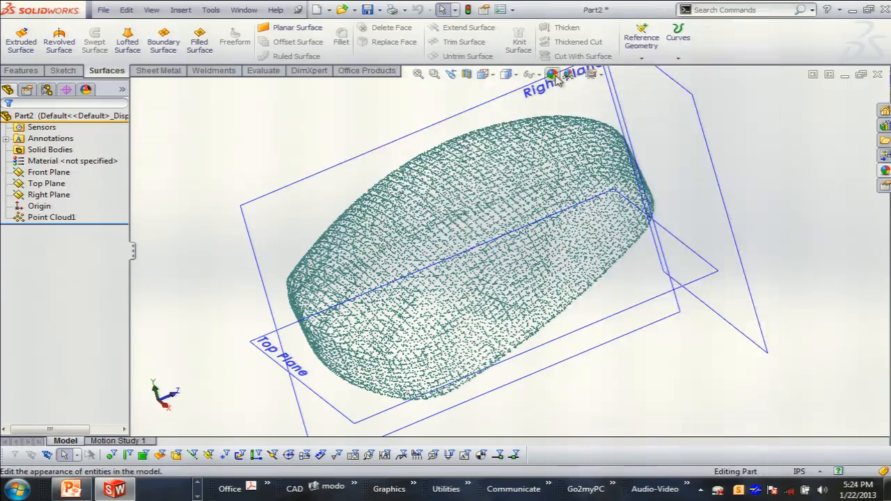
pyautogui.moveTo(569, 76)
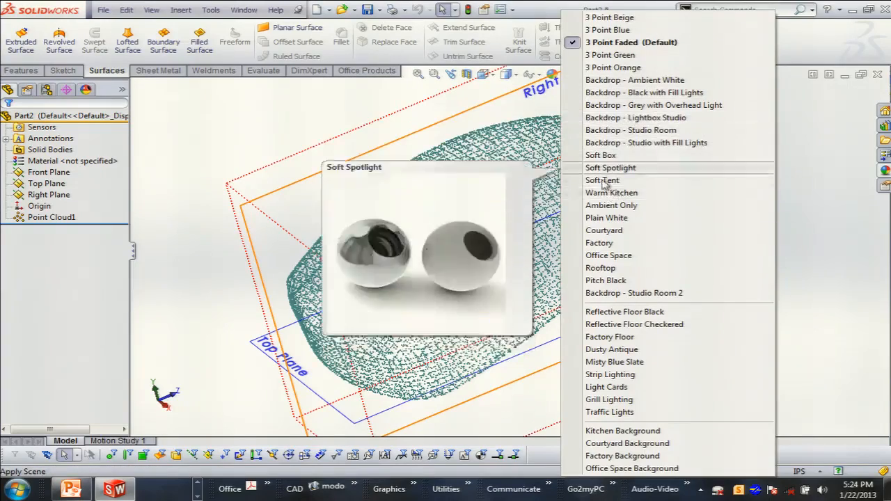
pyautogui.click(603, 220)
# Step: Start the Mesh Prep Wizard on the imported point cloud and choose Numeric input as the orientation method
pyautogui.moveTo(280, 231)
pyautogui.mouseDown(button='middle')
pyautogui.moveTo(306, 228)
pyautogui.moveTo(292, 224)
pyautogui.mouseUp(button='middle')
pyautogui.rightClick(56, 217)
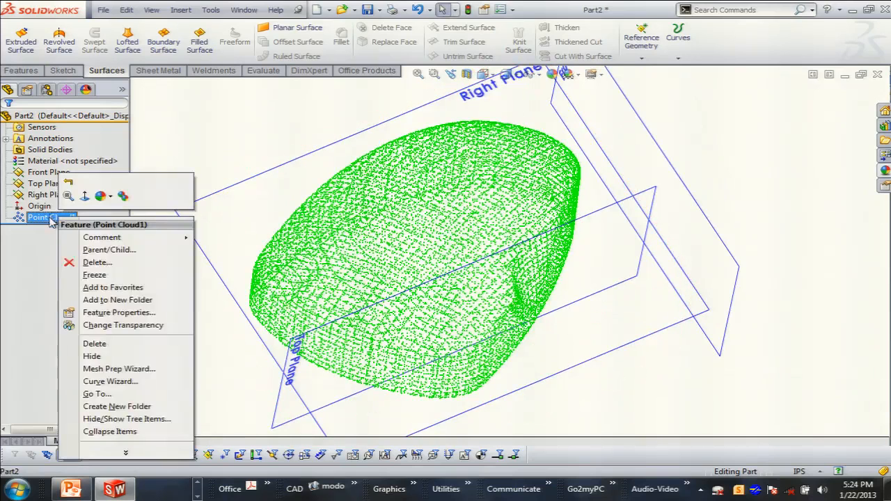
pyautogui.click(110, 369)
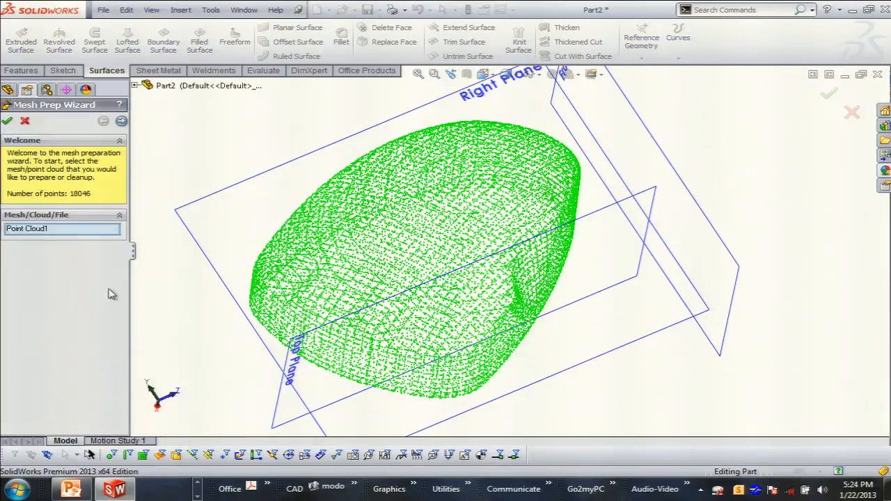
pyautogui.click(121, 122)
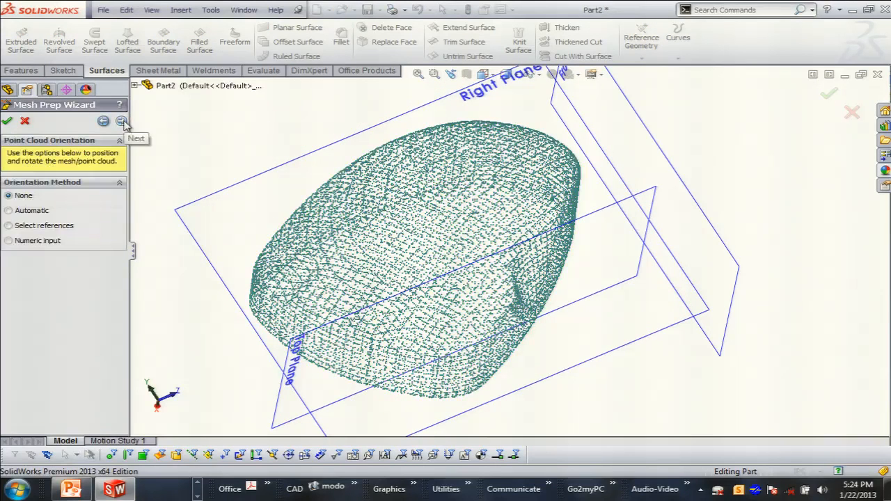
pyautogui.click(9, 241)
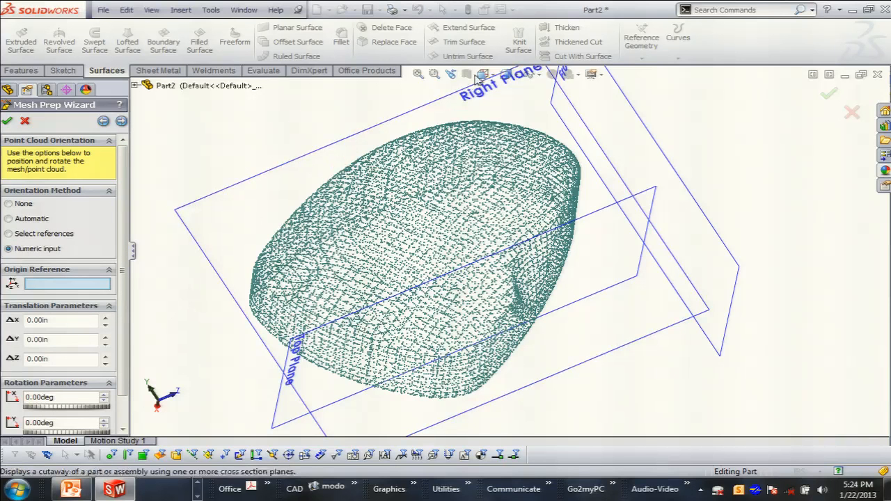
# Step: Rotate the point cloud to 112 degrees about Z while viewing it from the top
pyautogui.click(492, 76)
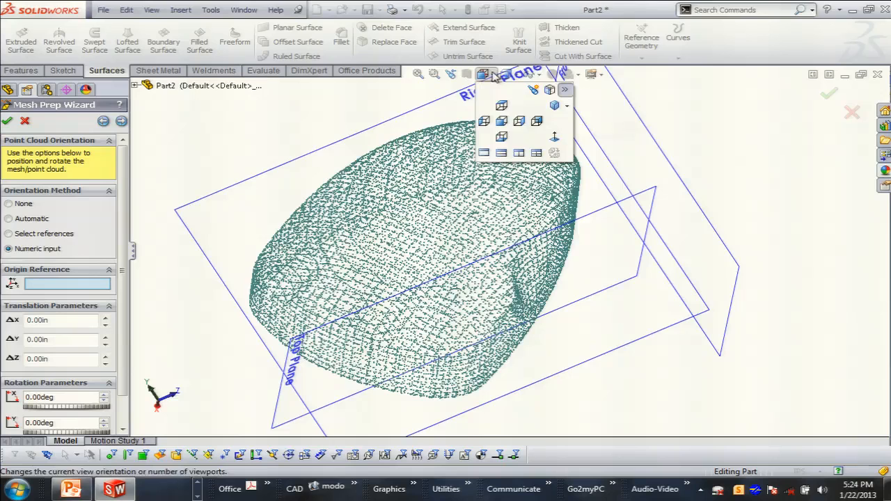
pyautogui.click(504, 124)
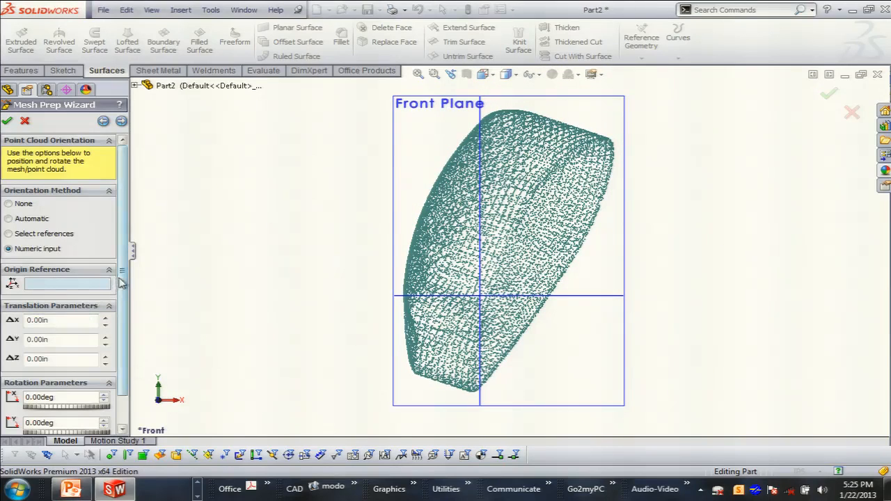
pyautogui.scroll(-2, 126, 325)
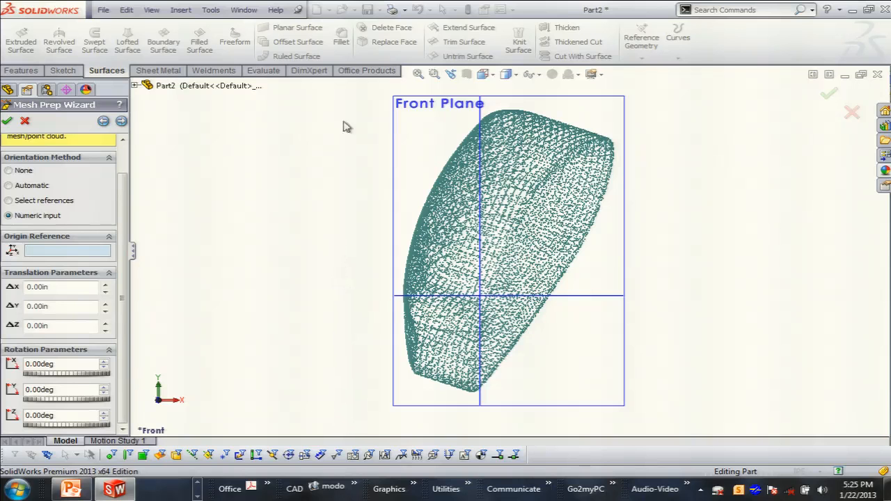
pyautogui.click(493, 75)
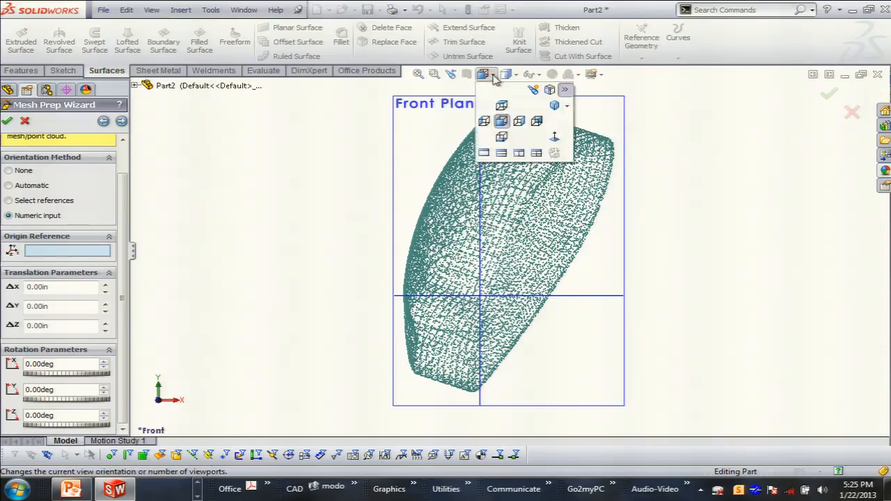
pyautogui.click(501, 105)
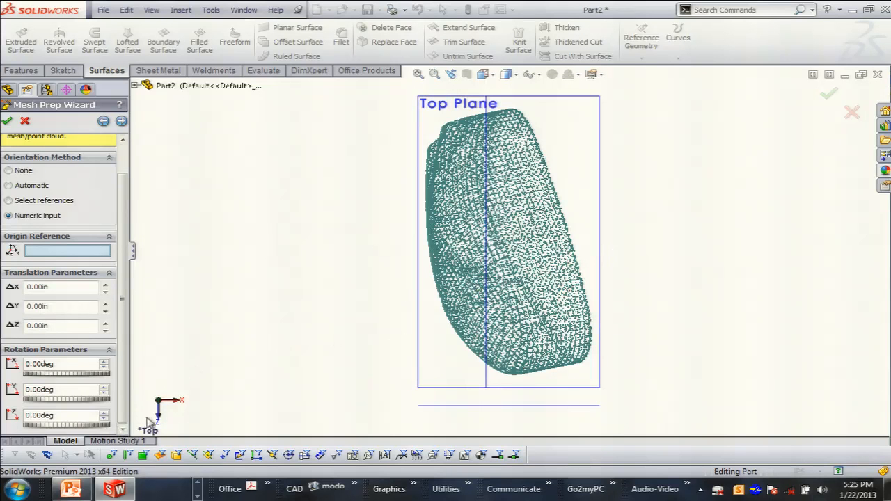
pyautogui.moveTo(49, 426); pyautogui.dragTo(137, 439)
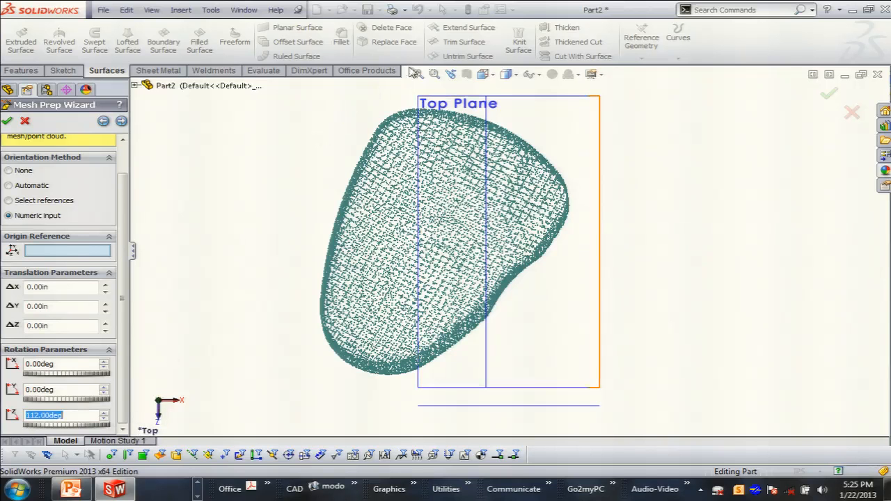
# Step: In the front view, set the point cloud's Z rotation to -65.70 degrees so the mouse sits upright
pyautogui.click(493, 77)
pyautogui.click(499, 123)
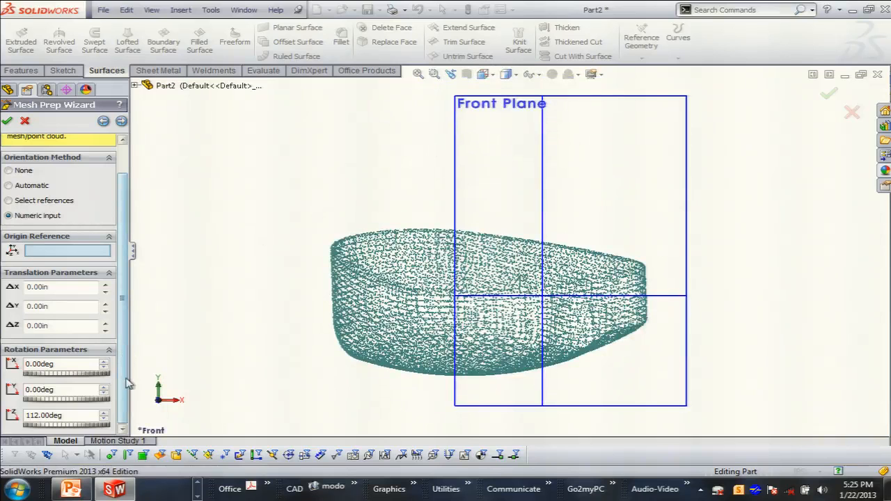
pyautogui.moveTo(62, 431); pyautogui.dragTo(14, 426)
pyautogui.moveTo(82, 430); pyautogui.dragTo(46, 432)
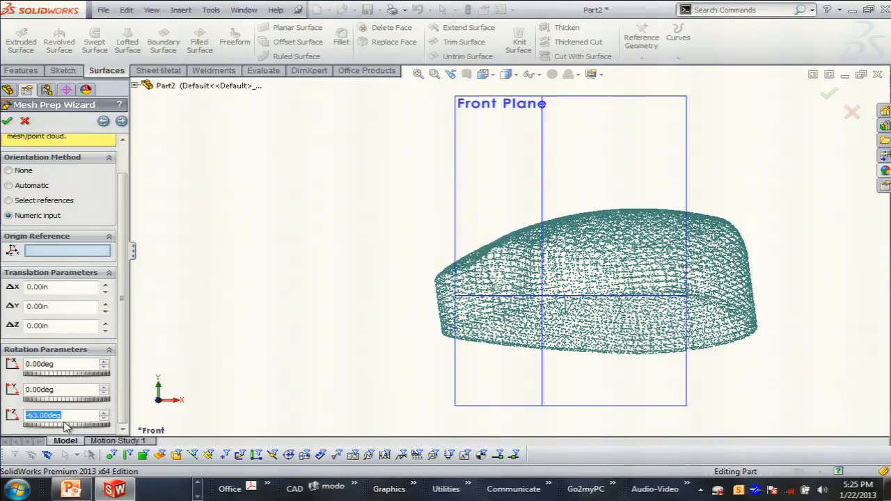
pyautogui.moveTo(60, 425); pyautogui.dragTo(41, 426)
pyautogui.click(63, 415)
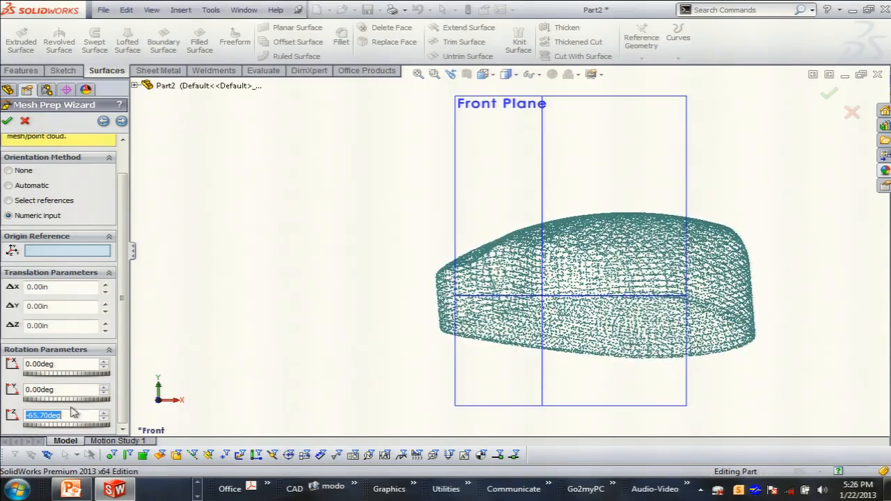
# Step: In the right view, set the point cloud's X rotation to -11.10 degrees to level its base
pyautogui.click(507, 74)
pyautogui.click(492, 74)
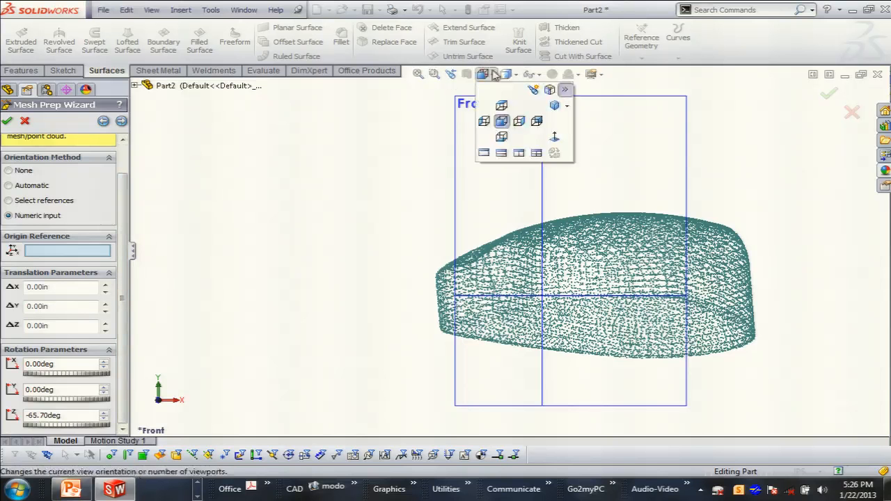
pyautogui.click(517, 121)
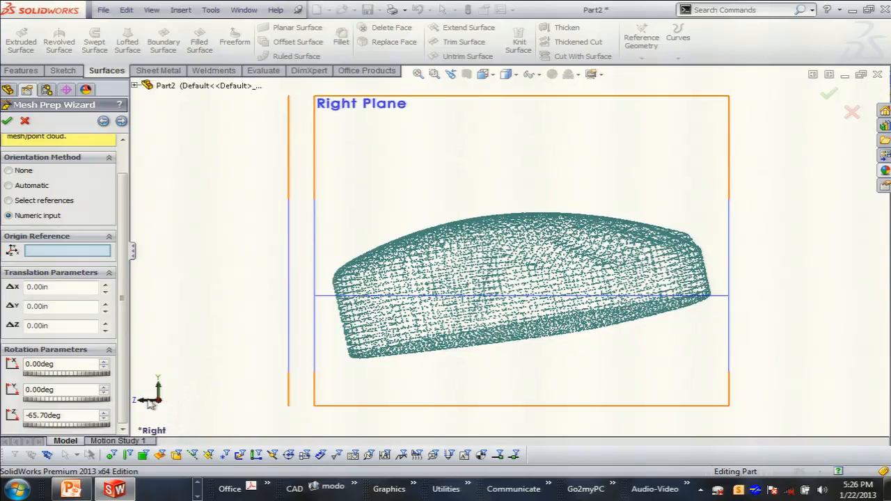
pyautogui.moveTo(59, 378); pyautogui.dragTo(47, 387)
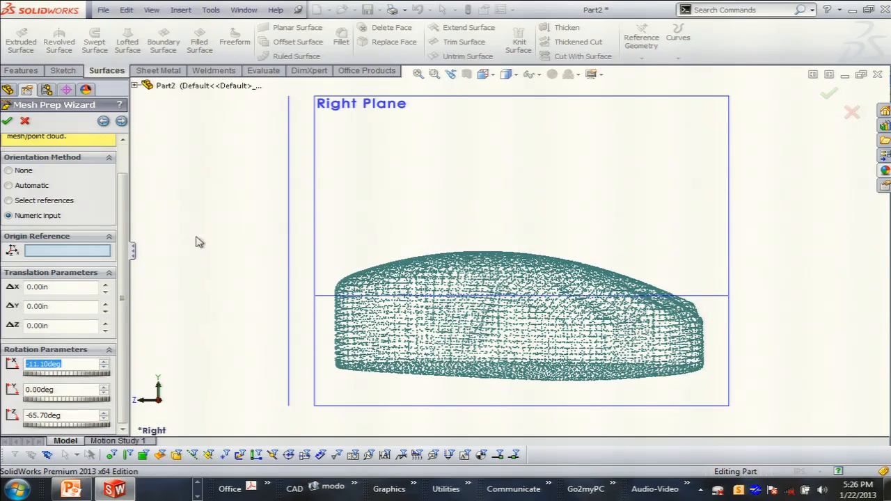
# Step: In the front view, refine the point cloud's Z rotation to -69.40 degrees so its base is horizontal
pyautogui.click(484, 73)
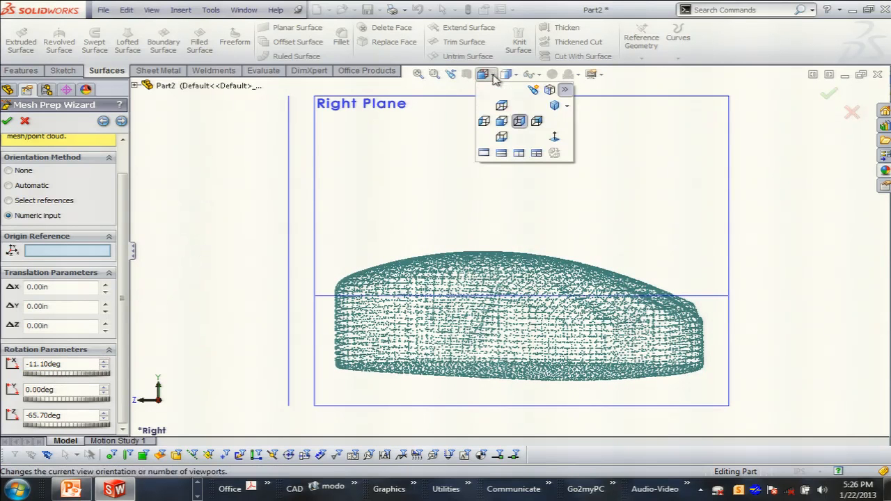
pyautogui.click(501, 106)
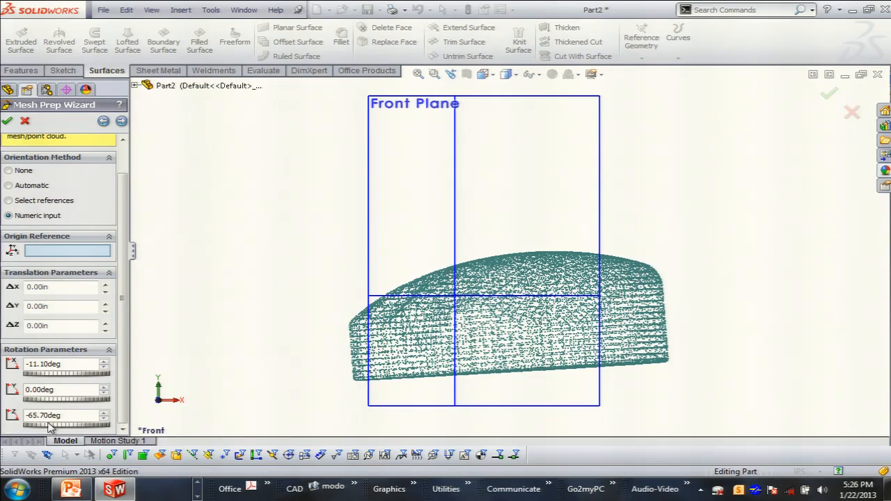
pyautogui.moveTo(50, 427)
pyautogui.mouseDown()
pyautogui.moveTo(33, 425)
pyautogui.moveTo(78, 432)
pyautogui.moveTo(45, 426)
pyautogui.mouseUp()
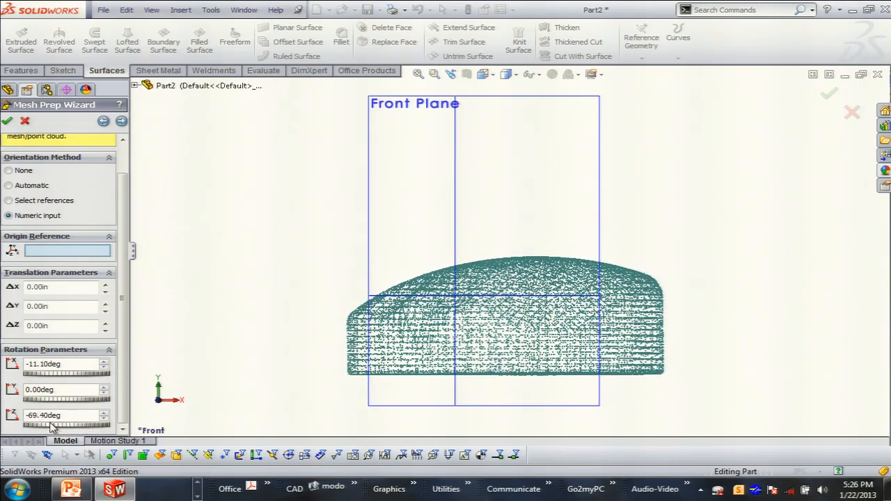
# Step: Translate the point cloud 0.20 in along X and 3.30 in along Y to rest its base on the Top Plane
pyautogui.click(105, 286)
pyautogui.click(106, 286)
pyautogui.click(106, 304)
pyautogui.click(106, 305)
pyautogui.click(105, 304)
pyautogui.click(106, 305)
pyautogui.click(106, 305)
pyautogui.click(107, 306)
pyautogui.click(106, 305)
pyautogui.click(105, 305)
pyautogui.click(105, 305)
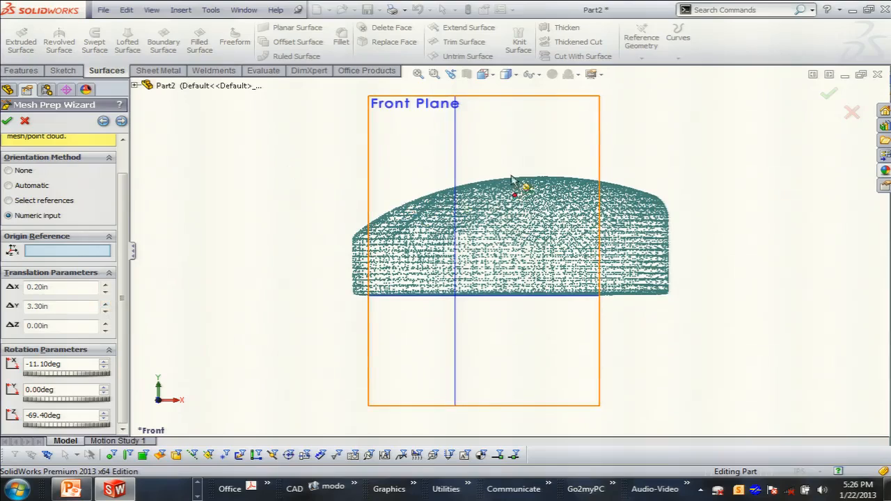
# Step: In the top view, set the point cloud's Y rotation to -29.50 degrees so the mouse runs straight along Z
pyautogui.moveTo(647, 164); pyautogui.dragTo(529, 383, button='middle')
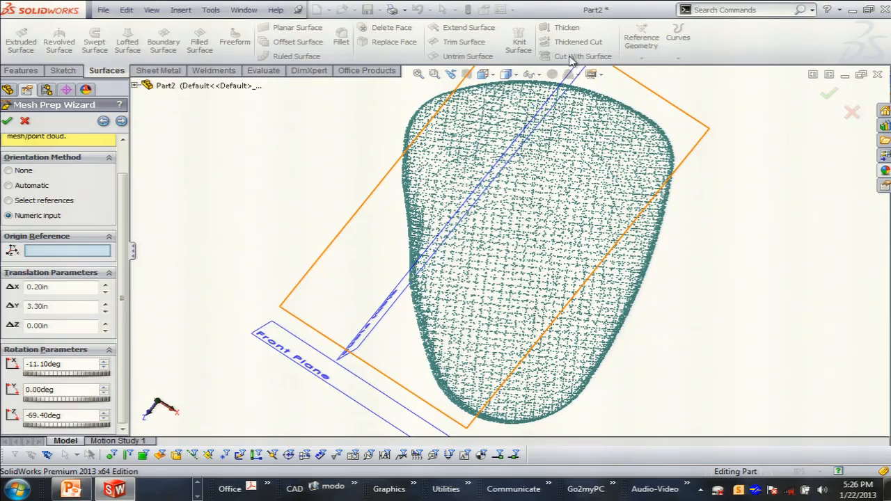
pyautogui.click(506, 74)
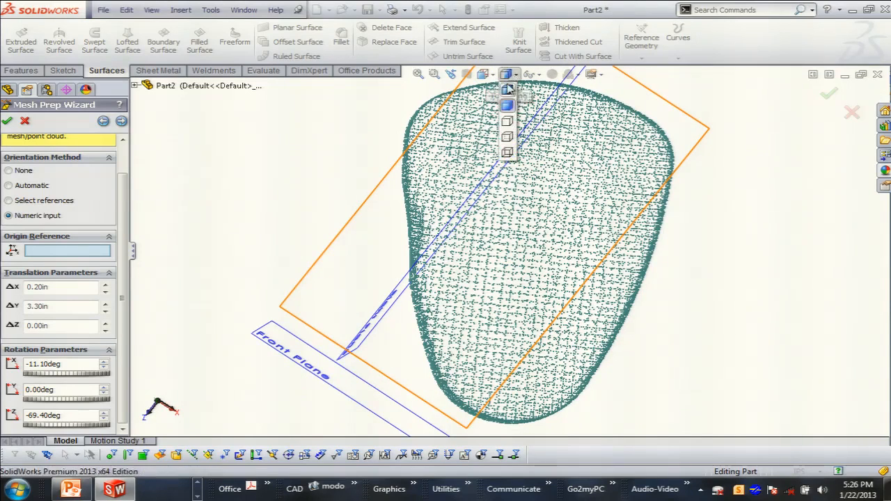
pyautogui.click(503, 97)
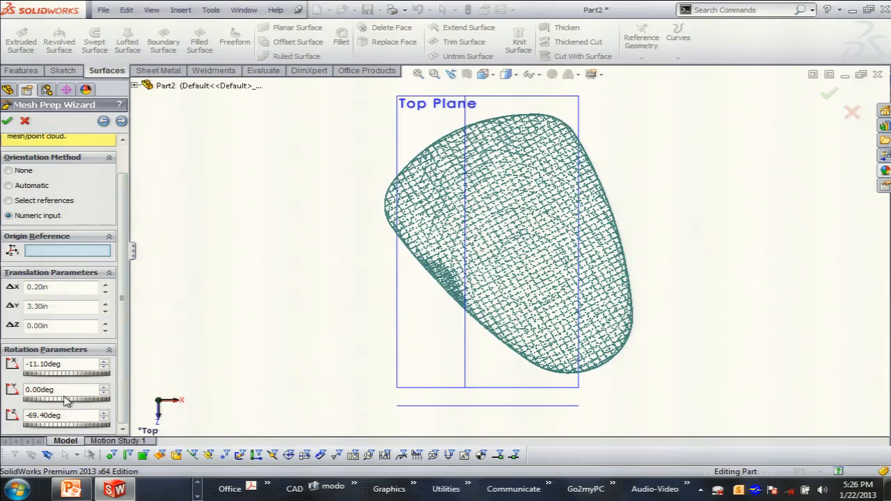
pyautogui.moveTo(61, 403); pyautogui.dragTo(69, 406)
pyautogui.moveTo(54, 407)
pyautogui.mouseDown()
pyautogui.moveTo(38, 412)
pyautogui.moveTo(70, 415)
pyautogui.mouseUp()
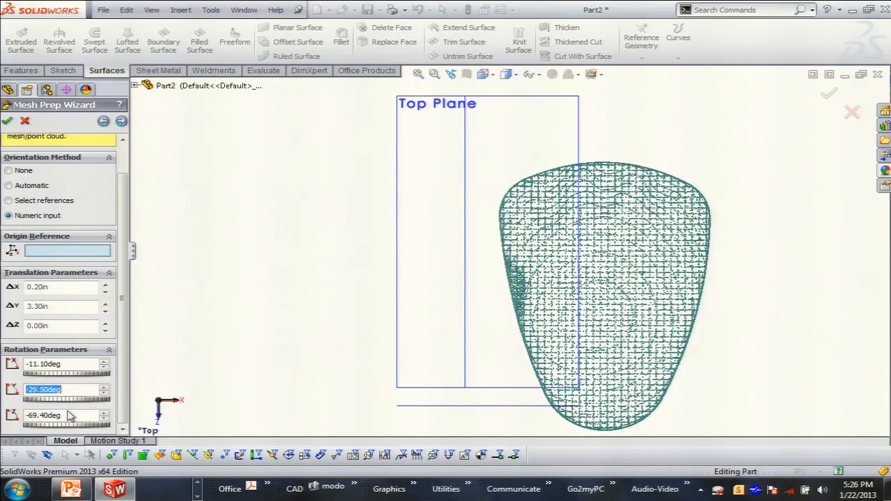
# Step: Set the point cloud's X translation to -6.20 in to centre the mouse on the Right Plane
pyautogui.click(106, 295)
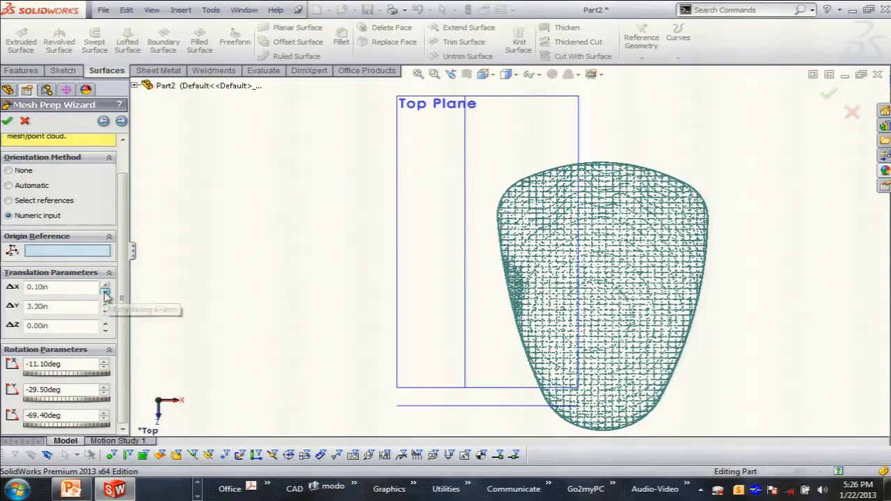
pyautogui.click(106, 295)
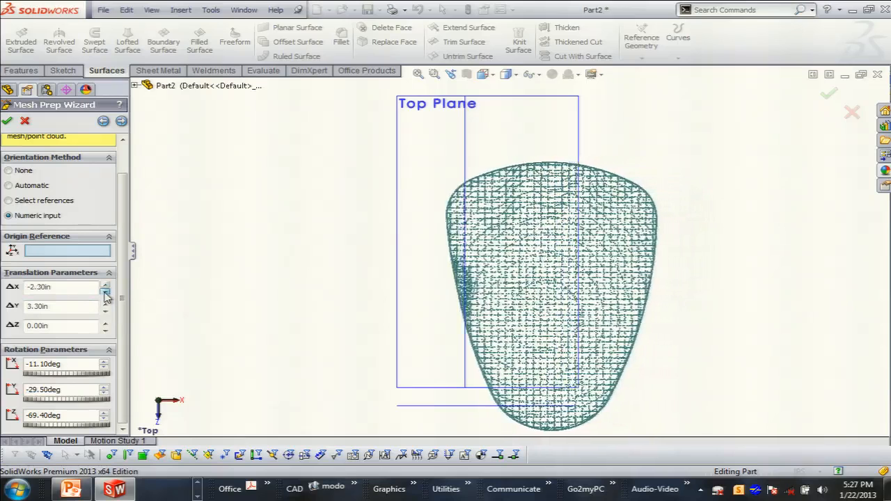
pyautogui.moveTo(106, 295); pyautogui.dragTo(106, 295)
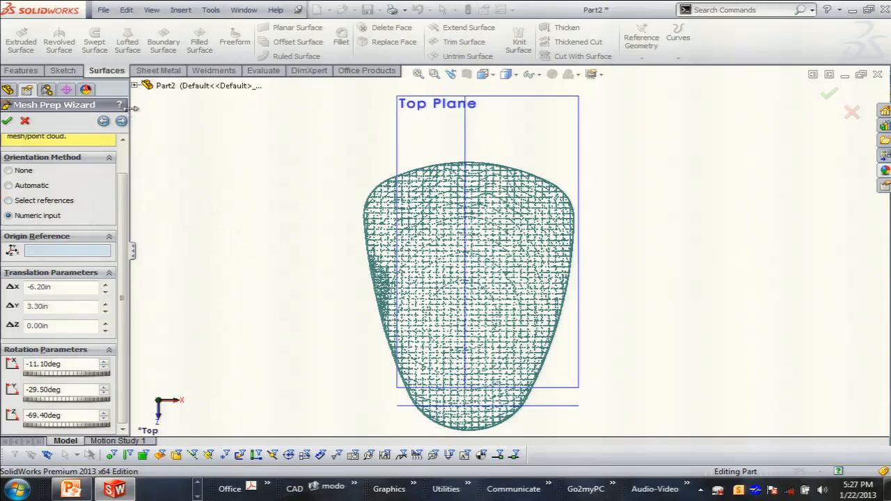
pyautogui.scroll(-1, 198, 217)
pyautogui.scroll(3, 244, 260)
pyautogui.moveTo(406, 319); pyautogui.dragTo(178, 190, button='middle')
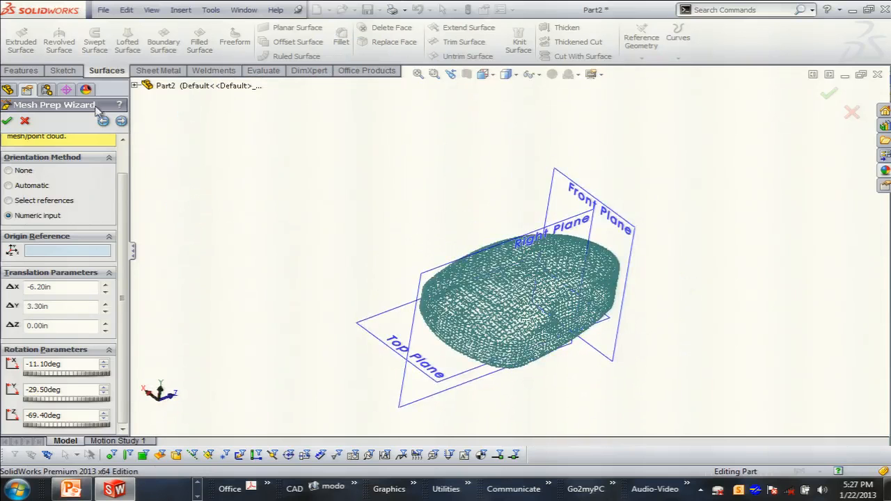
# Step: Accept the orientation and mesh the point cloud with no noise removal, no data deletion and 0% simplification
pyautogui.click(122, 122)
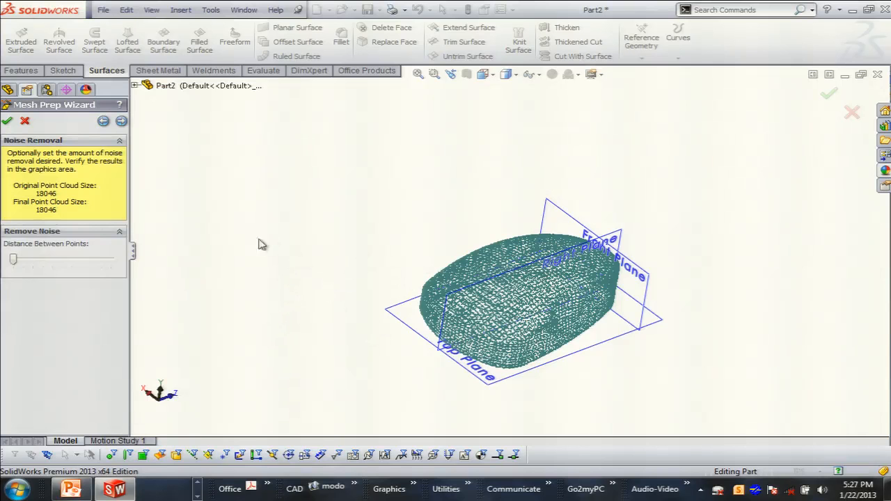
pyautogui.click(121, 122)
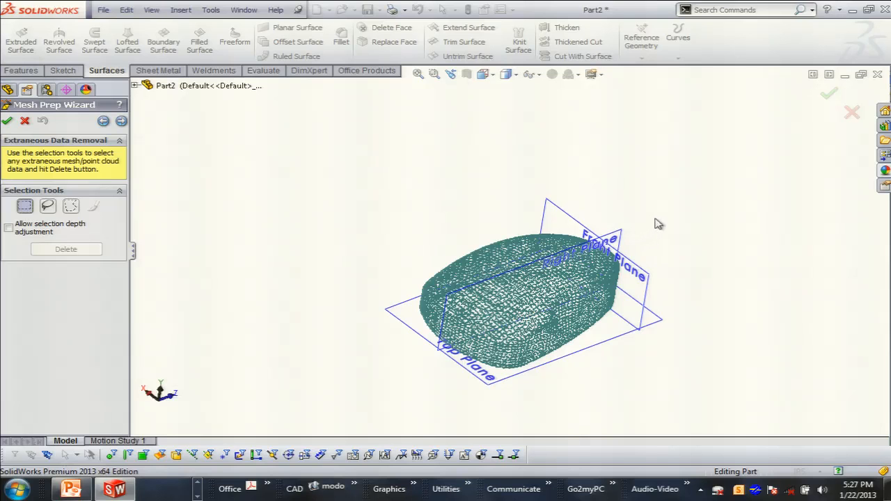
pyautogui.click(24, 207)
pyautogui.click(121, 121)
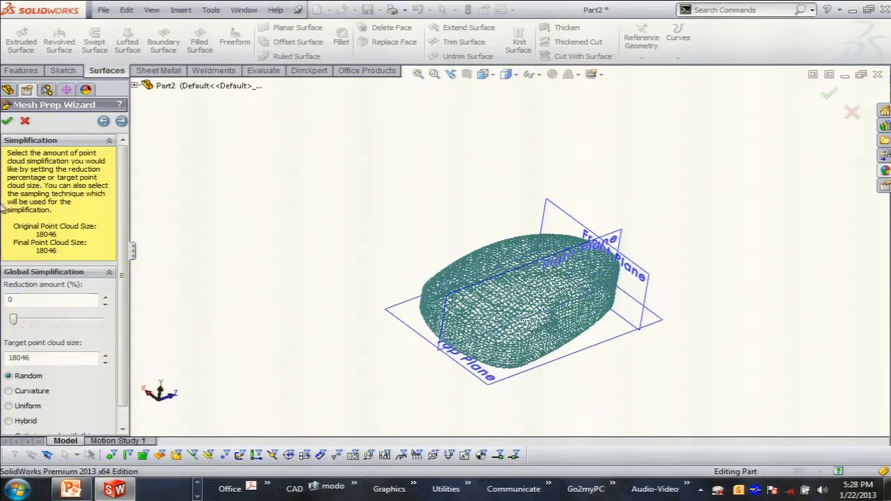
pyautogui.click(121, 121)
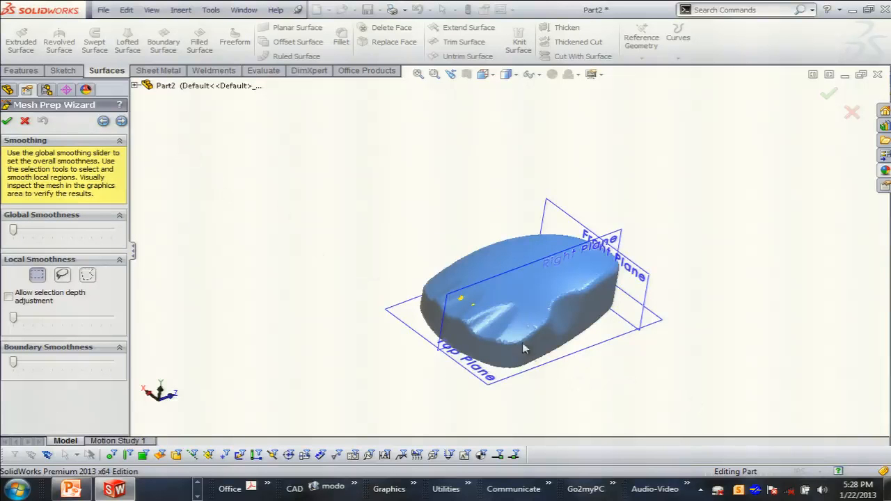
# Step: Examine the generated mesh up close with its triangle edges displayed and in plain shading, including the highlighted holes
pyautogui.scroll(-3, 522, 348)
pyautogui.moveTo(513, 195); pyautogui.dragTo(521, 261, button='middle')
pyautogui.click(509, 74)
pyautogui.click(509, 96)
pyautogui.scroll(-6, 527, 206)
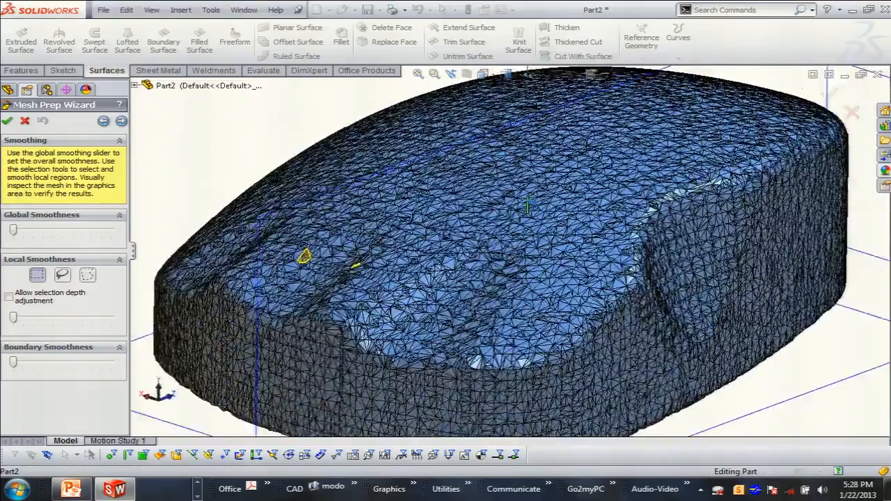
pyautogui.moveTo(527, 206); pyautogui.dragTo(491, 213, button='middle')
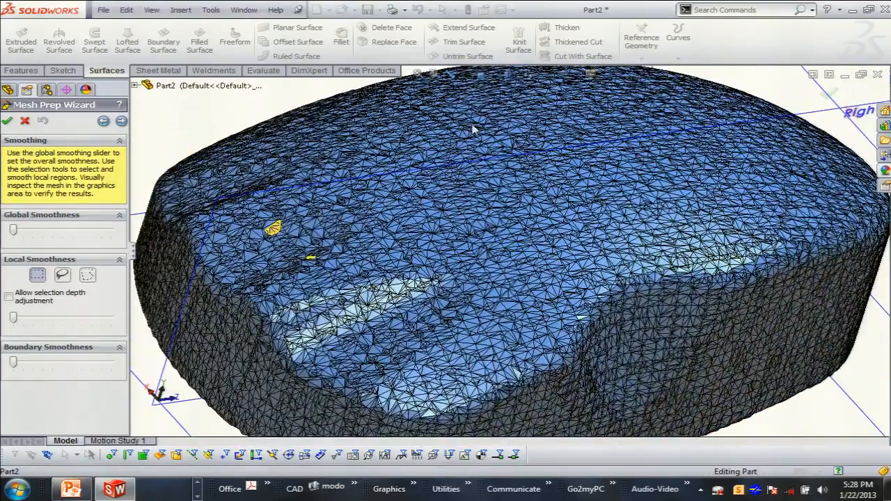
pyautogui.click(509, 74)
pyautogui.click(508, 113)
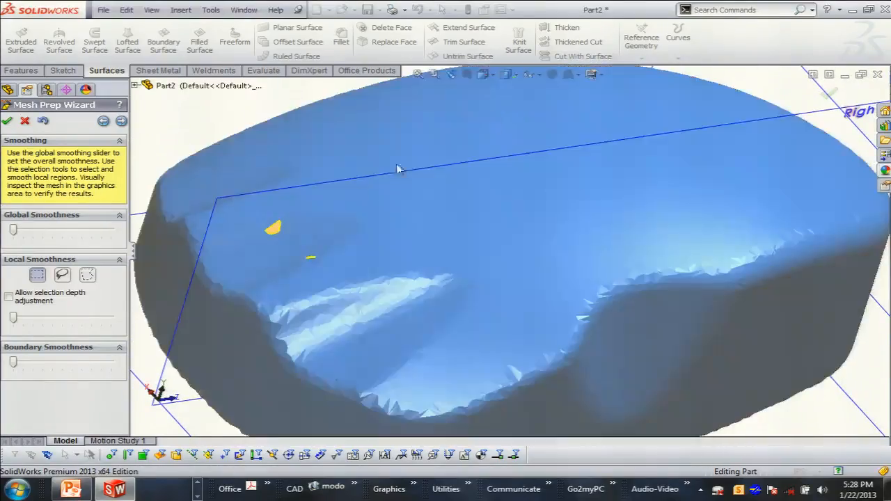
pyautogui.scroll(3, 348, 265)
pyautogui.moveTo(387, 259); pyautogui.dragTo(292, 222, button='middle')
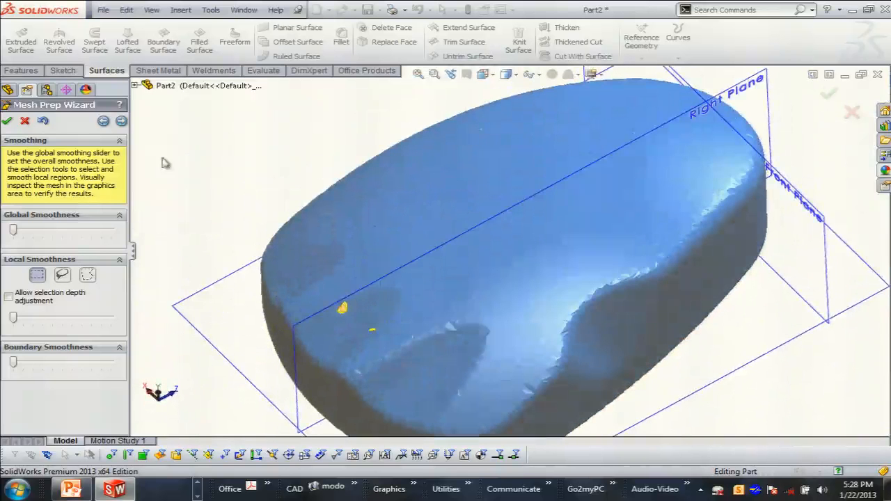
# Step: Skip smoothing, include both highlighted holes in the hole fill, and finish the mesh
pyautogui.click(121, 121)
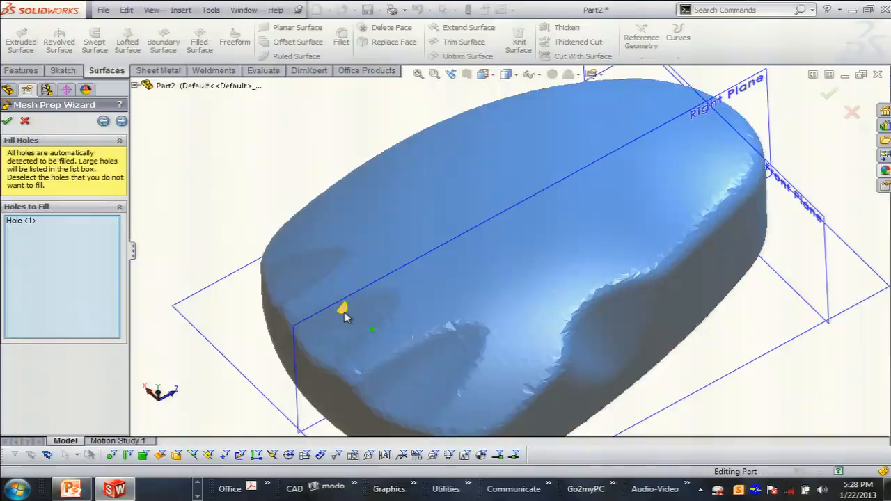
pyautogui.click(344, 310)
pyautogui.click(121, 121)
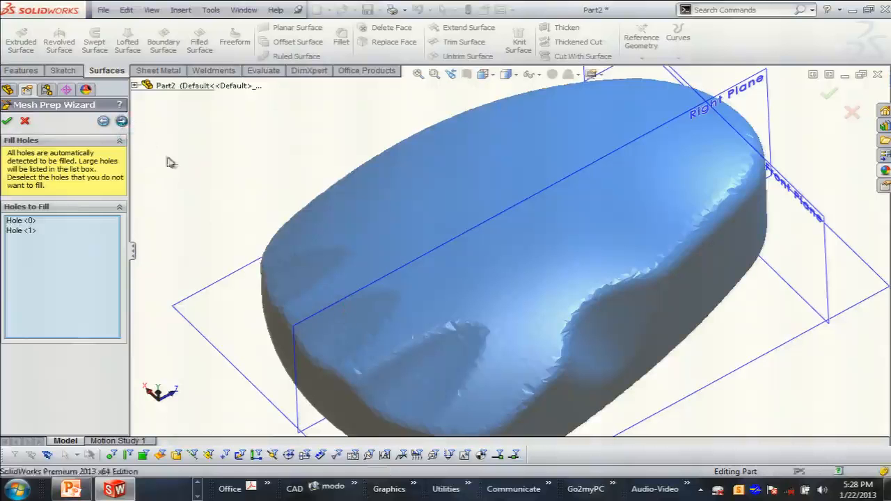
pyautogui.click(10, 122)
pyautogui.moveTo(258, 195); pyautogui.dragTo(250, 131, button='middle')
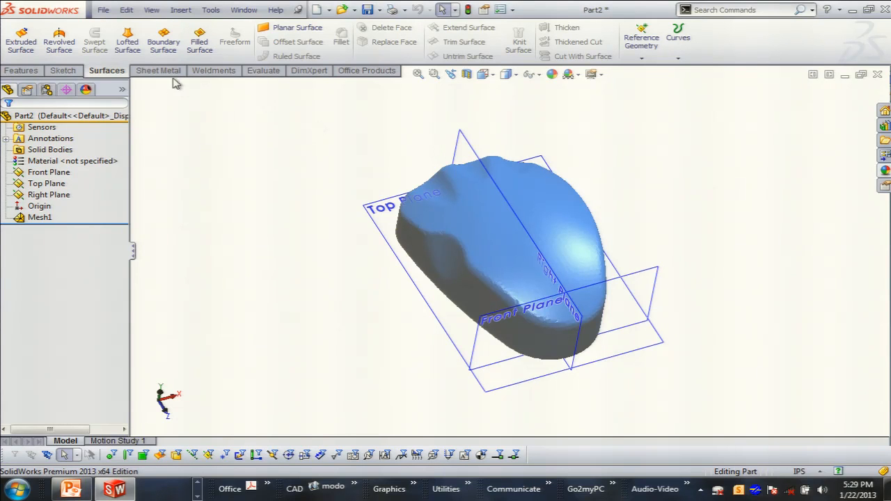
# Step: Convert the mesh into a solid with the Surface Wizard, using Automatic creation
pyautogui.rightClick(45, 218)
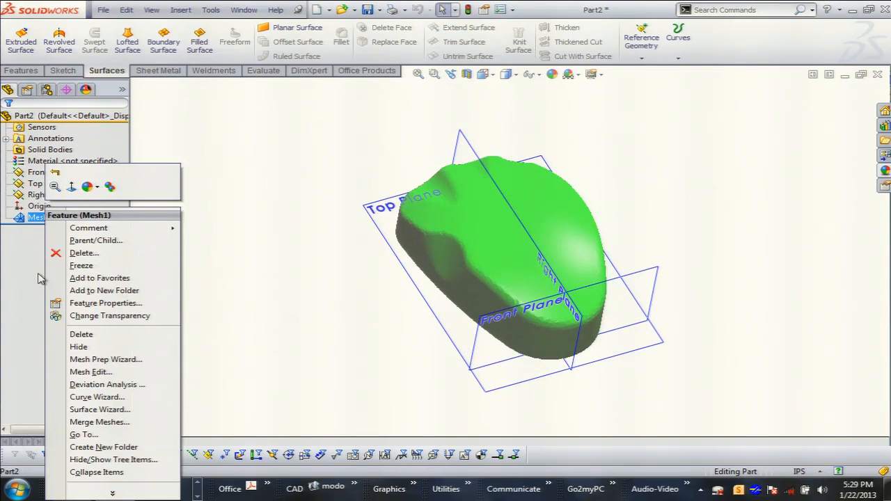
pyautogui.click(106, 410)
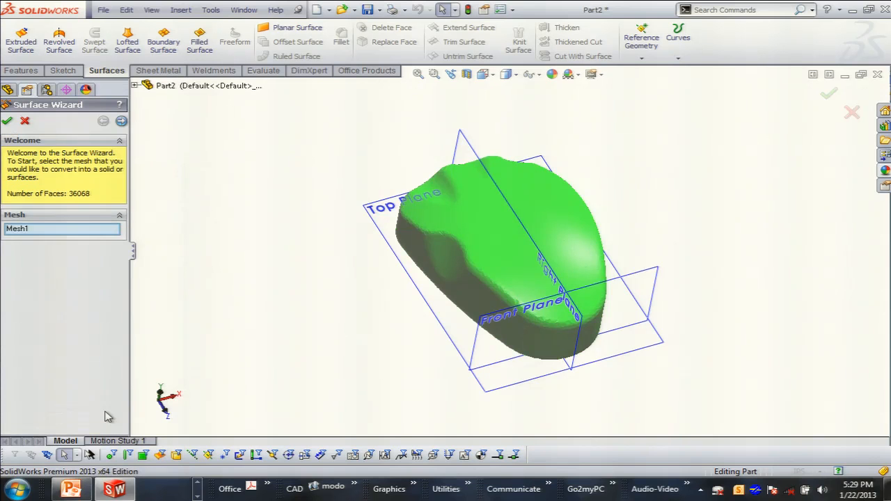
pyautogui.click(121, 122)
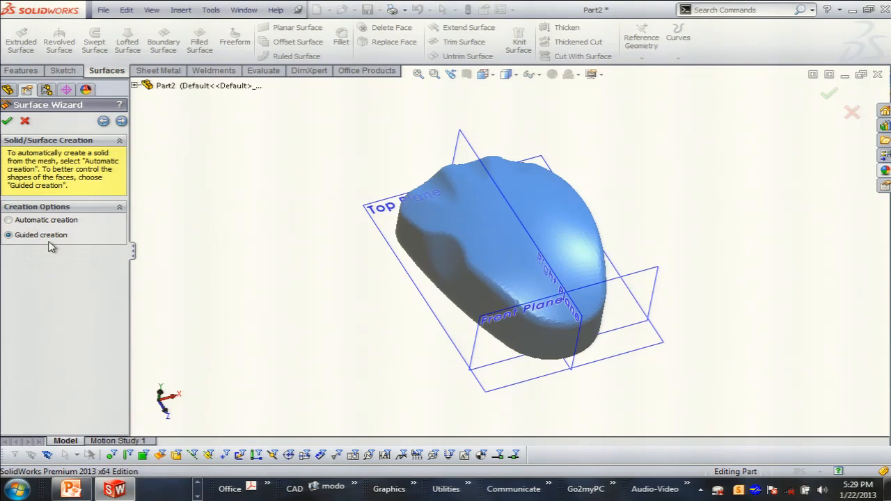
pyautogui.click(12, 220)
pyautogui.click(121, 122)
pyautogui.click(62, 272)
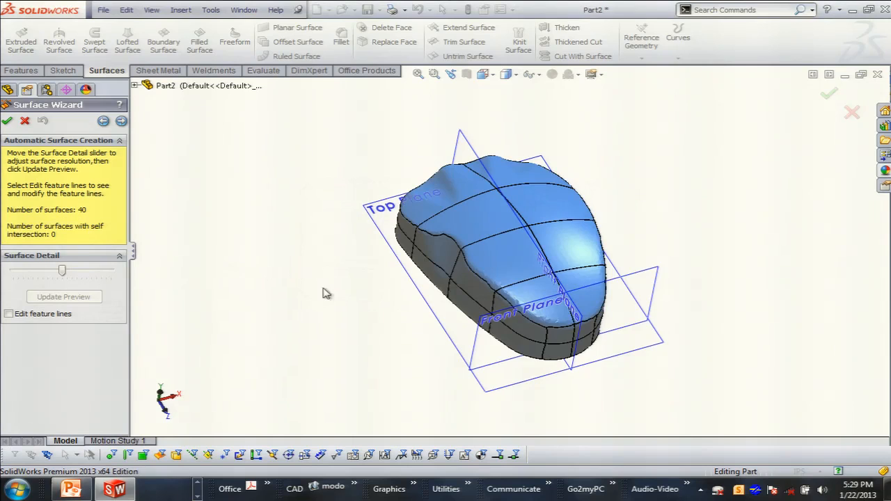
pyautogui.moveTo(348, 349); pyautogui.dragTo(529, 295, button='middle')
pyautogui.scroll(-2, 517, 298)
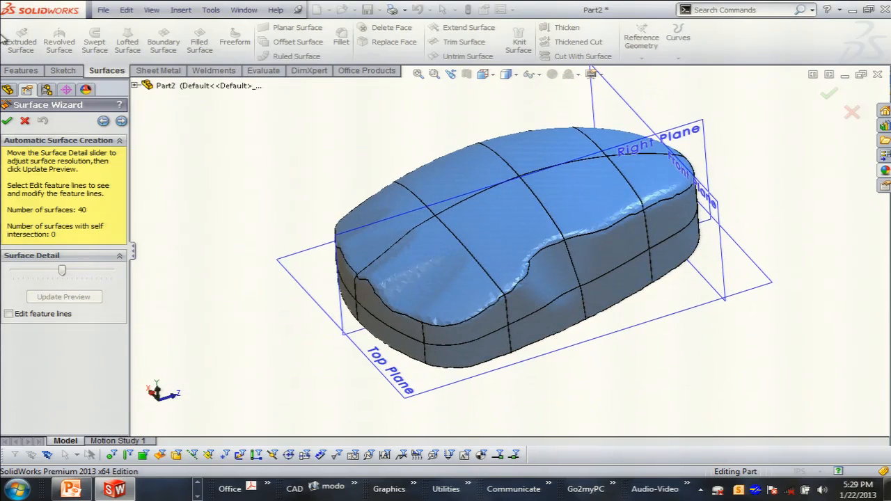
pyautogui.click(7, 121)
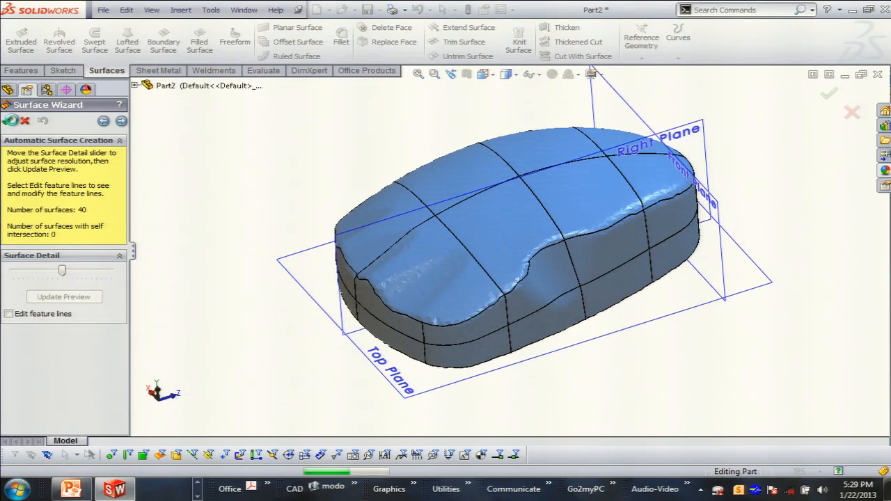
# Step: Show the imported solid body in the model
pyautogui.click(34, 230)
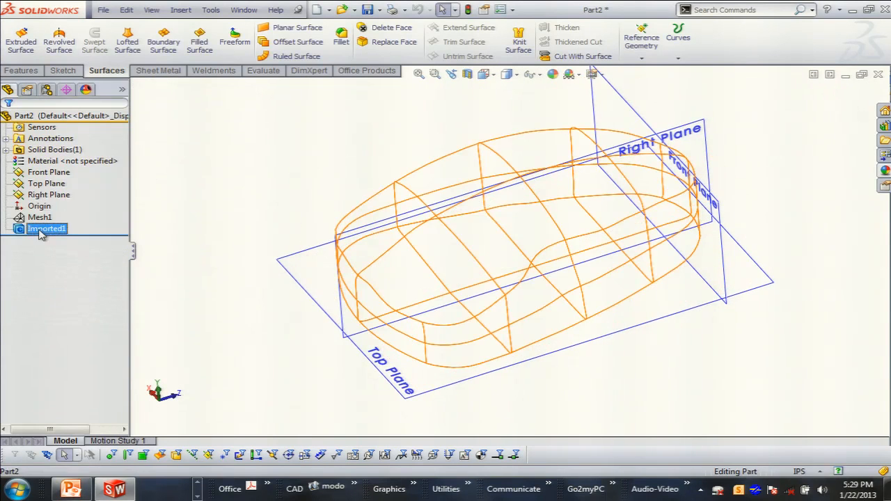
pyautogui.rightClick(44, 230)
pyautogui.press('Escape')
pyautogui.rightClick(49, 230)
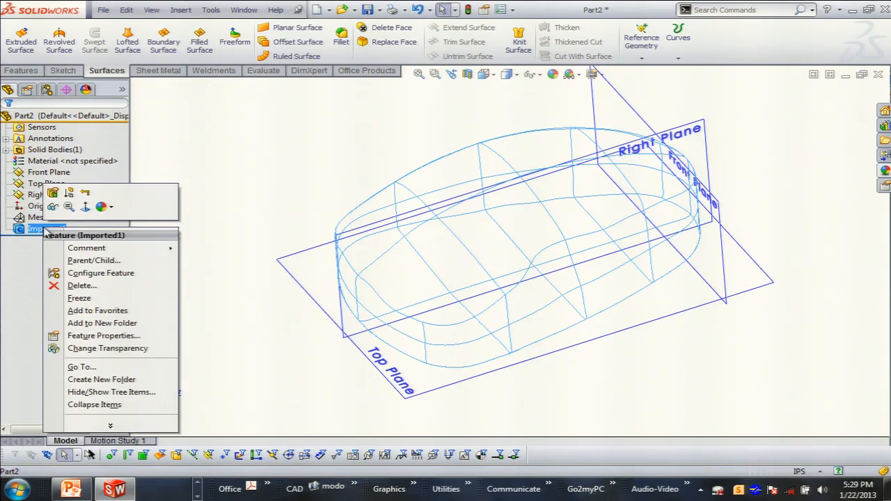
pyautogui.click(60, 212)
pyautogui.click(195, 204)
# Step: Examine the solid's side recess and upper surfaces up close
pyautogui.moveTo(334, 324); pyautogui.dragTo(318, 169, button='middle')
pyautogui.scroll(-4, 351, 218)
pyautogui.scroll(-4, 573, 299)
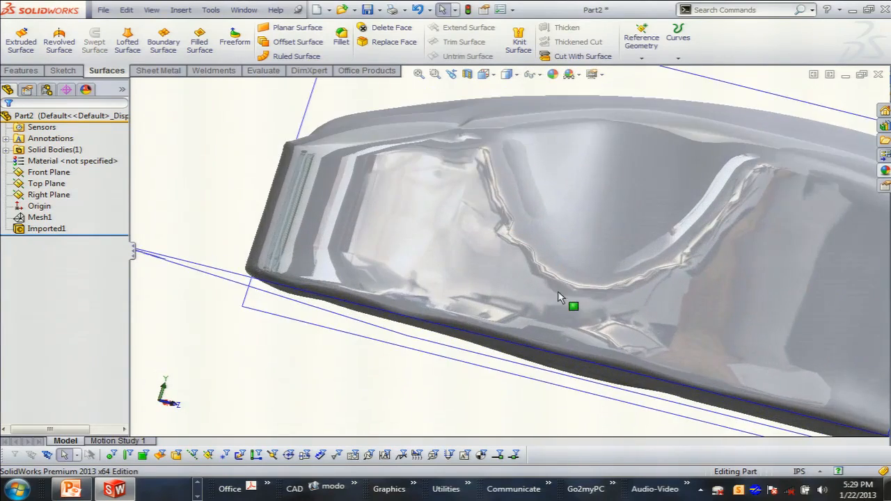
pyautogui.moveTo(525, 222); pyautogui.dragTo(523, 289, button='middle')
pyautogui.scroll(5, 526, 296)
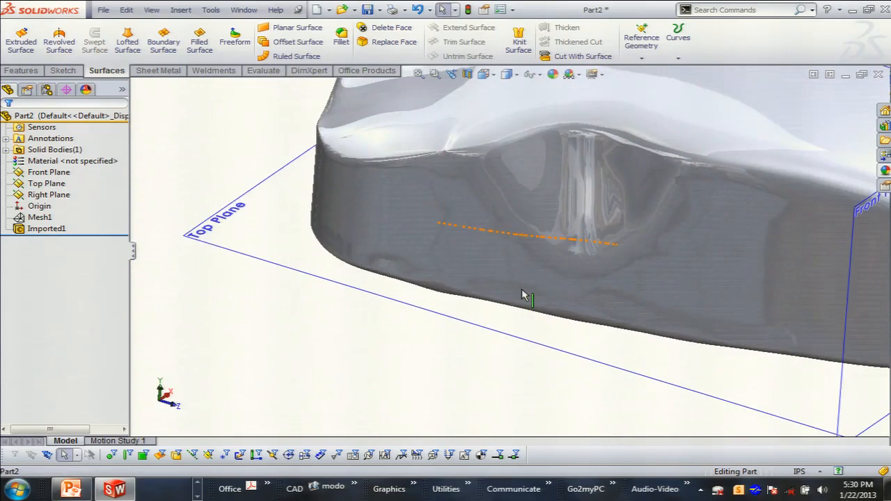
pyautogui.scroll(-3, 515, 303)
pyautogui.scroll(5, 501, 310)
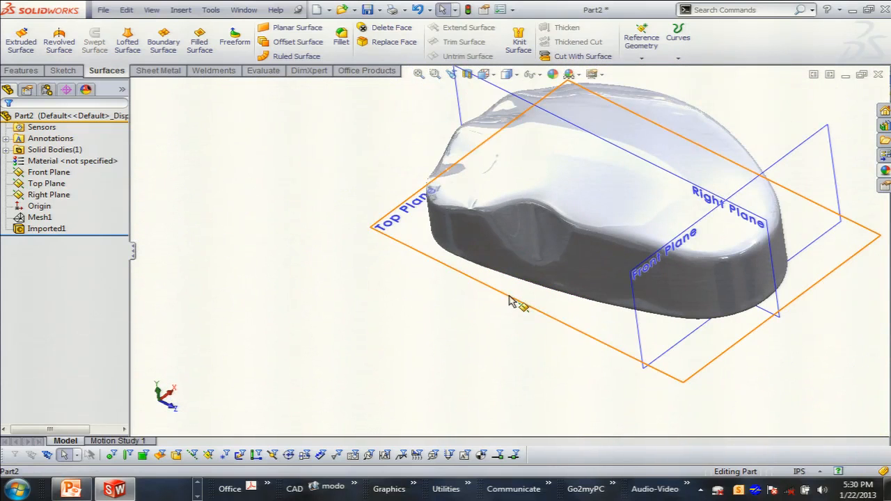
# Step: Sketch a circle on the Top Plane, centred on the Right Plane within the wide half of the mouse
pyautogui.rightClick(511, 304)
pyautogui.click(533, 279)
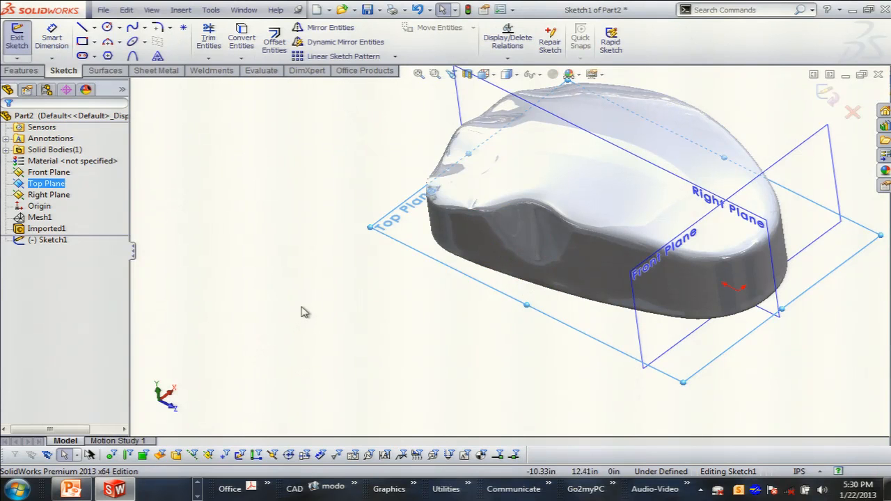
pyautogui.click(491, 75)
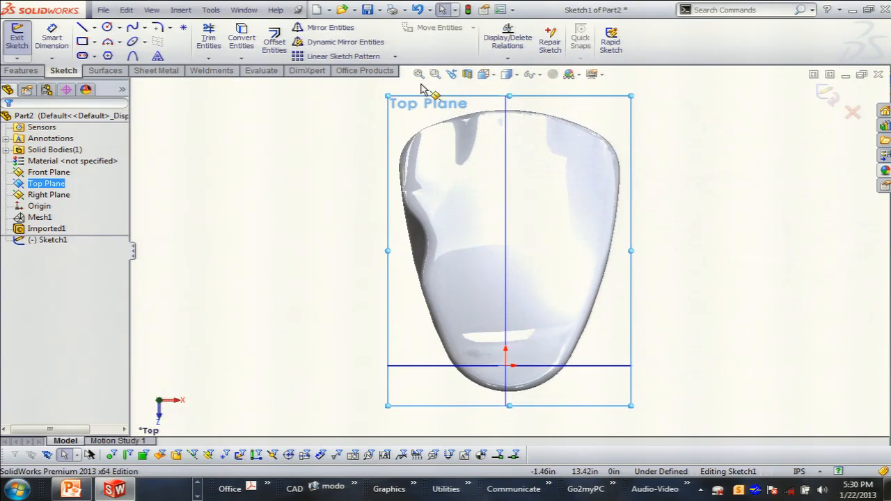
pyautogui.click(107, 26)
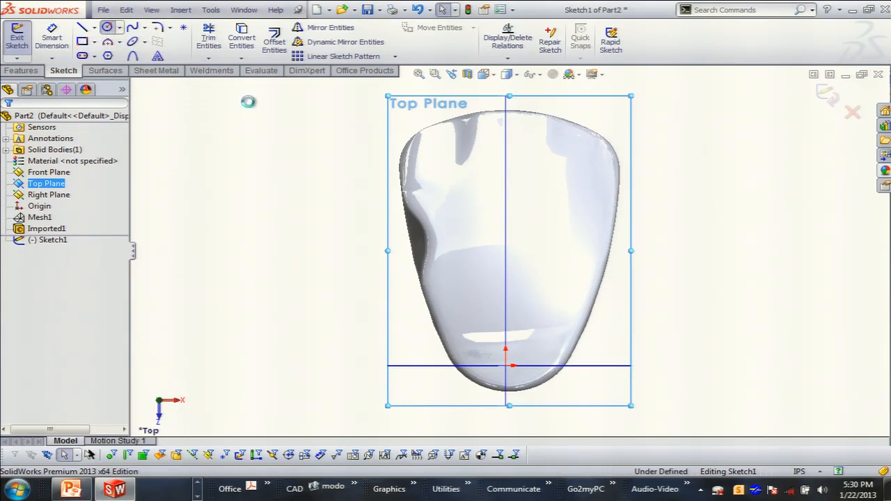
pyautogui.click(505, 203)
pyautogui.click(529, 249)
pyautogui.moveTo(425, 241); pyautogui.dragTo(327, 261, button='middle')
pyautogui.click(8, 124)
# Step: Cut the circle through the solid mouse body with an Extruded Cut set to Through All in both directions
pyautogui.click(20, 70)
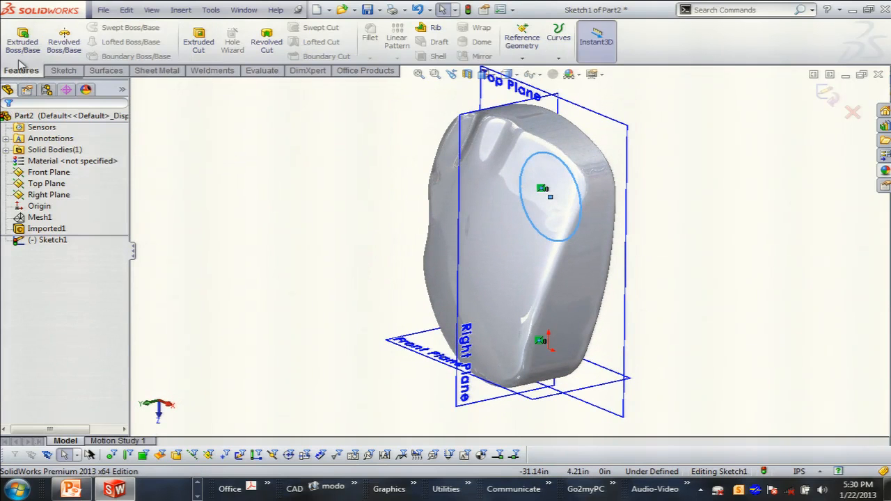
pyautogui.click(198, 41)
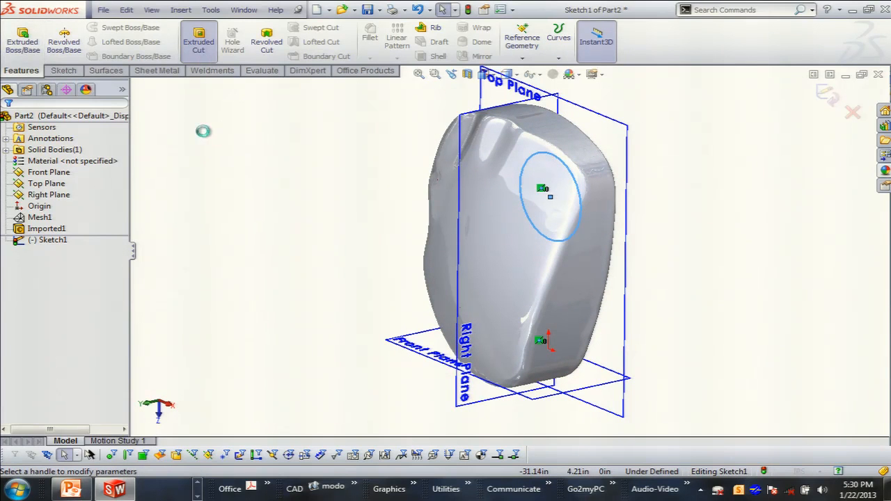
pyautogui.click(44, 195)
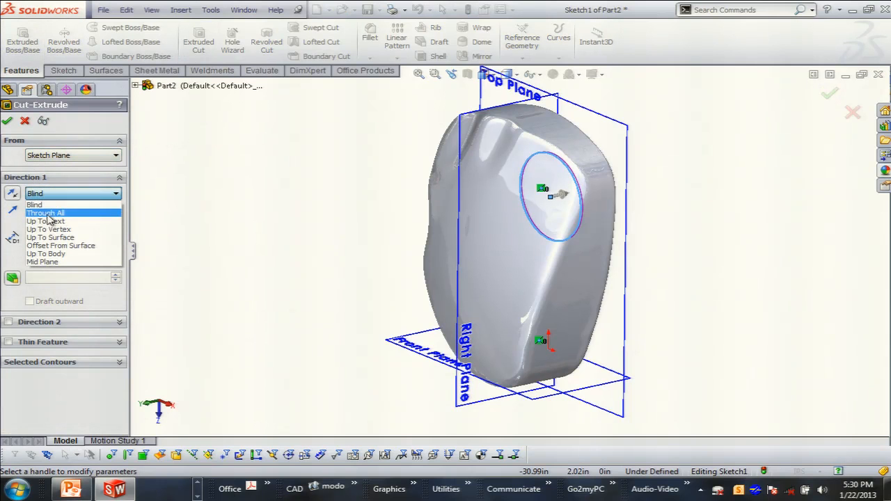
pyautogui.click(48, 213)
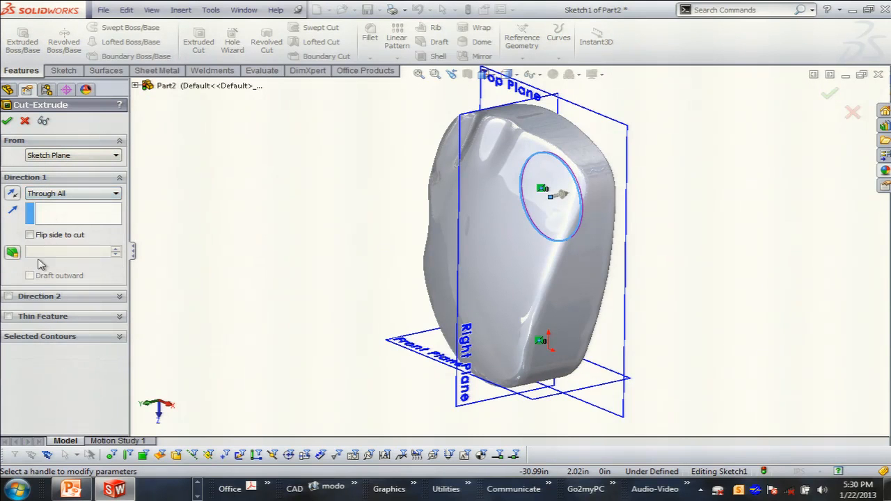
pyautogui.click(8, 296)
pyautogui.click(7, 121)
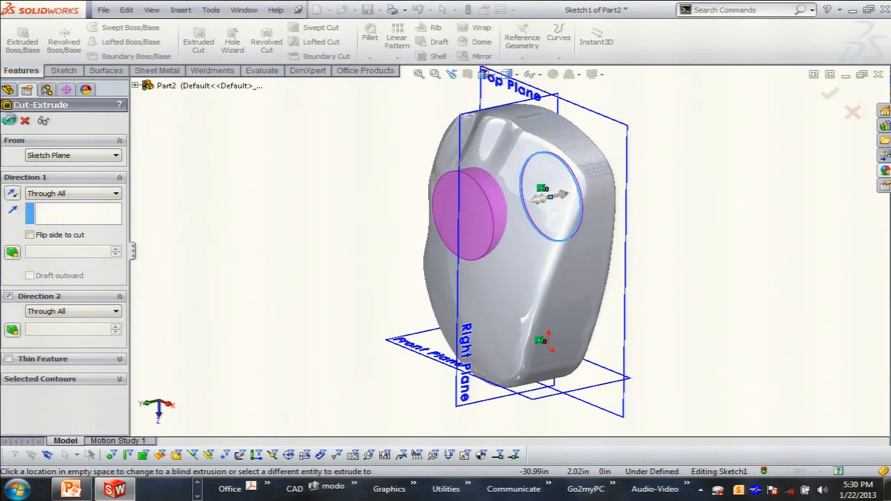
# Step: Display the part shaded with edges and examine the circular hole and the surrounding face layout
pyautogui.moveTo(360, 239); pyautogui.dragTo(337, 241, button='middle')
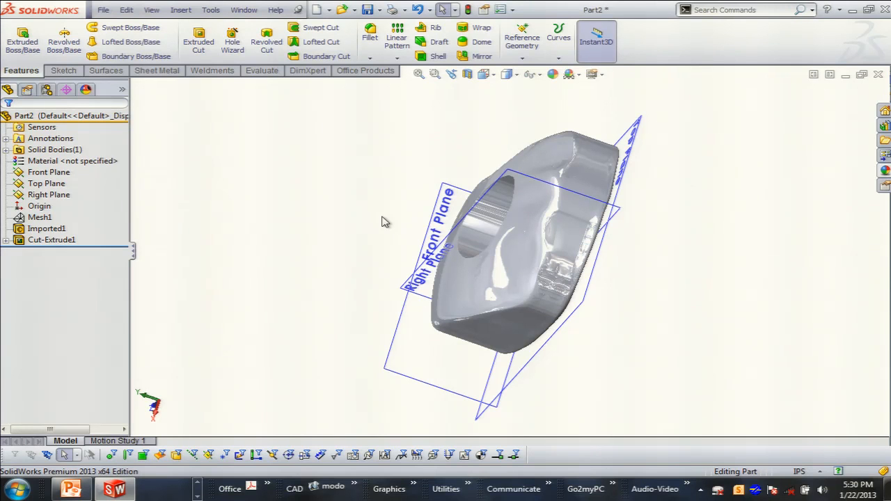
pyautogui.click(515, 75)
pyautogui.click(511, 103)
pyautogui.scroll(-2, 358, 241)
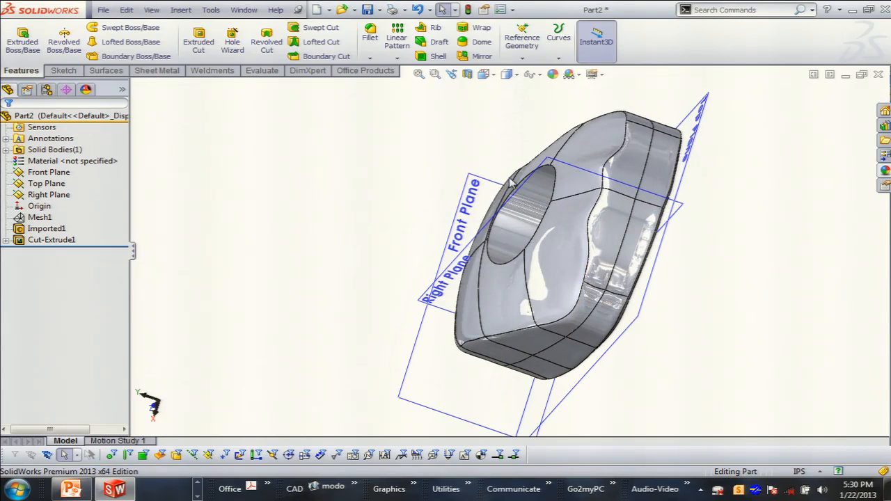
pyautogui.moveTo(538, 186); pyautogui.dragTo(648, 154, button='middle')
pyautogui.press('Escape')
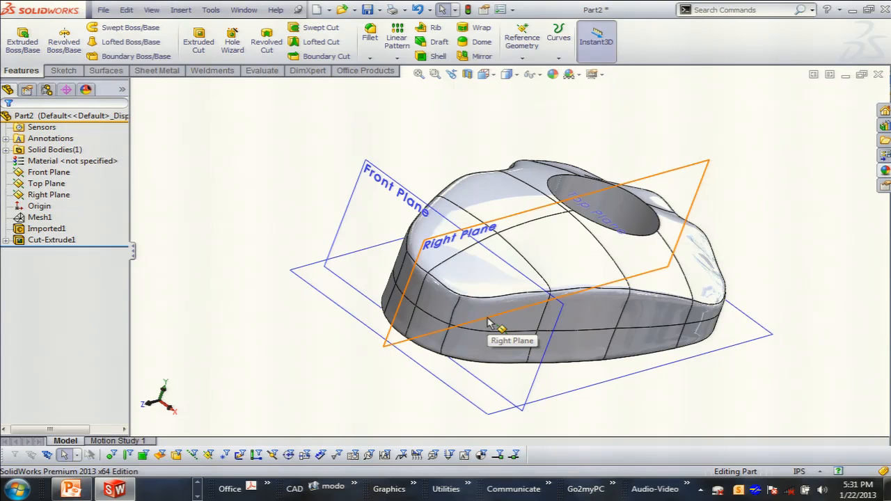
# Step: Close the part without saving and open mouse-data-aligned mesh.SLDPRT
pyautogui.click(876, 75)
pyautogui.click(402, 258)
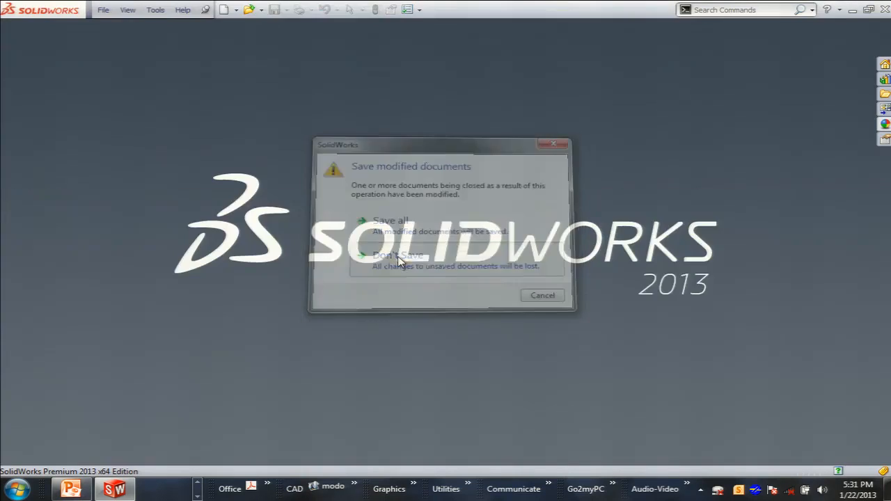
pyautogui.click(103, 10)
pyautogui.click(128, 38)
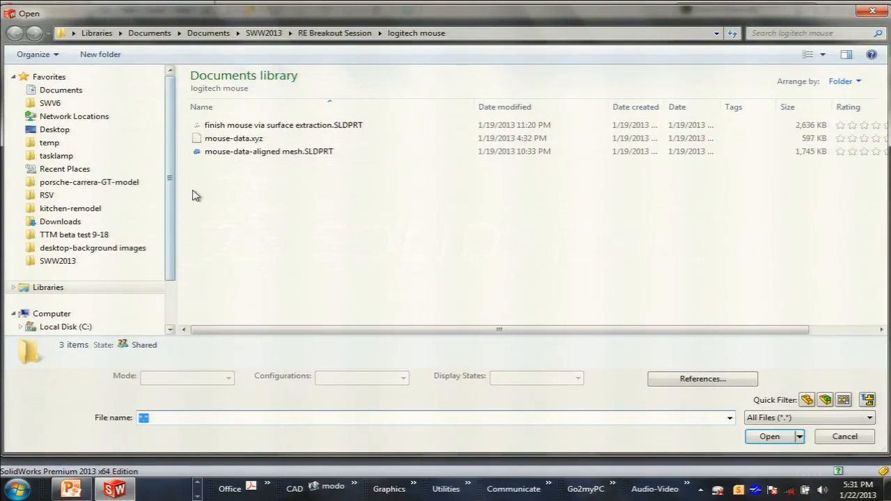
pyautogui.click(264, 153)
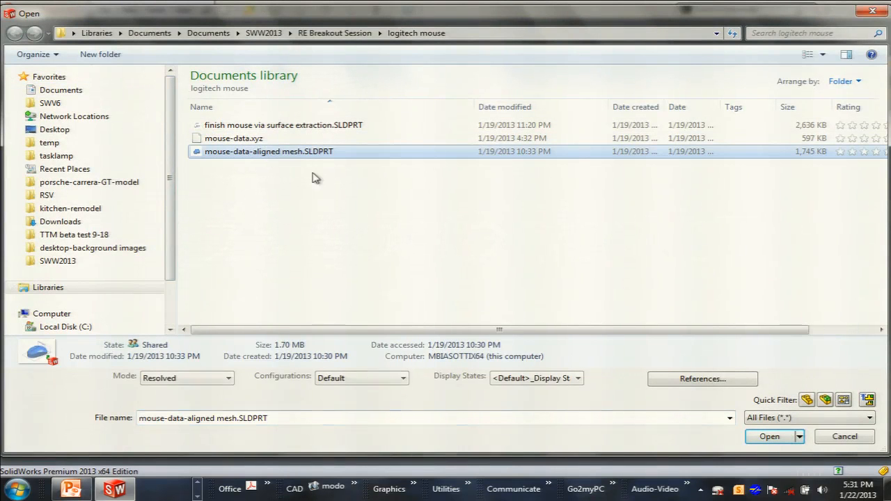
pyautogui.click(765, 437)
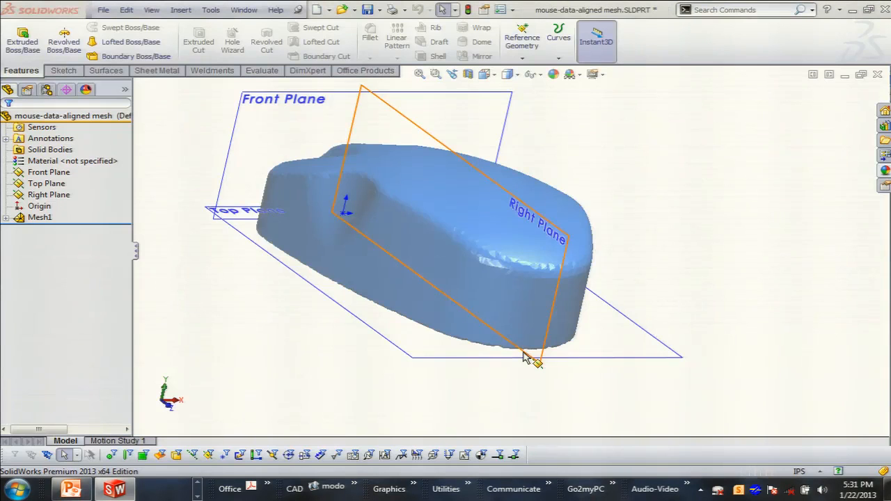
# Step: Start the Surface Wizard on Mesh1 with Guided creation and proceed to face identification without a split plane
pyautogui.moveTo(525, 359); pyautogui.dragTo(288, 334, button='middle')
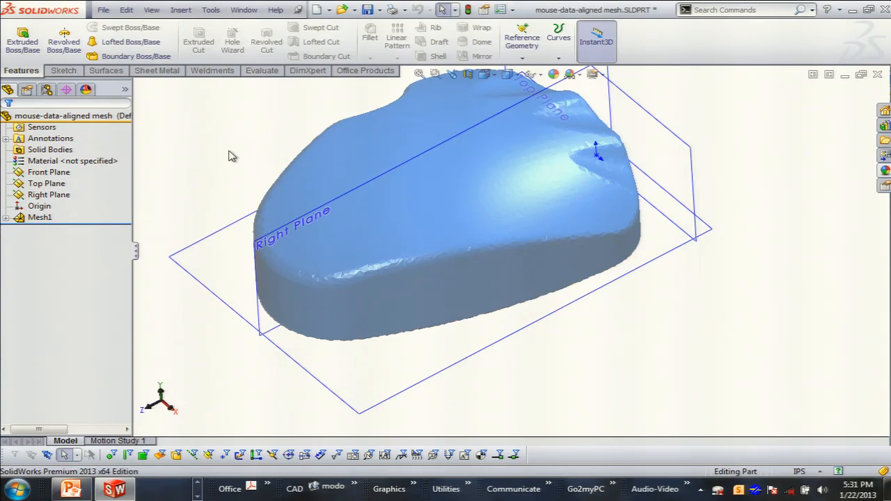
pyautogui.press('z')
pyautogui.moveTo(239, 166); pyautogui.dragTo(249, 141, button='middle')
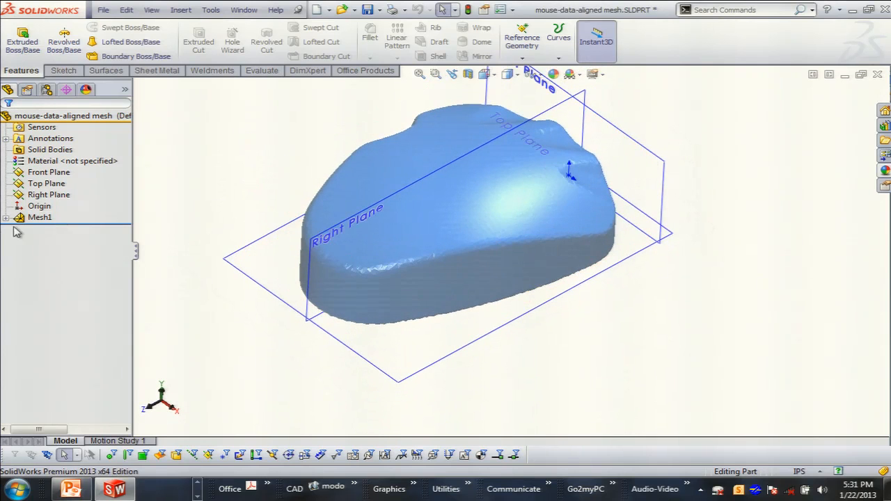
pyautogui.rightClick(43, 217)
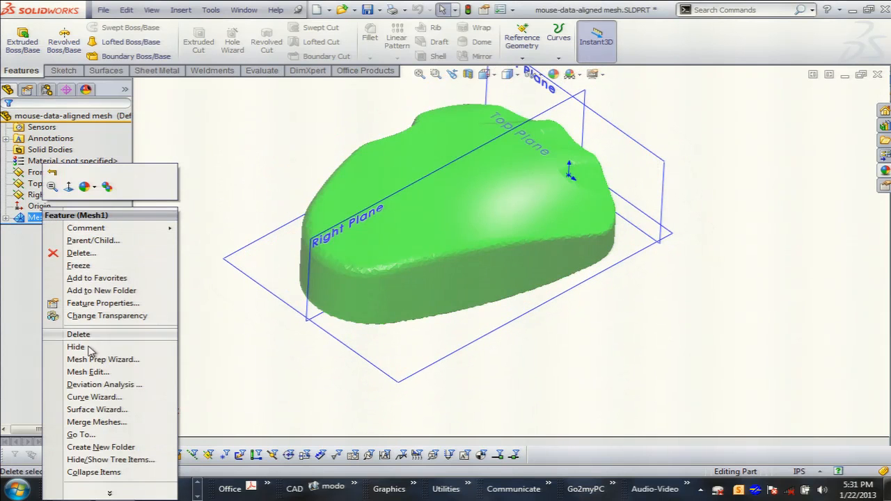
pyautogui.click(97, 409)
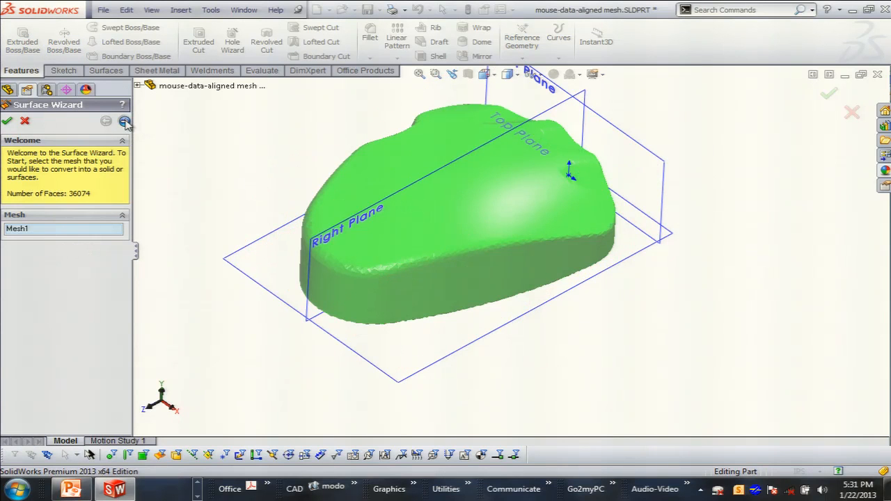
pyautogui.click(124, 121)
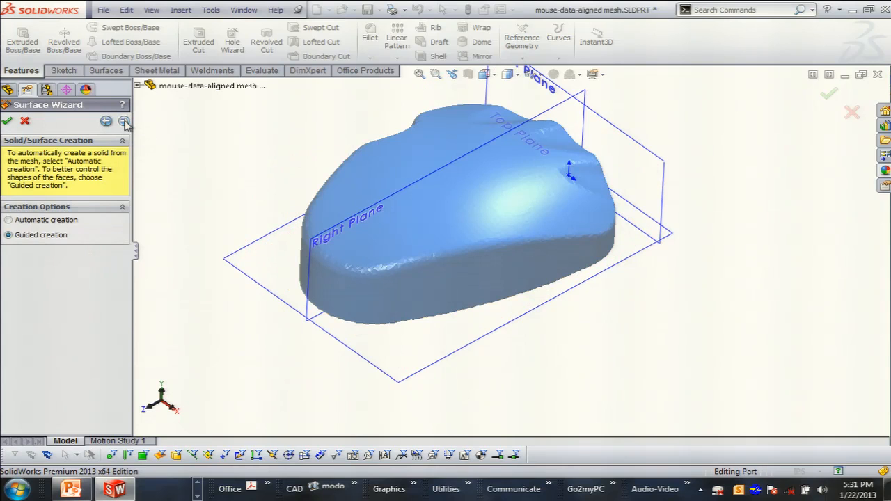
pyautogui.click(124, 121)
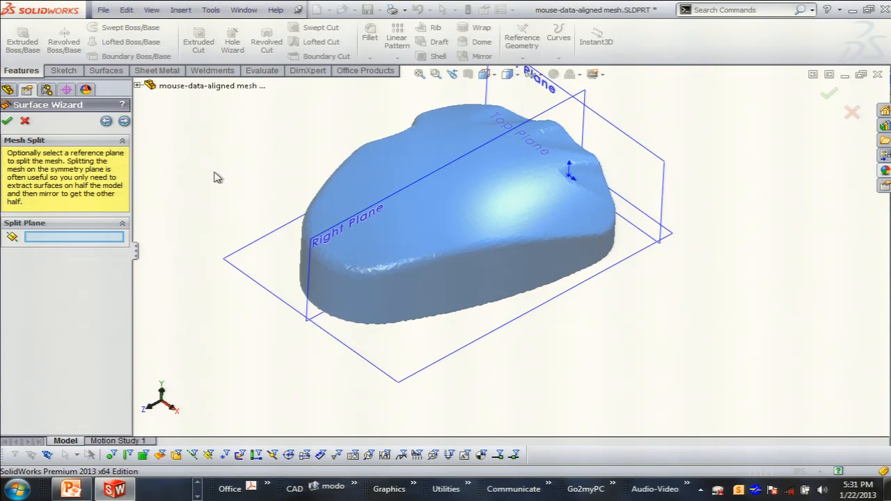
pyautogui.moveTo(260, 229); pyautogui.dragTo(267, 313, button='middle')
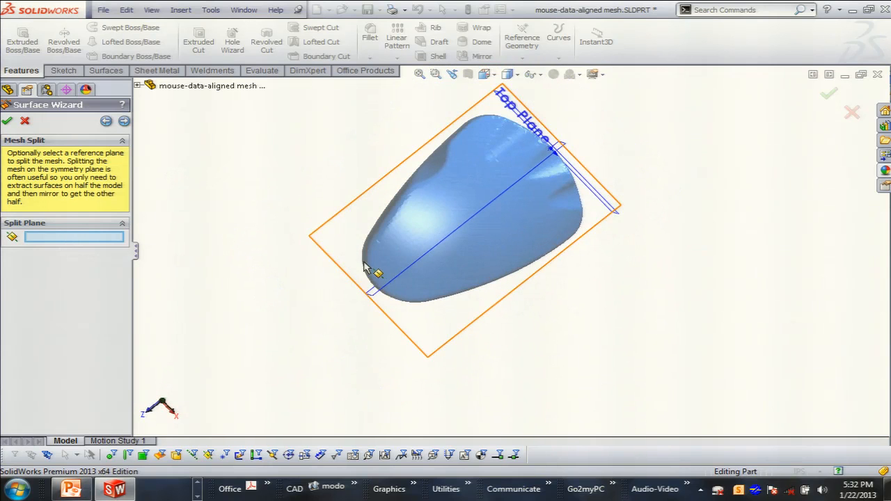
pyautogui.moveTo(356, 251); pyautogui.dragTo(352, 137, button='middle')
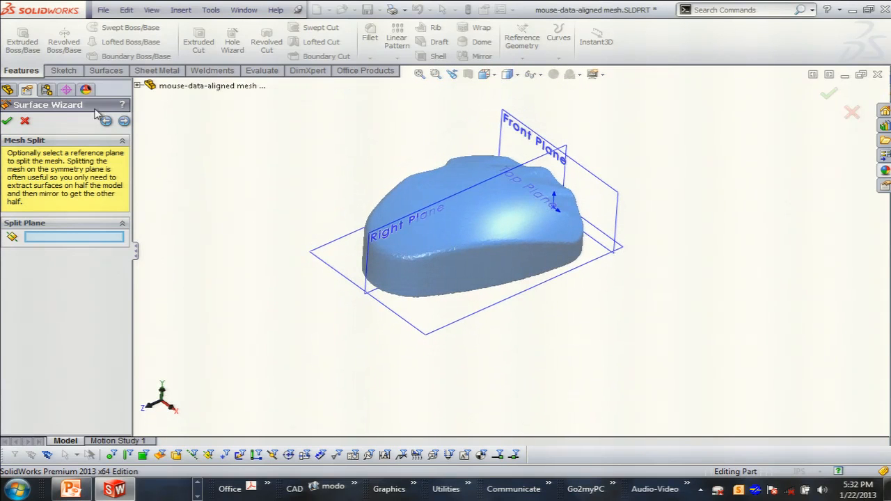
pyautogui.click(125, 121)
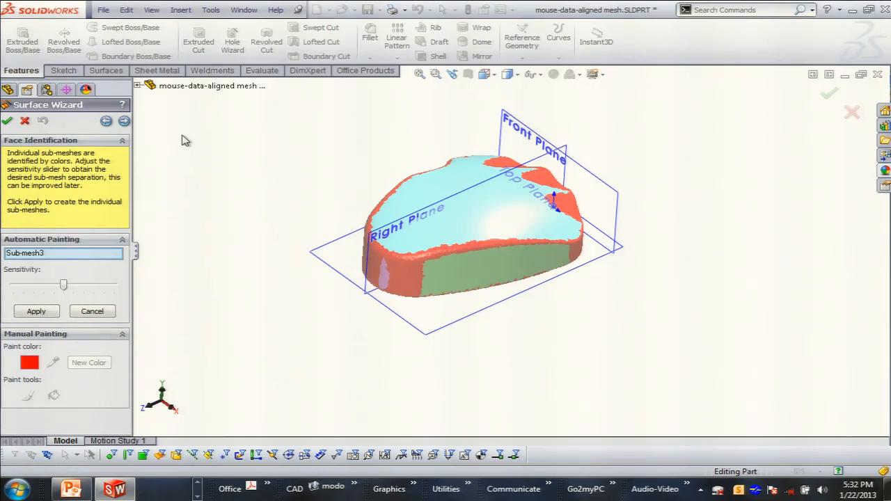
# Step: Try low and near-maximum sensitivities for the automatic painting, and set the sensitivity back to just below the middle
pyautogui.moveTo(533, 358); pyautogui.dragTo(386, 257, button='middle')
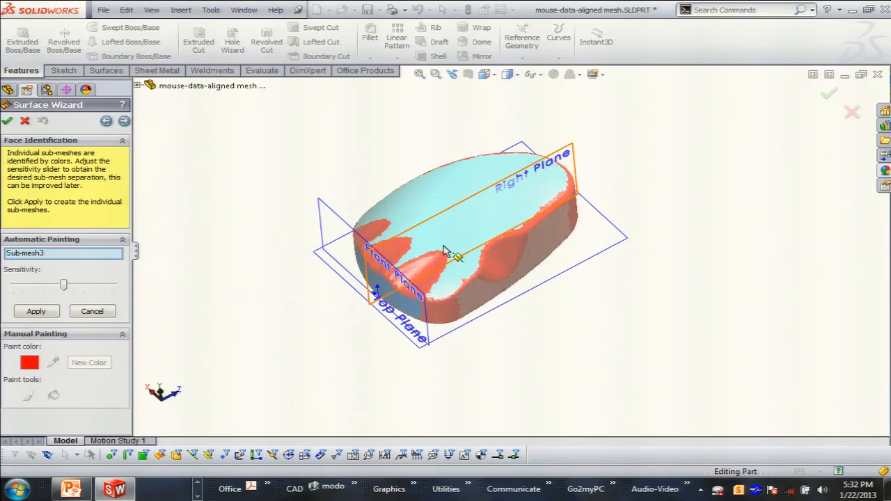
pyautogui.scroll(-4, 513, 229)
pyautogui.moveTo(489, 260); pyautogui.dragTo(495, 145, button='middle')
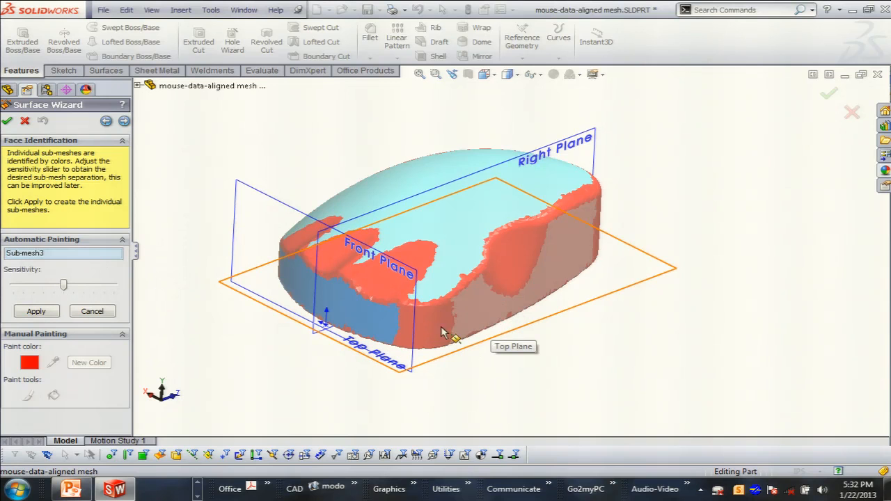
pyautogui.moveTo(61, 288); pyautogui.dragTo(42, 289)
pyautogui.scroll(-5, 207, 292)
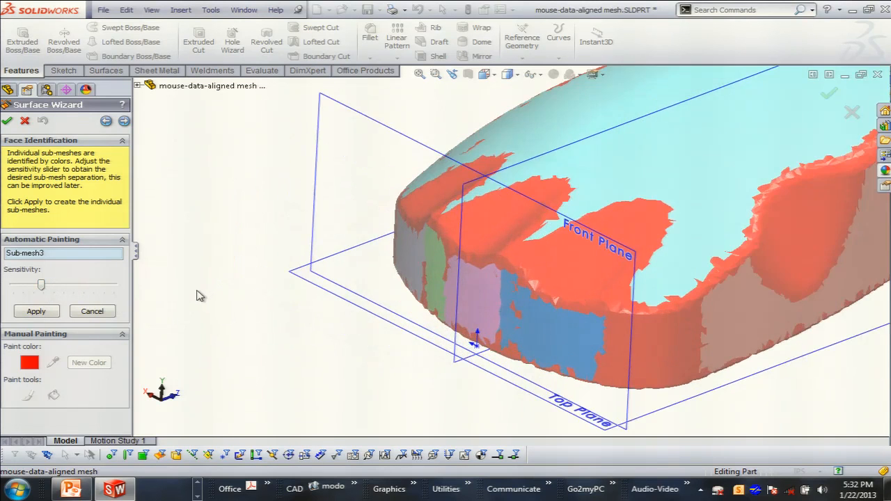
pyautogui.moveTo(42, 289); pyautogui.dragTo(30, 292)
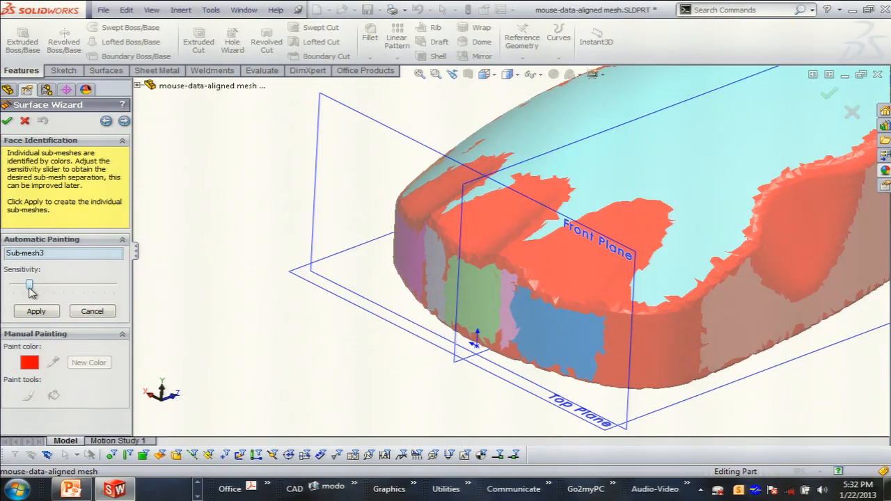
pyautogui.moveTo(29, 290); pyautogui.dragTo(107, 288)
pyautogui.scroll(5, 250, 325)
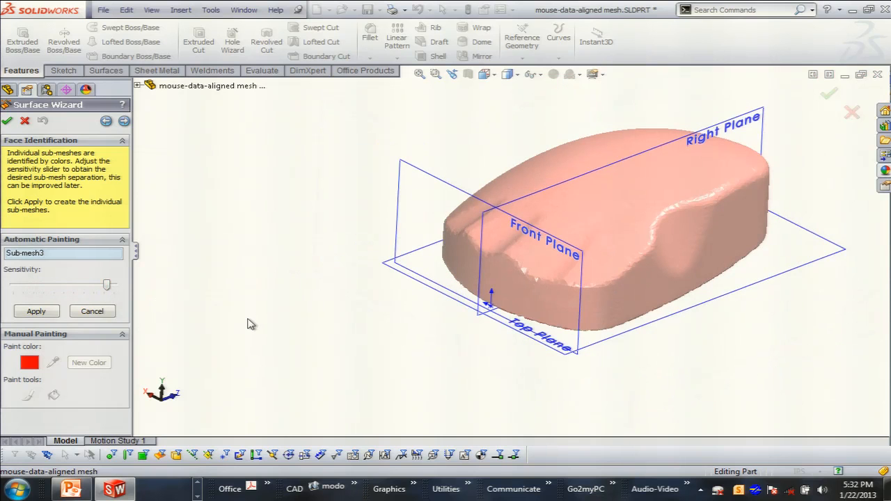
pyautogui.moveTo(106, 288); pyautogui.dragTo(62, 292)
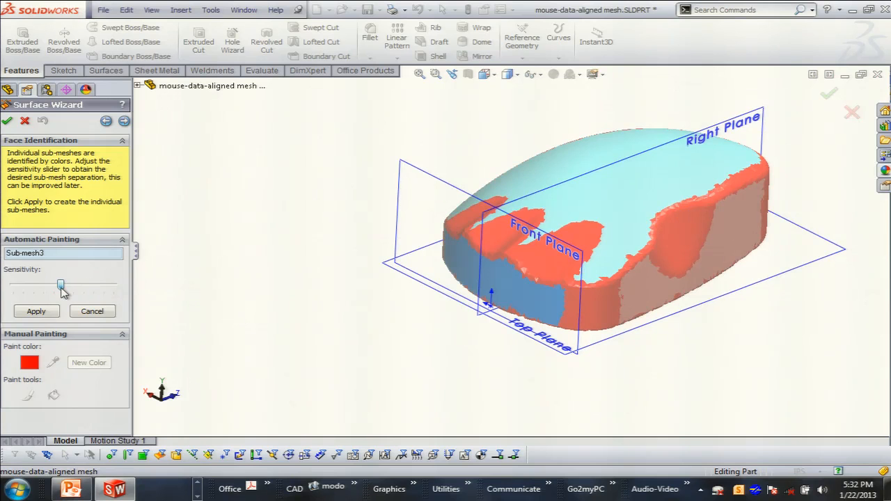
# Step: Check the painted regions around the mouse and apply the automatic painting to create the individual sub-meshes
pyautogui.scroll(-1, 321, 267)
pyautogui.scroll(2, 520, 252)
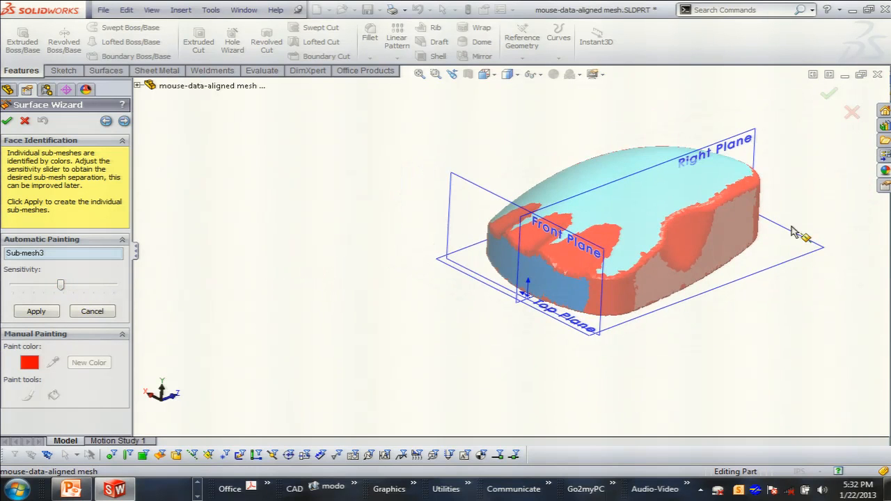
pyautogui.moveTo(726, 186); pyautogui.dragTo(642, 292, button='middle')
pyautogui.scroll(-4, 700, 253)
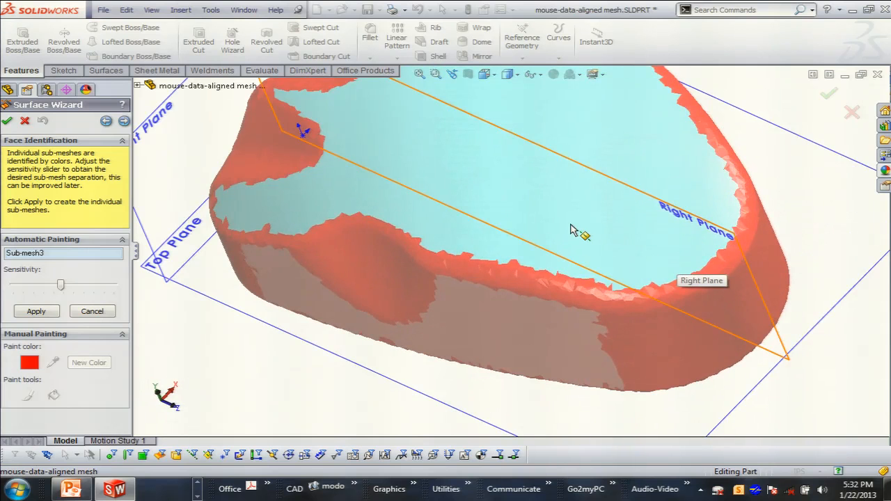
pyautogui.moveTo(576, 207)
pyautogui.mouseDown(button='middle')
pyautogui.moveTo(574, 177)
pyautogui.moveTo(580, 202)
pyautogui.mouseUp(button='middle')
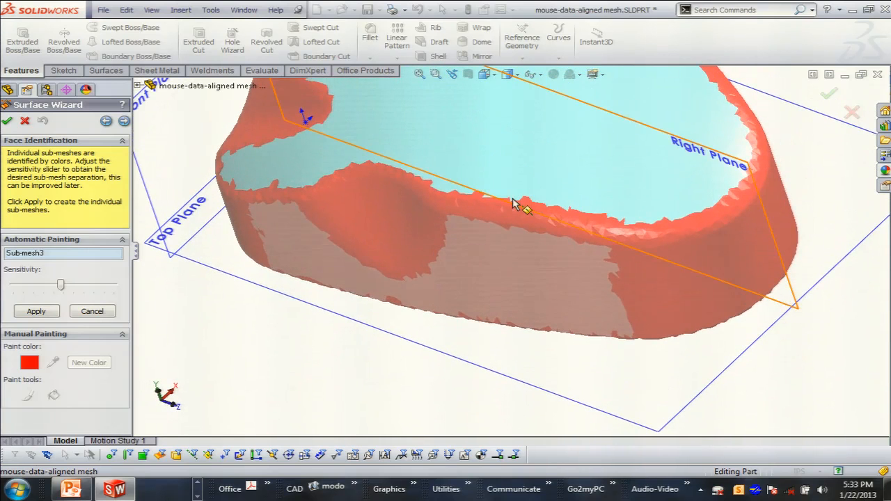
pyautogui.scroll(3, 515, 202)
pyautogui.moveTo(513, 193); pyautogui.dragTo(522, 119, button='middle')
pyautogui.scroll(-2, 522, 119)
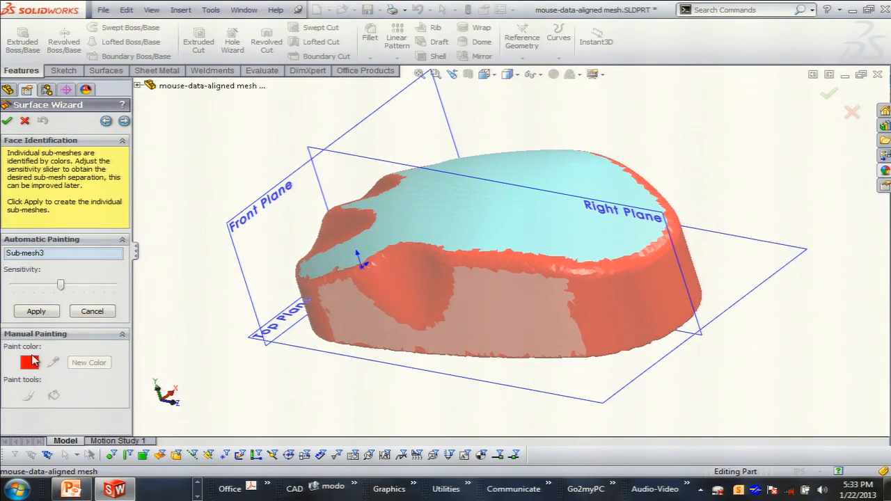
pyautogui.click(31, 314)
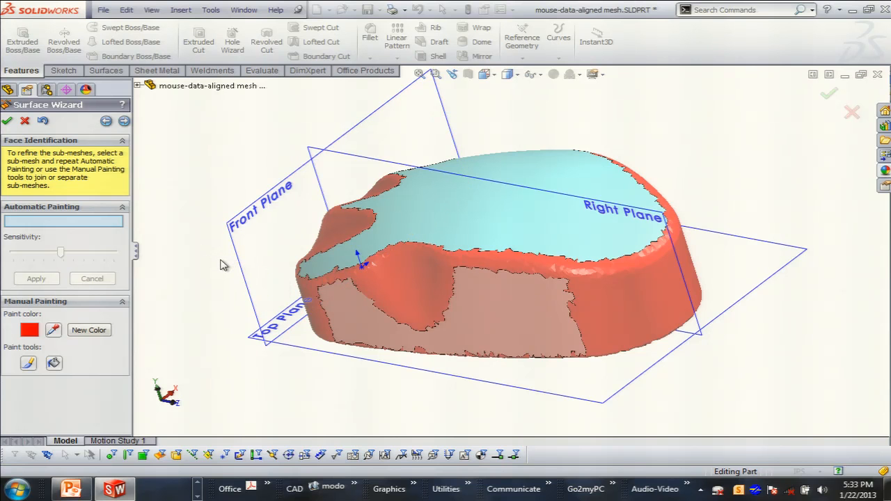
# Step: Sample the side sub-mesh's salmon colour for manual painting and hide all reference types, including the planes
pyautogui.moveTo(218, 306); pyautogui.dragTo(239, 209, button='middle')
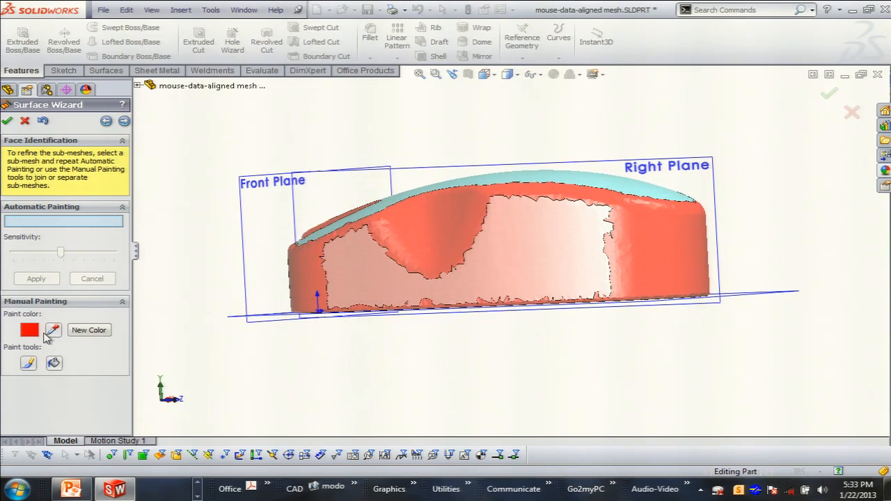
pyautogui.click(55, 331)
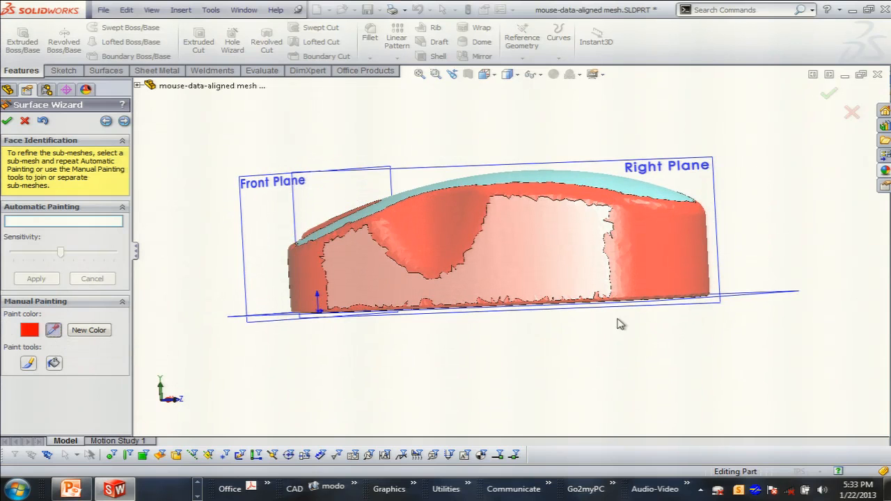
pyautogui.click(559, 265)
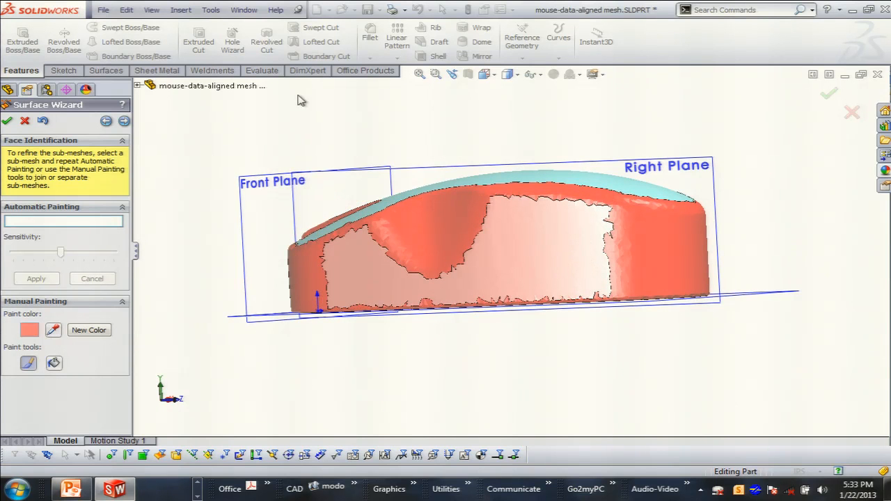
pyautogui.click(151, 9)
pyautogui.click(174, 95)
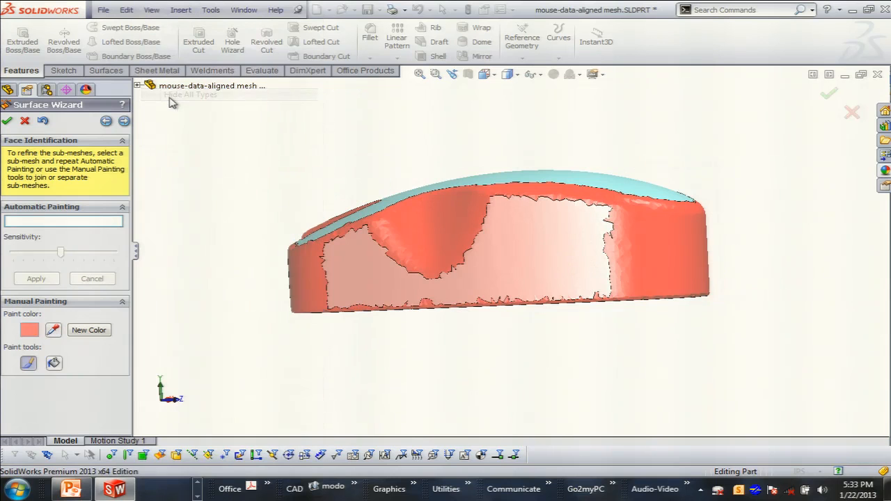
# Step: Sample the opposite side's pink and brush it over the red rear wall, outlining and filling it between the two side sub-meshes
pyautogui.moveTo(527, 229); pyautogui.dragTo(392, 336, button='middle')
pyautogui.scroll(-2, 555, 332)
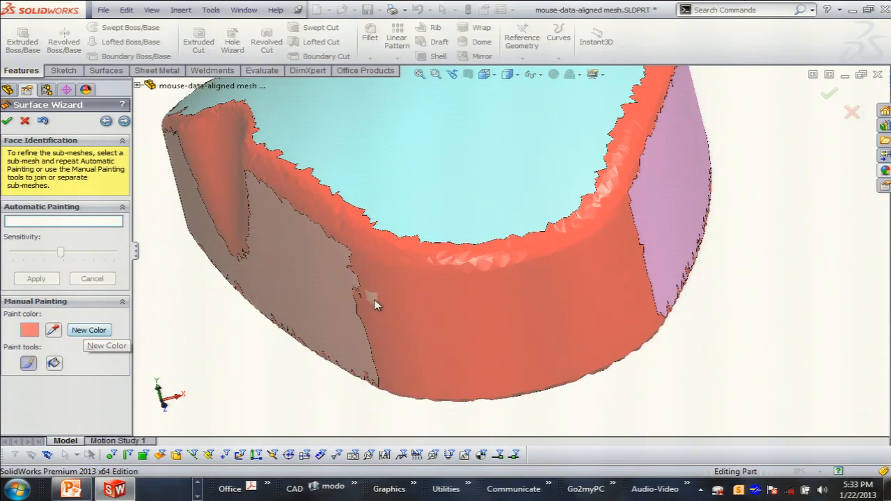
pyautogui.click(53, 330)
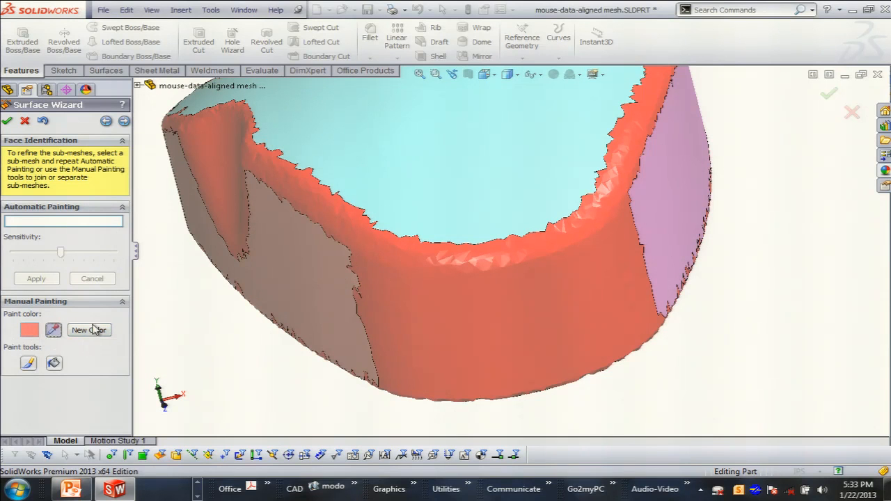
pyautogui.click(664, 210)
pyautogui.scroll(3, 700, 218)
pyautogui.click(461, 319)
pyautogui.moveTo(514, 323); pyautogui.dragTo(577, 434, button='middle')
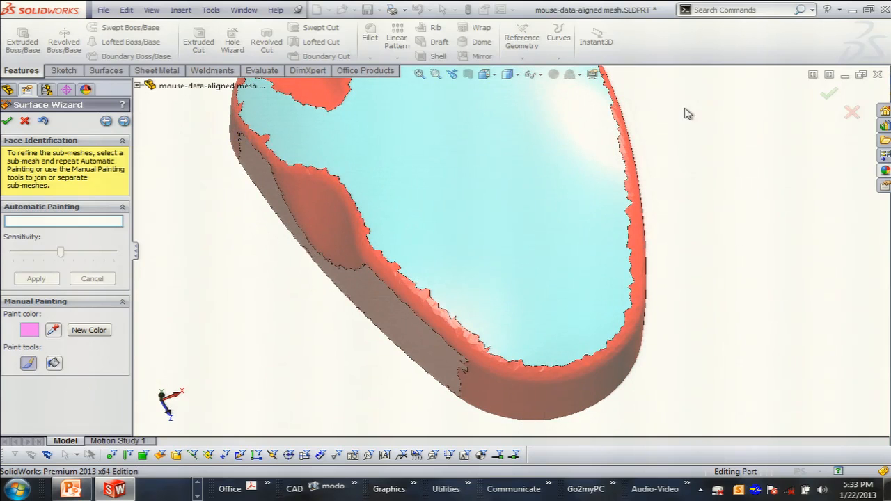
pyautogui.moveTo(527, 303); pyautogui.dragTo(503, 176, button='middle')
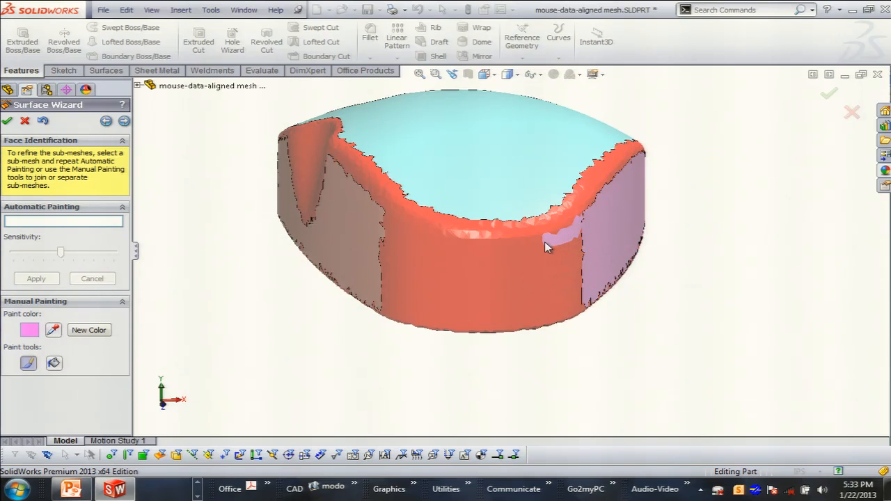
pyautogui.moveTo(513, 251); pyautogui.dragTo(486, 250)
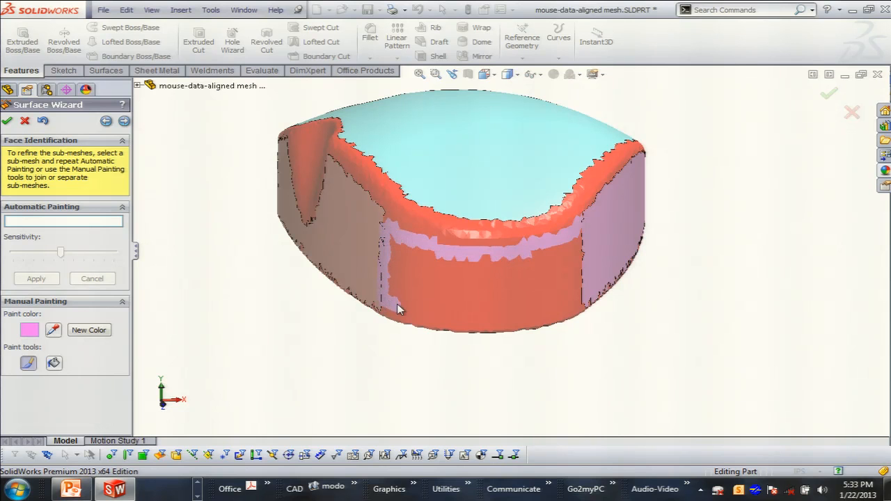
pyautogui.moveTo(453, 324)
pyautogui.mouseDown()
pyautogui.moveTo(575, 309)
pyautogui.moveTo(584, 290)
pyautogui.mouseUp()
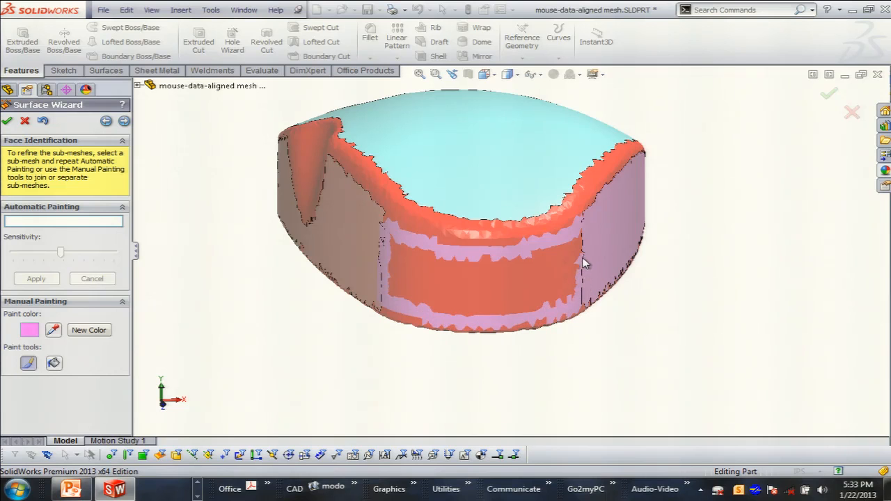
pyautogui.moveTo(579, 237); pyautogui.dragTo(577, 282)
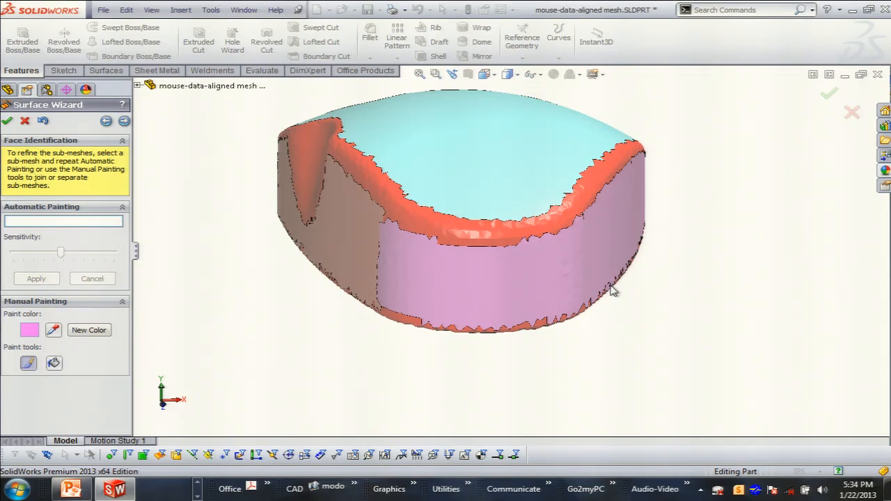
# Step: Fill the whole salmon side sub-mesh with the rear wall's pink to join the two
pyautogui.moveTo(409, 281); pyautogui.dragTo(477, 284, button='middle')
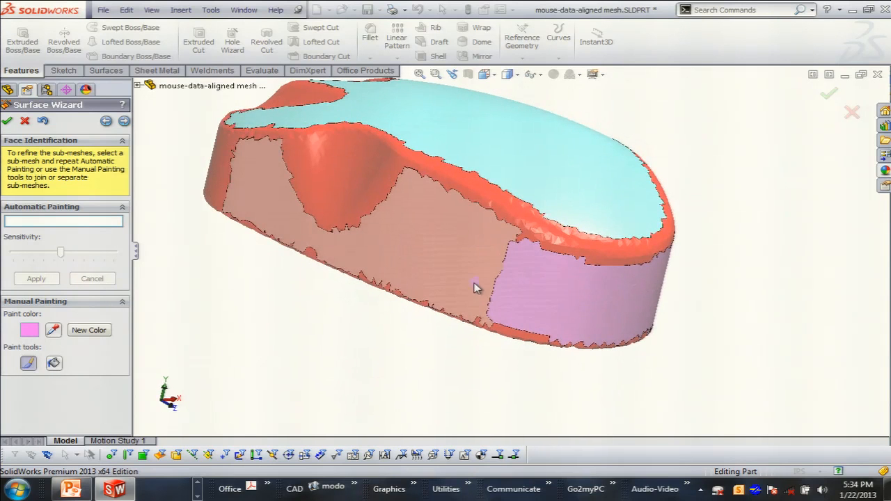
pyautogui.click(54, 363)
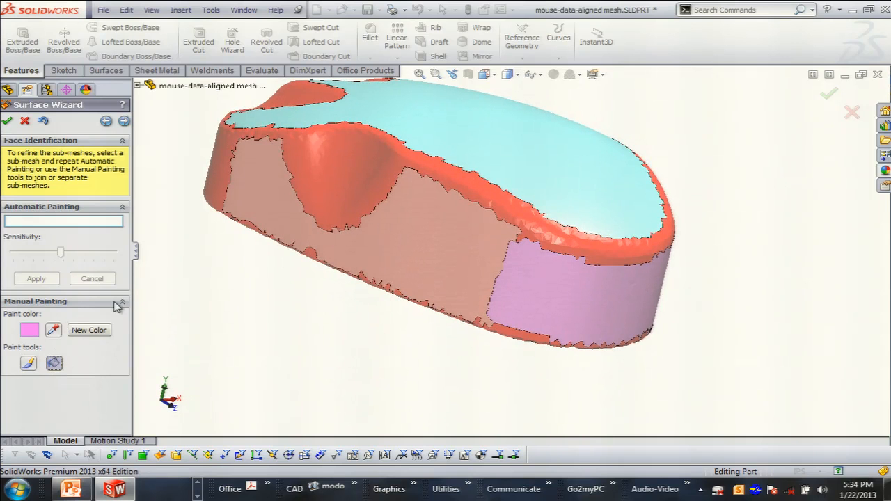
pyautogui.click(399, 242)
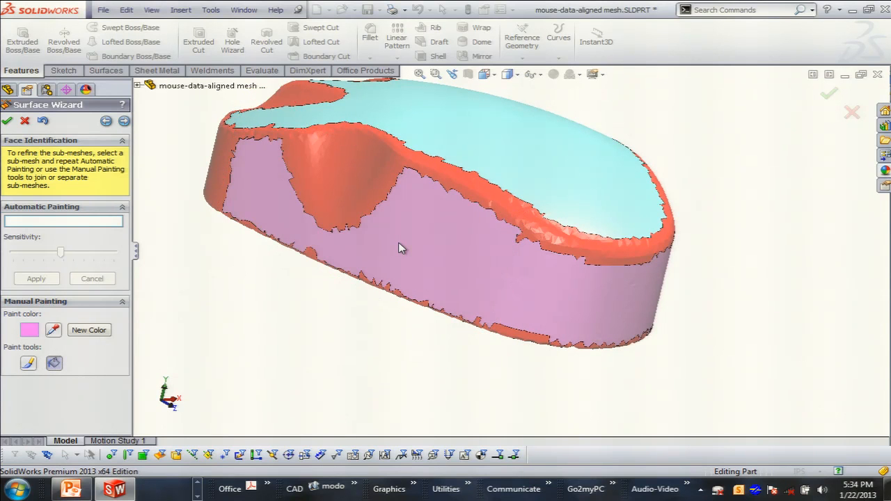
# Step: Brush pink over the jagged red notches along the side's lower edge, from the front corner to below the thumb recess
pyautogui.moveTo(414, 258); pyautogui.dragTo(508, 221, button='middle')
pyautogui.scroll(-3, 508, 221)
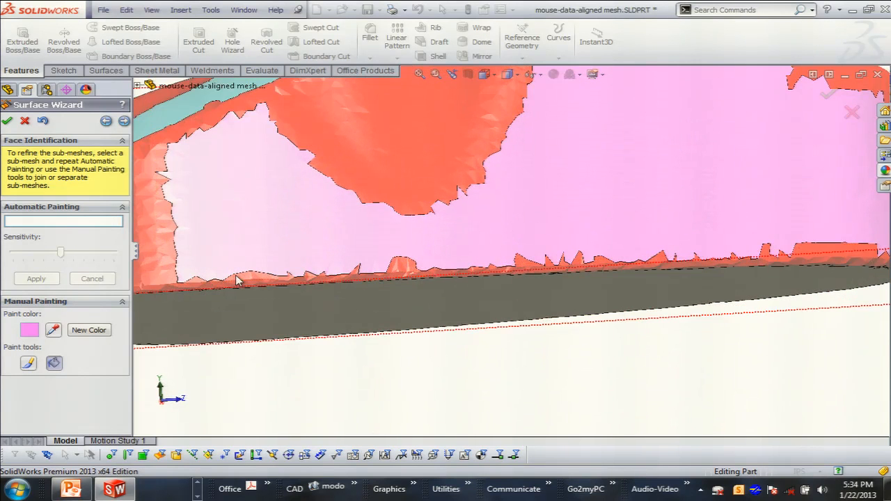
pyautogui.click(28, 362)
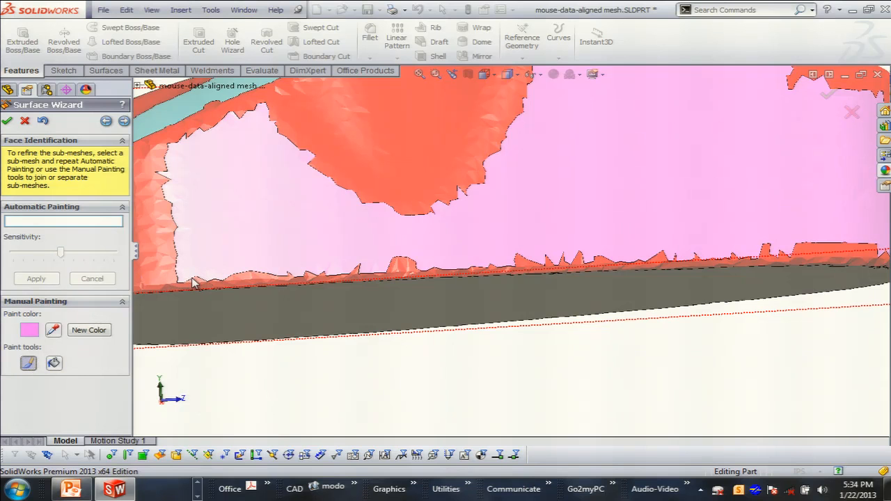
pyautogui.moveTo(195, 284); pyautogui.dragTo(416, 266)
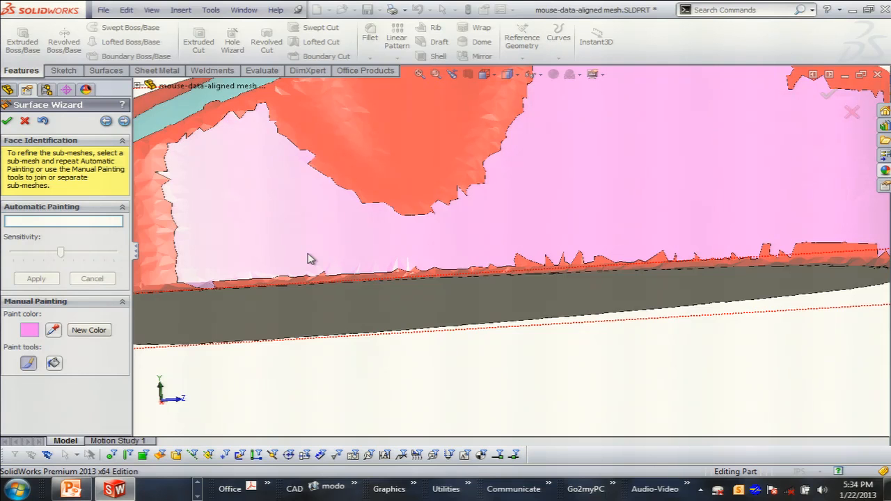
# Step: Sample the red of the bottom edge strip and repaint the spots overpainted in pink near the front corner
pyautogui.scroll(-4, 215, 288)
pyautogui.scroll(-2, 230, 292)
pyautogui.click(53, 330)
pyautogui.click(205, 274)
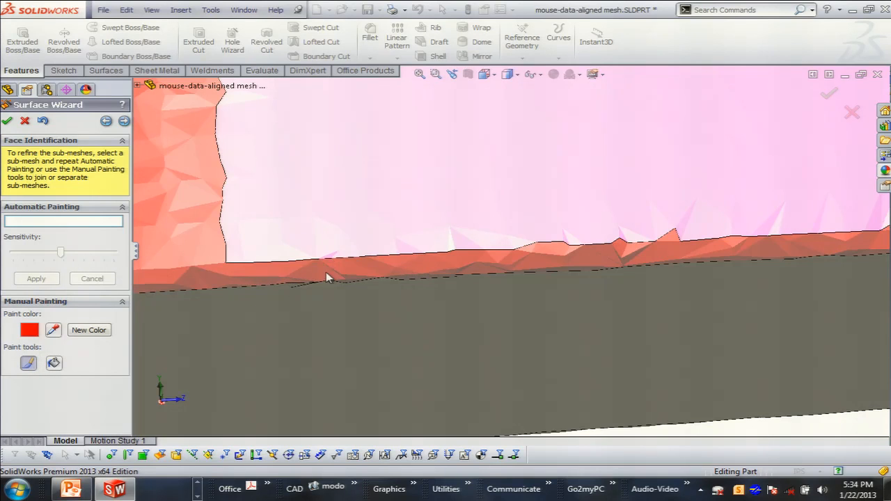
pyautogui.scroll(5, 308, 291)
pyautogui.scroll(-6, 303, 293)
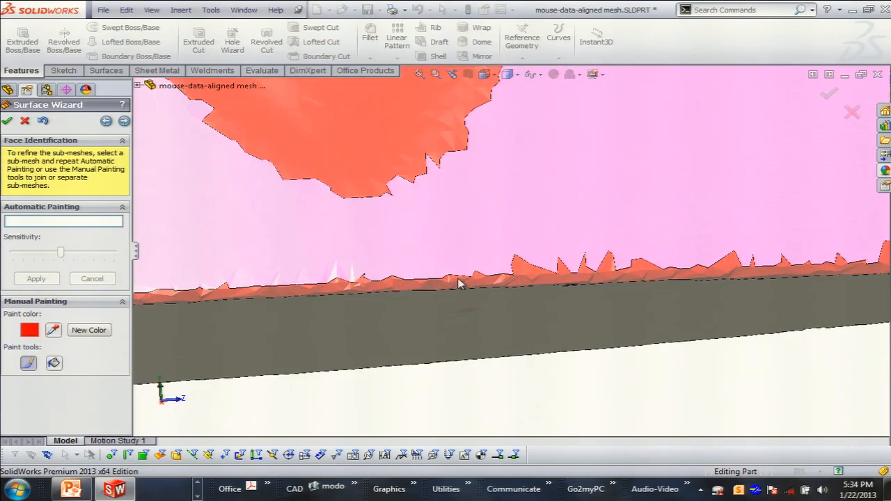
# Step: Sample the side's pink again and paint over the remaining red spikes and rear patch along the lower edge
pyautogui.click(53, 330)
pyautogui.click(531, 235)
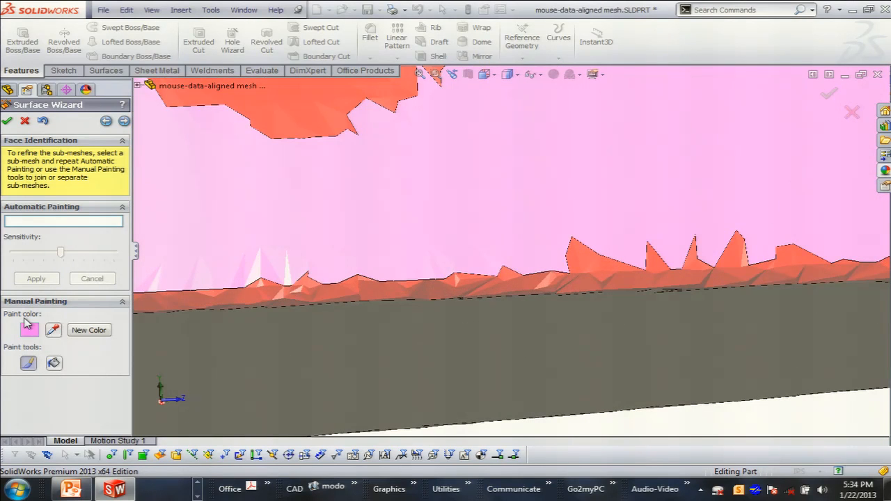
pyautogui.moveTo(563, 259)
pyautogui.mouseDown()
pyautogui.moveTo(759, 245)
pyautogui.moveTo(792, 252)
pyautogui.moveTo(601, 249)
pyautogui.mouseUp()
pyautogui.scroll(4, 516, 249)
pyautogui.scroll(4, 486, 264)
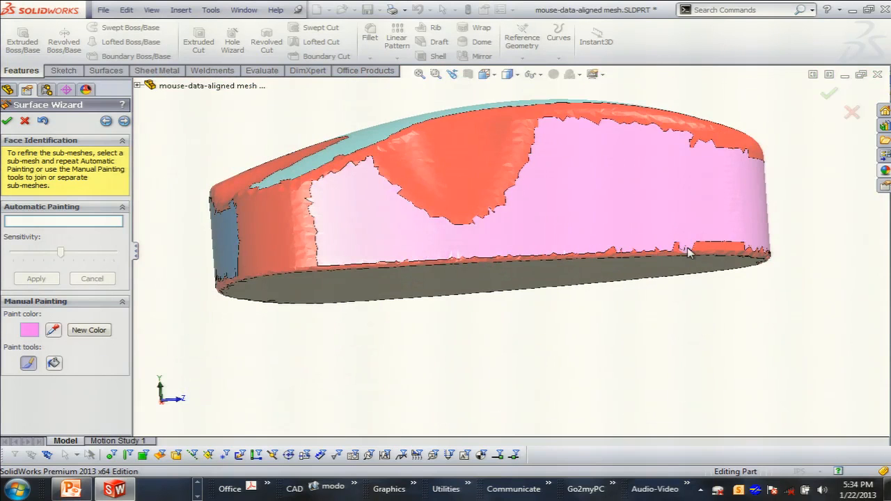
pyautogui.scroll(-4, 473, 259)
pyautogui.moveTo(549, 269)
pyautogui.mouseDown()
pyautogui.moveTo(668, 270)
pyautogui.moveTo(546, 276)
pyautogui.mouseUp()
pyautogui.scroll(5, 512, 234)
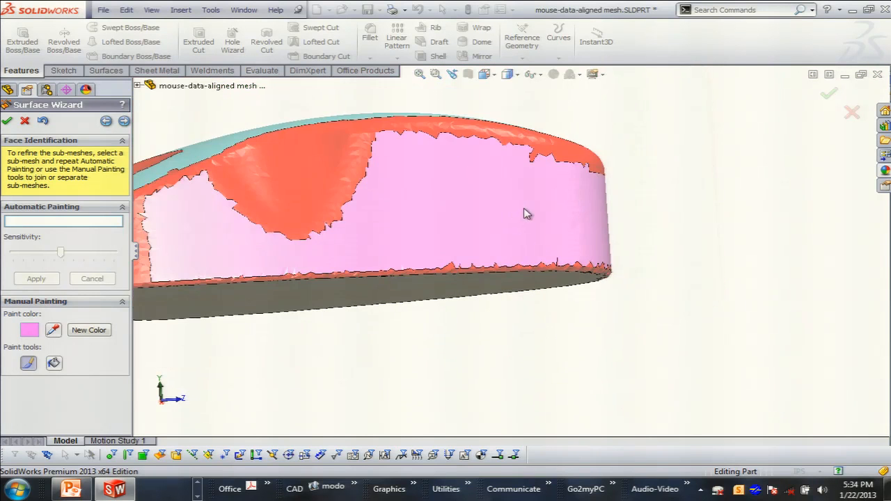
# Step: Create a new green paint colour and brush it over the centre of the thumb recess, leaving a red border around it
pyautogui.moveTo(388, 290); pyautogui.dragTo(293, 313, button='middle')
pyautogui.scroll(-5, 450, 286)
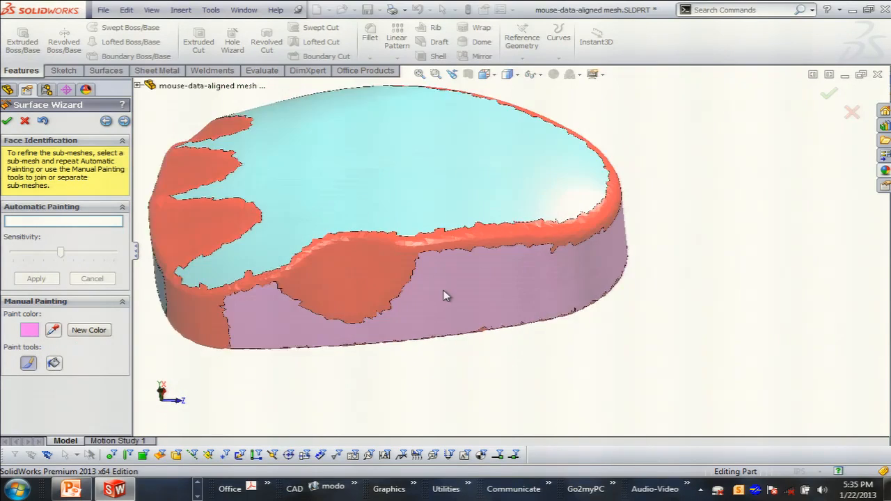
pyautogui.scroll(5, 434, 284)
pyautogui.moveTo(435, 283); pyautogui.dragTo(263, 220, button='middle')
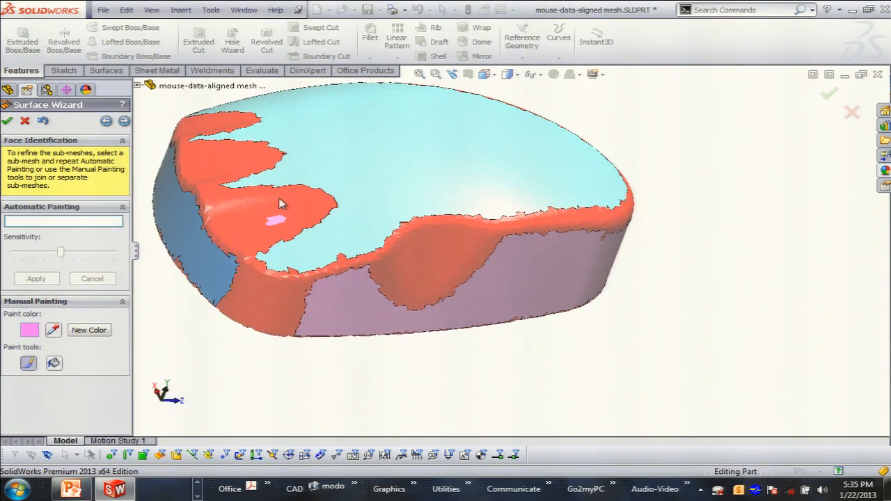
pyautogui.scroll(-3, 437, 269)
pyautogui.scroll(-2, 420, 209)
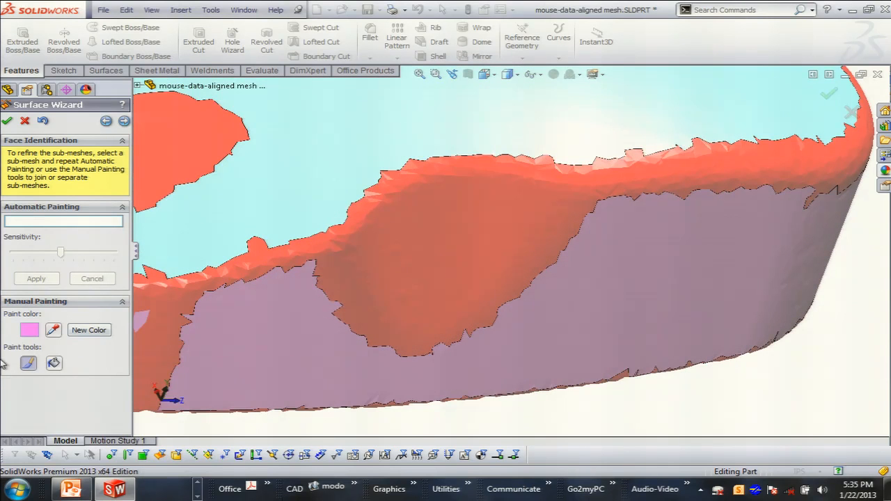
pyautogui.click(89, 330)
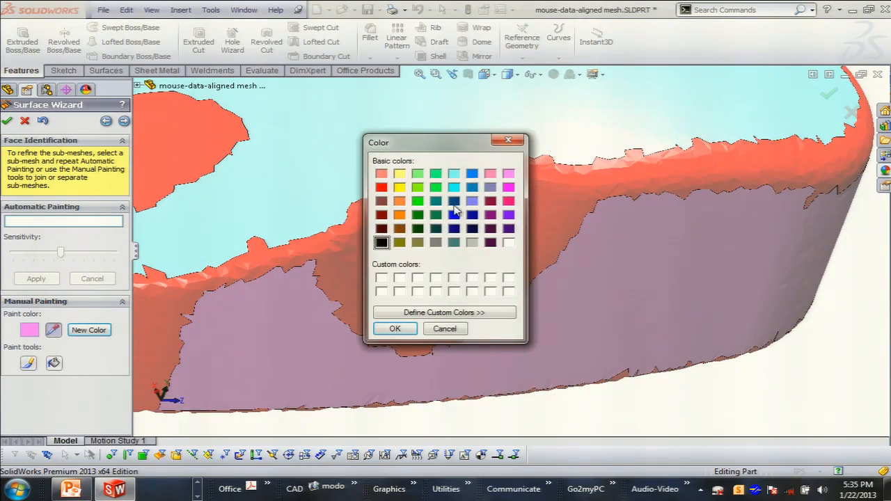
pyautogui.click(417, 201)
pyautogui.click(394, 329)
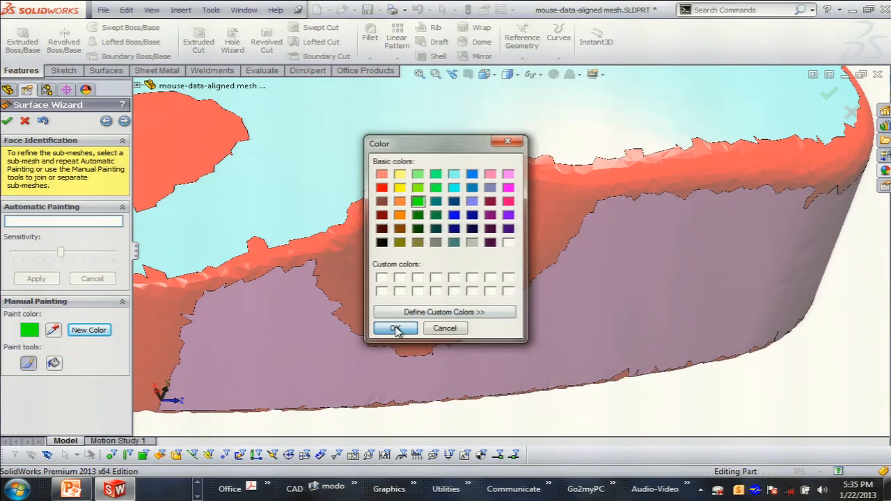
pyautogui.moveTo(398, 216); pyautogui.dragTo(371, 254)
pyautogui.moveTo(384, 289)
pyautogui.mouseDown()
pyautogui.moveTo(438, 304)
pyautogui.moveTo(492, 274)
pyautogui.moveTo(535, 226)
pyautogui.moveTo(513, 202)
pyautogui.moveTo(461, 193)
pyautogui.moveTo(394, 216)
pyautogui.moveTo(379, 238)
pyautogui.mouseUp()
pyautogui.moveTo(422, 241)
pyautogui.mouseDown(button='middle')
pyautogui.moveTo(411, 175)
pyautogui.moveTo(460, 236)
pyautogui.moveTo(394, 239)
pyautogui.moveTo(399, 262)
pyautogui.mouseUp(button='middle')
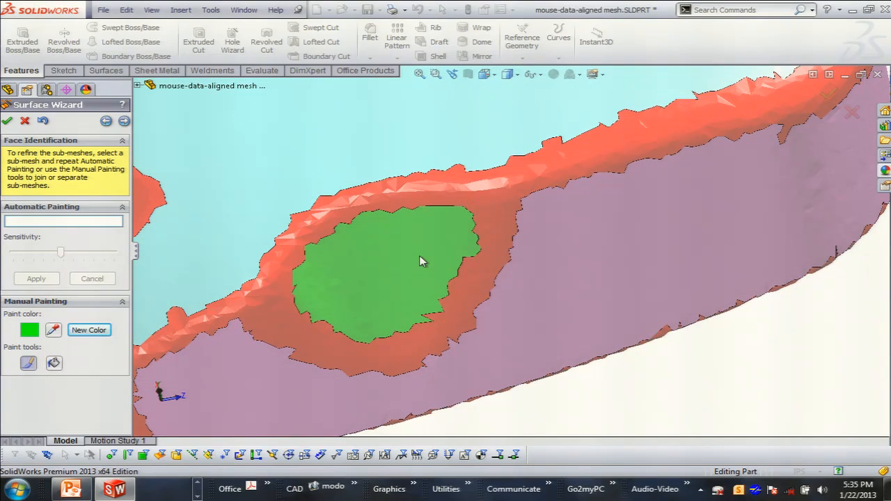
# Step: Sample the surrounding red and brush it along the green recess area's rear edge to trim the area back
pyautogui.click(487, 237)
pyautogui.click(53, 330)
pyautogui.click(495, 234)
pyautogui.click(27, 363)
pyautogui.moveTo(484, 211)
pyautogui.mouseDown()
pyautogui.moveTo(474, 255)
pyautogui.moveTo(477, 229)
pyautogui.moveTo(471, 258)
pyautogui.moveTo(441, 307)
pyautogui.mouseUp()
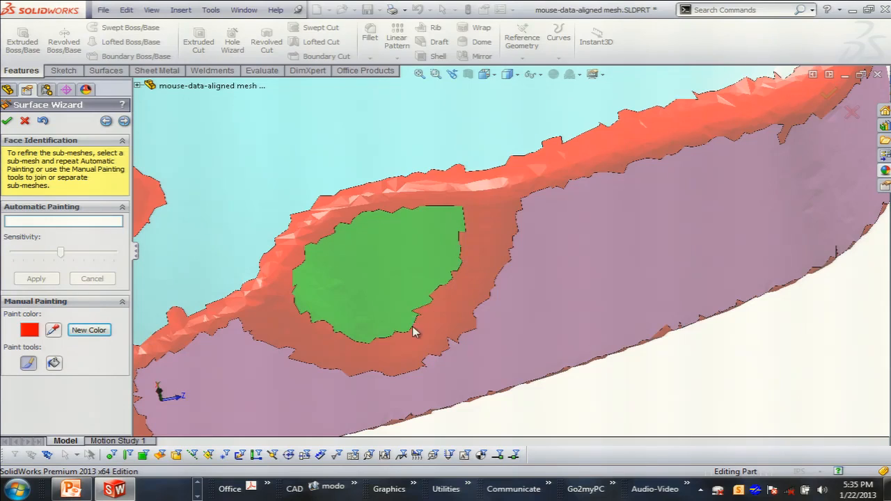
# Step: Create a new rose-pink paint colour and brush it over the centre of the front finger groove nearest the thumb recess
pyautogui.moveTo(437, 257); pyautogui.dragTo(479, 355, button='middle')
pyautogui.scroll(2, 425, 241)
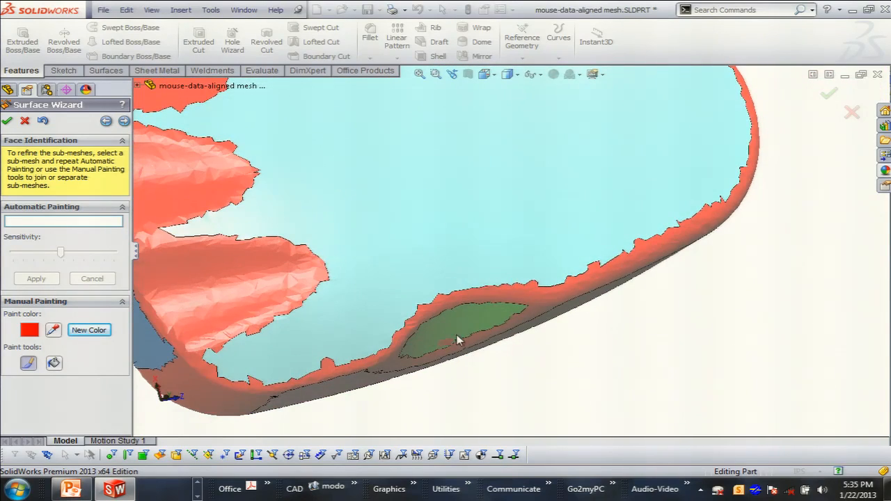
pyautogui.scroll(2, 447, 350)
pyautogui.moveTo(390, 298); pyautogui.dragTo(421, 201, button='middle')
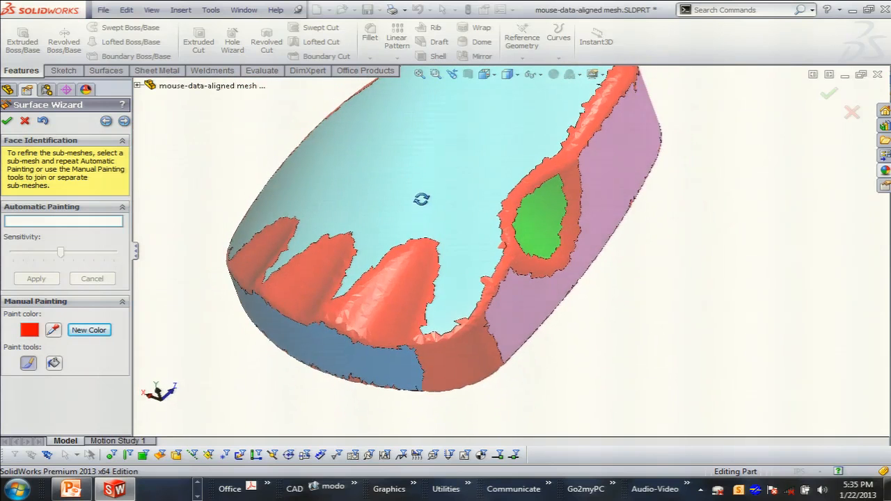
pyautogui.scroll(-3, 421, 253)
pyautogui.click(89, 330)
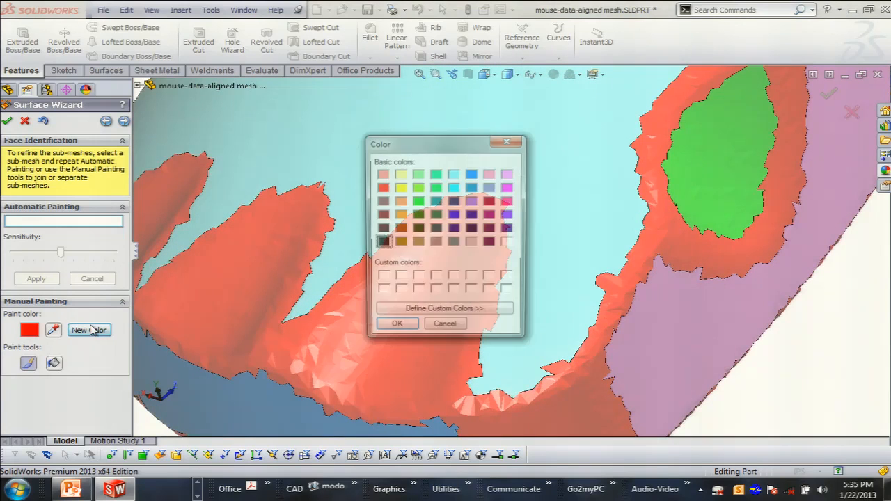
pyautogui.click(491, 174)
pyautogui.click(393, 328)
pyautogui.moveTo(451, 237); pyautogui.dragTo(342, 357)
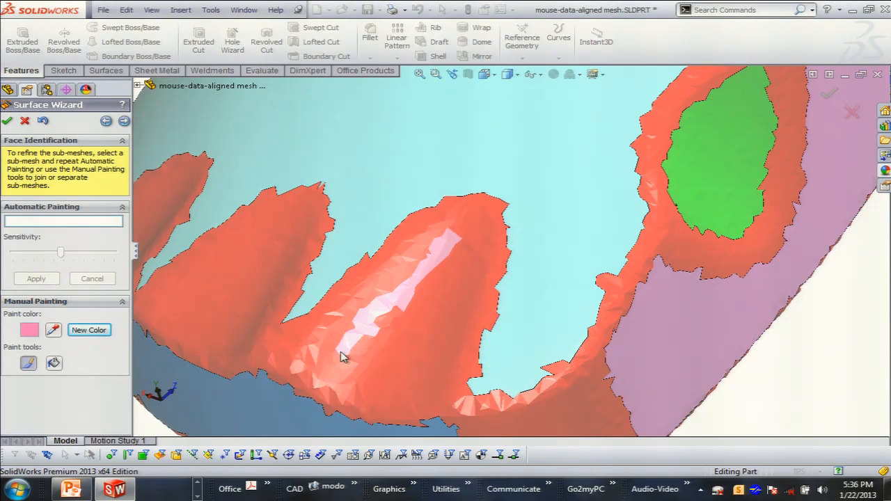
pyautogui.moveTo(438, 357)
pyautogui.mouseDown()
pyautogui.moveTo(463, 278)
pyautogui.moveTo(459, 241)
pyautogui.moveTo(358, 332)
pyautogui.moveTo(388, 368)
pyautogui.moveTo(416, 348)
pyautogui.moveTo(368, 364)
pyautogui.moveTo(392, 370)
pyautogui.moveTo(394, 340)
pyautogui.mouseUp()
pyautogui.moveTo(415, 298)
pyautogui.mouseDown()
pyautogui.moveTo(455, 257)
pyautogui.moveTo(441, 306)
pyautogui.moveTo(414, 330)
pyautogui.moveTo(376, 334)
pyautogui.mouseUp()
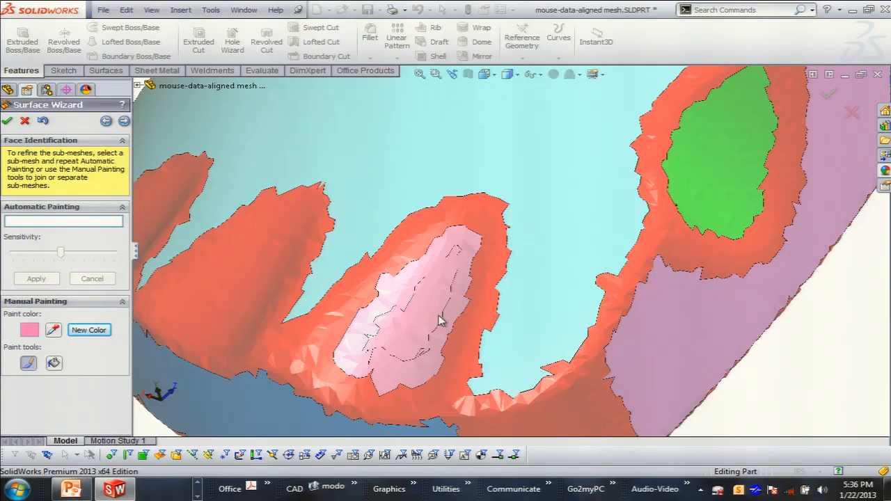
pyautogui.moveTo(408, 324)
pyautogui.mouseDown(button='middle')
pyautogui.moveTo(404, 265)
pyautogui.moveTo(443, 301)
pyautogui.mouseUp(button='middle')
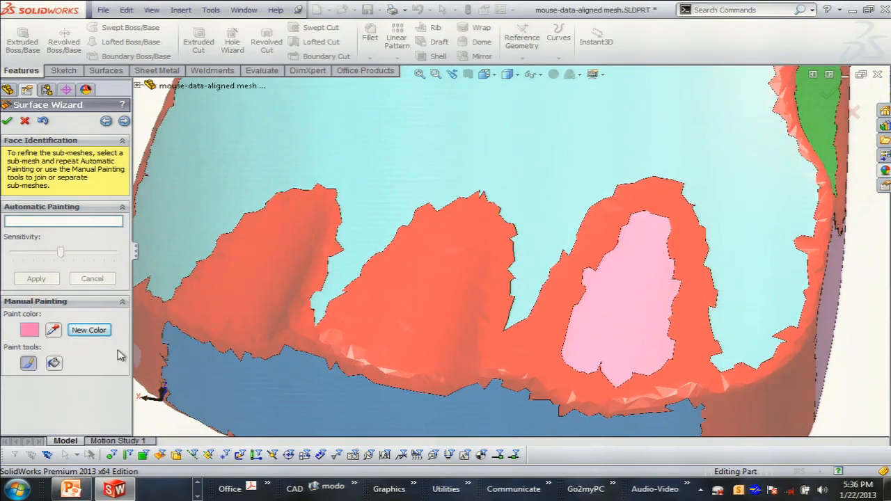
# Step: Create a new purple paint colour and brush it over the centre of the middle finger groove, inside a red border
pyautogui.click(89, 330)
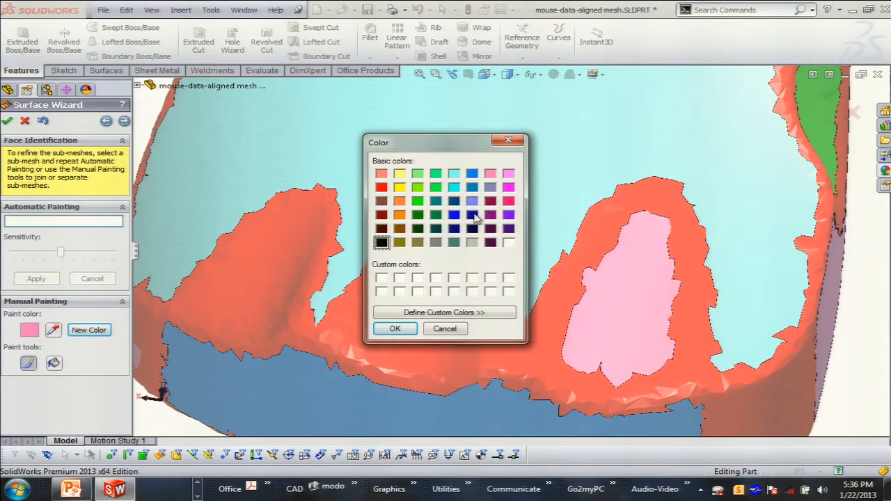
pyautogui.click(491, 214)
pyautogui.click(394, 328)
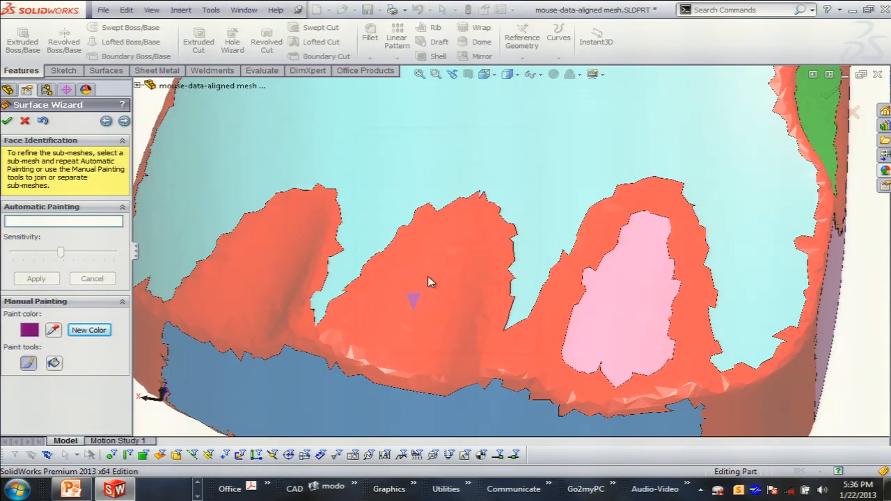
pyautogui.moveTo(460, 241); pyautogui.dragTo(398, 293)
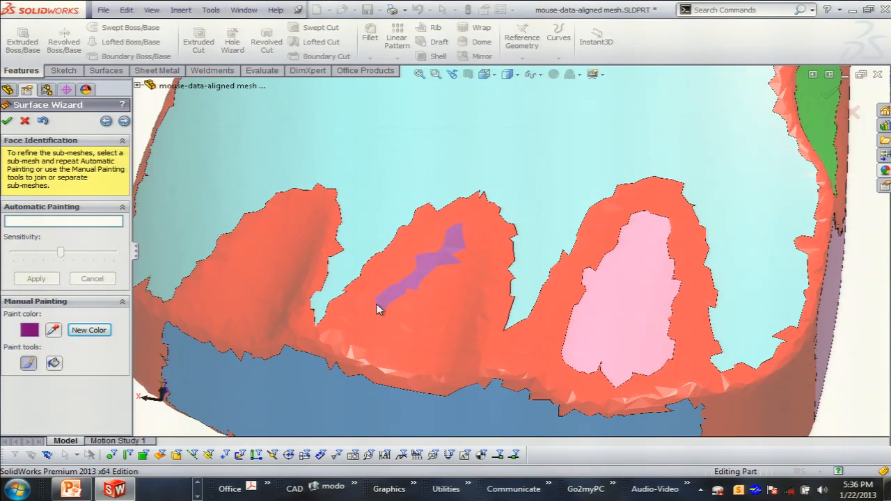
pyautogui.moveTo(430, 349)
pyautogui.mouseDown()
pyautogui.moveTo(454, 351)
pyautogui.moveTo(474, 274)
pyautogui.moveTo(469, 236)
pyautogui.mouseUp()
pyautogui.moveTo(405, 297)
pyautogui.mouseDown()
pyautogui.moveTo(429, 332)
pyautogui.moveTo(461, 255)
pyautogui.moveTo(440, 285)
pyautogui.mouseUp()
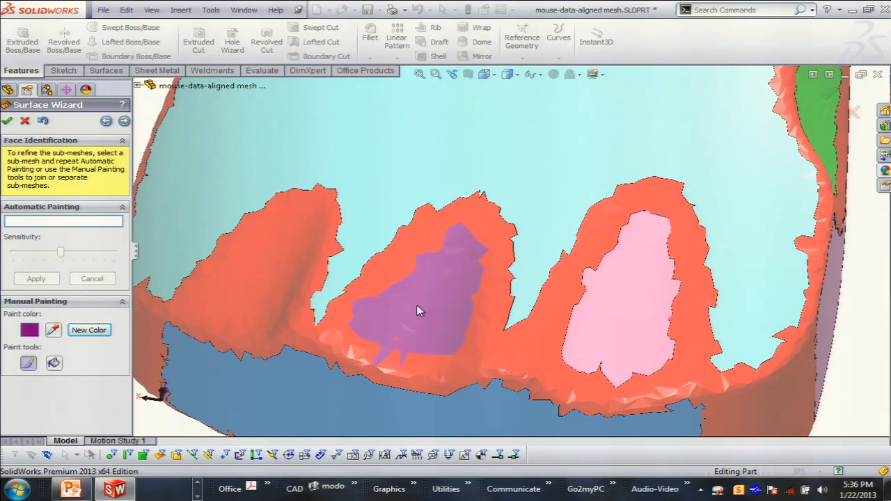
# Step: Sample the surrounding red and brush away the purple spikes along the middle groove area's lower edge
pyautogui.click(53, 330)
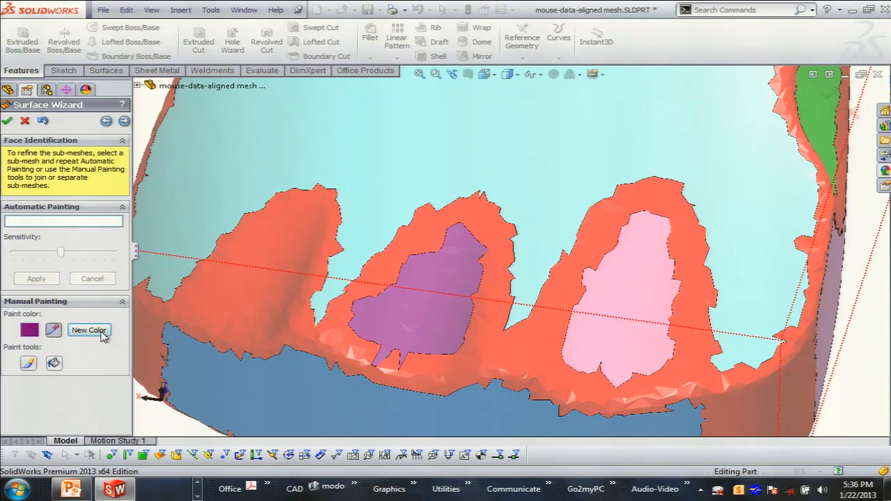
pyautogui.click(340, 350)
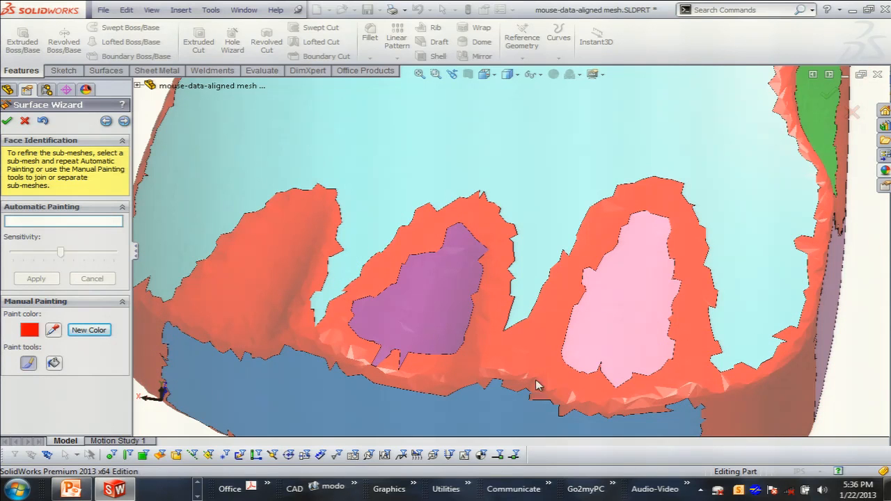
pyautogui.scroll(2, 394, 295)
pyautogui.scroll(-4, 379, 307)
# Step: Create a new bright-blue paint colour and brush it over the centre of the finger groove farthest from the thumb recess
pyautogui.click(90, 330)
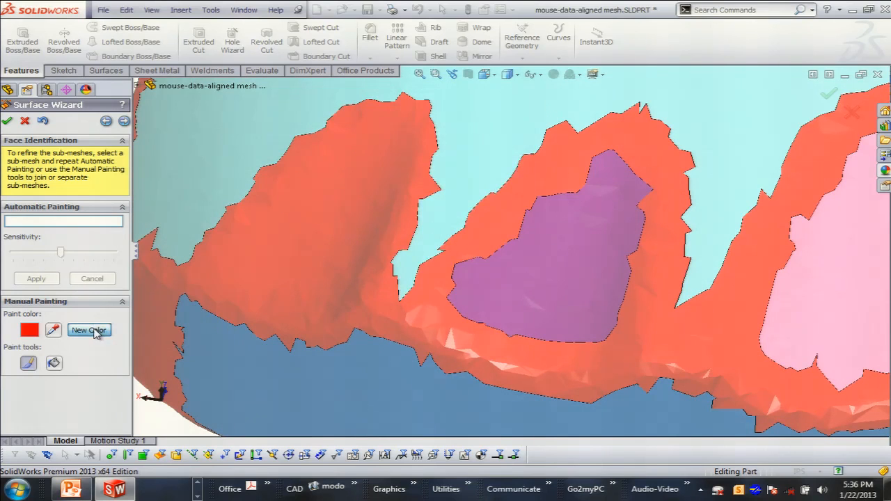
pyautogui.click(474, 174)
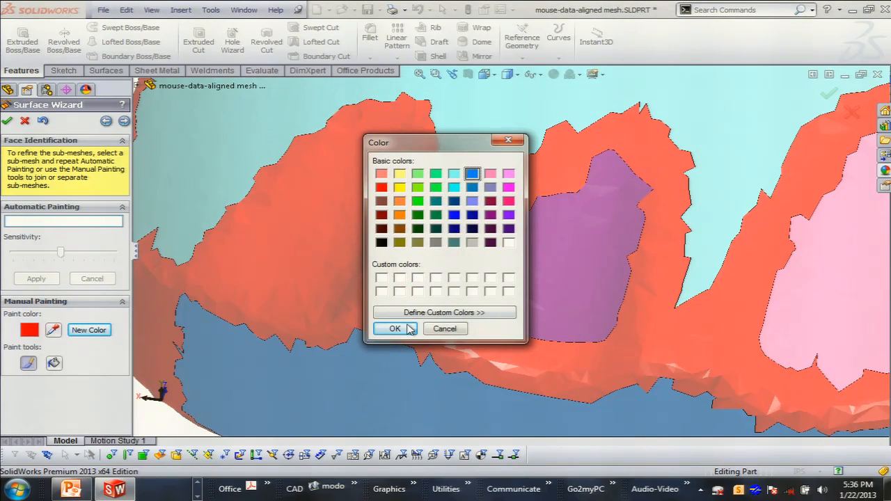
pyautogui.click(401, 325)
pyautogui.moveTo(369, 151)
pyautogui.mouseDown()
pyautogui.moveTo(242, 246)
pyautogui.moveTo(278, 293)
pyautogui.moveTo(327, 278)
pyautogui.moveTo(363, 192)
pyautogui.mouseUp()
pyautogui.moveTo(355, 155)
pyautogui.mouseDown()
pyautogui.moveTo(348, 201)
pyautogui.moveTo(298, 271)
pyautogui.moveTo(229, 263)
pyautogui.moveTo(258, 272)
pyautogui.moveTo(255, 295)
pyautogui.moveTo(291, 301)
pyautogui.mouseUp()
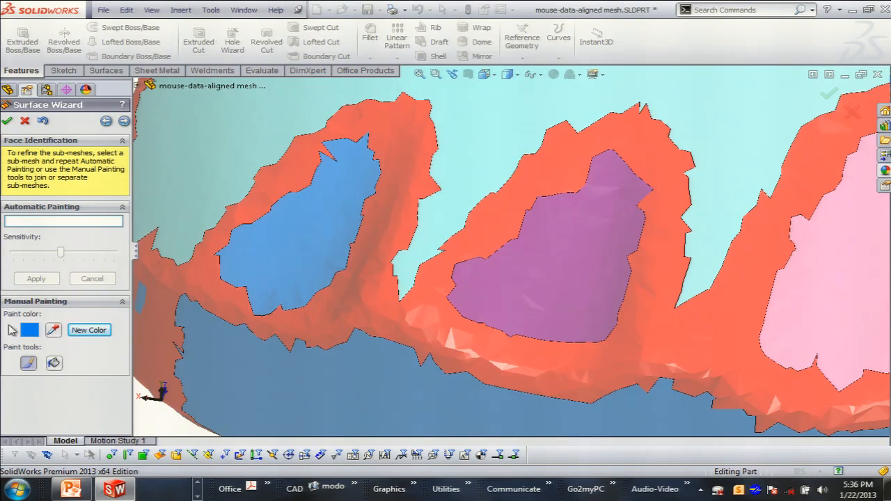
# Step: Sample the surrounding red and trim the blue groove area's stray spikes at its lower and upper edges
pyautogui.click(53, 330)
pyautogui.click(199, 295)
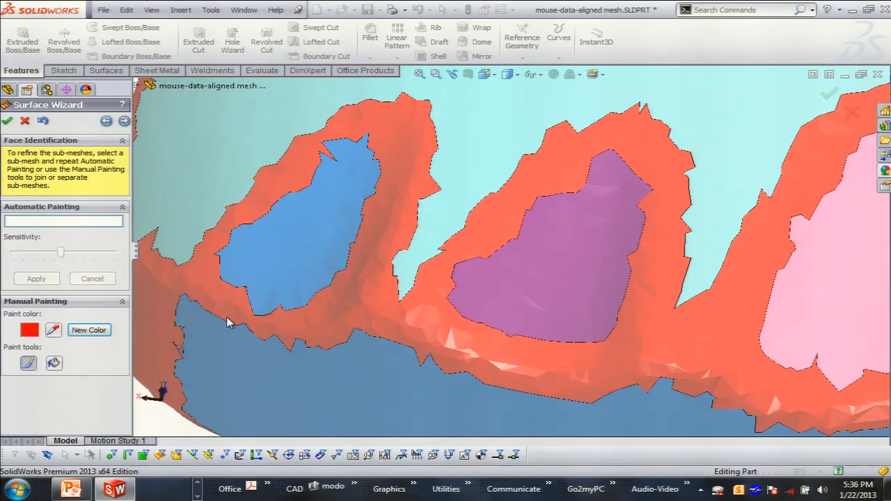
pyautogui.moveTo(254, 315)
pyautogui.mouseDown()
pyautogui.moveTo(270, 313)
pyautogui.moveTo(245, 298)
pyautogui.moveTo(260, 313)
pyautogui.mouseUp()
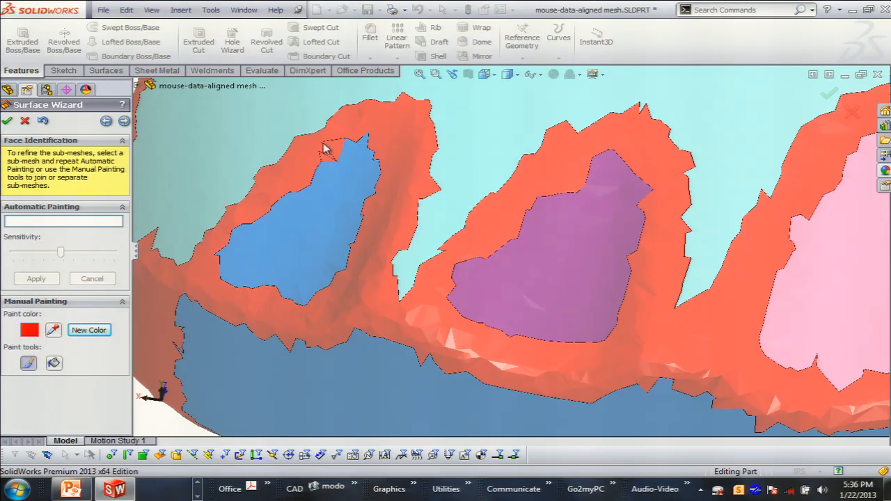
# Step: Check the painted regions on the bottom, sides and top of the mesh, and advance the wizard to Surface Extraction
pyautogui.scroll(5, 388, 144)
pyautogui.moveTo(368, 165); pyautogui.dragTo(490, 162, button='middle')
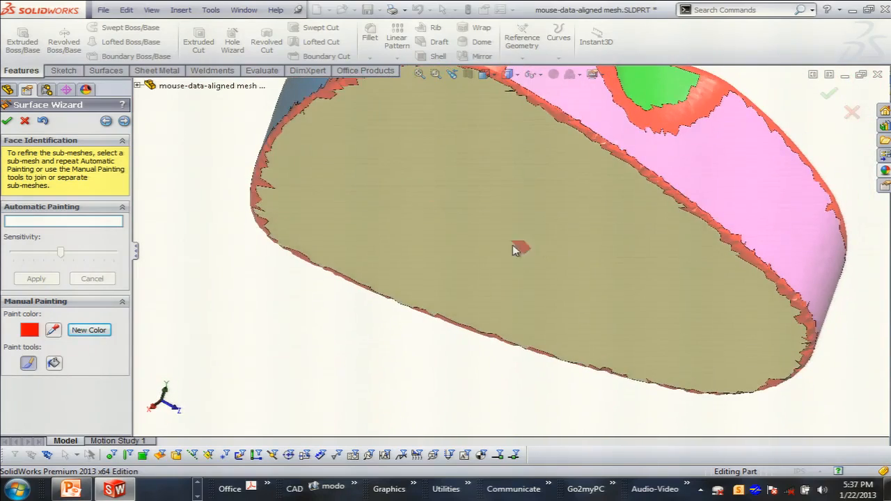
pyautogui.moveTo(501, 282); pyautogui.dragTo(683, 220, button='middle')
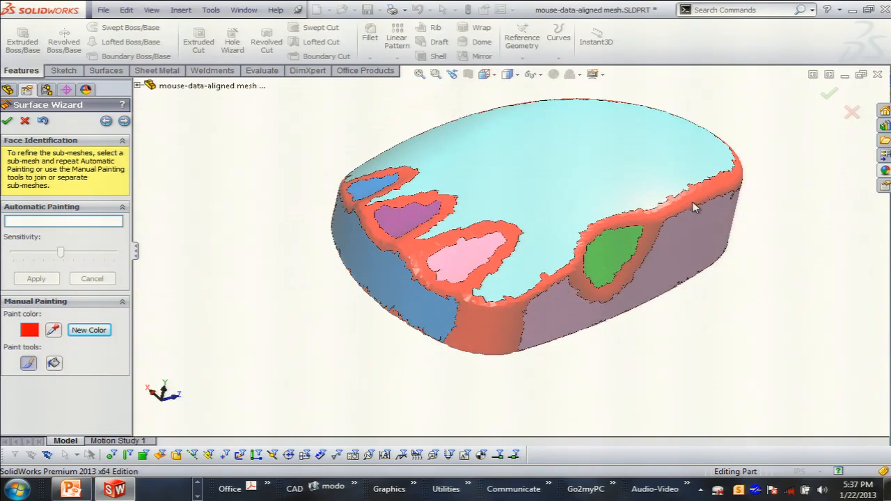
pyautogui.scroll(-3, 683, 220)
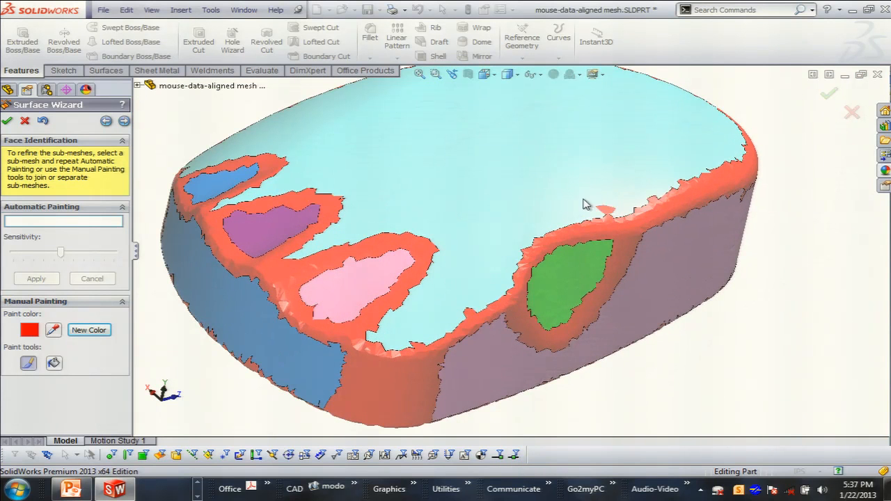
pyautogui.click(124, 121)
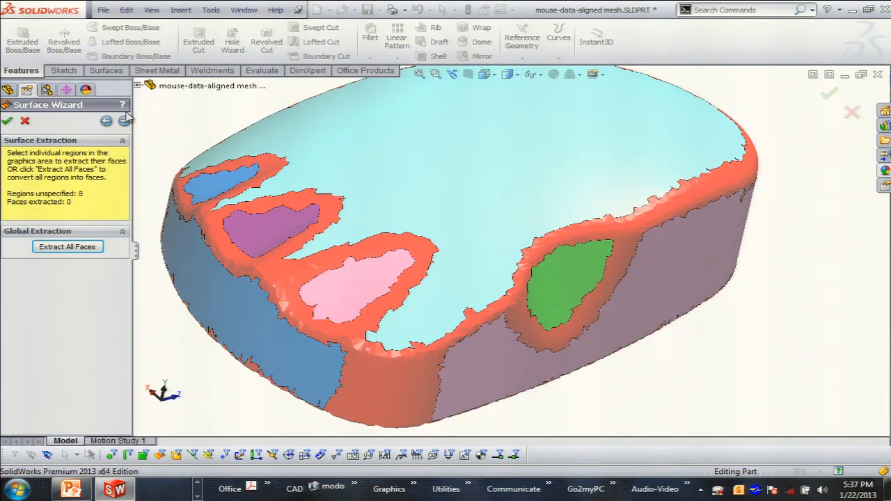
# Step: Extract the mouse's flat bottom region as a planar surface and hide that surface
pyautogui.moveTo(223, 109); pyautogui.dragTo(340, 275, button='middle')
pyautogui.click(378, 306)
pyautogui.click(20, 285)
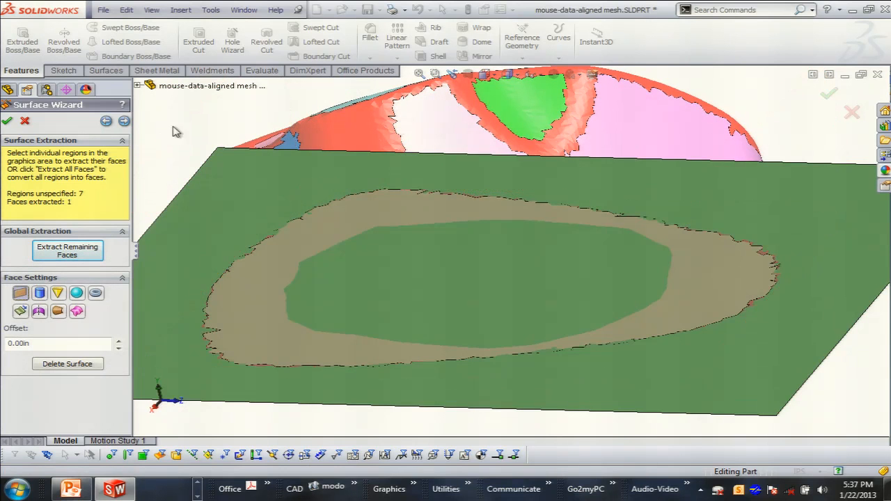
pyautogui.rightClick(225, 181)
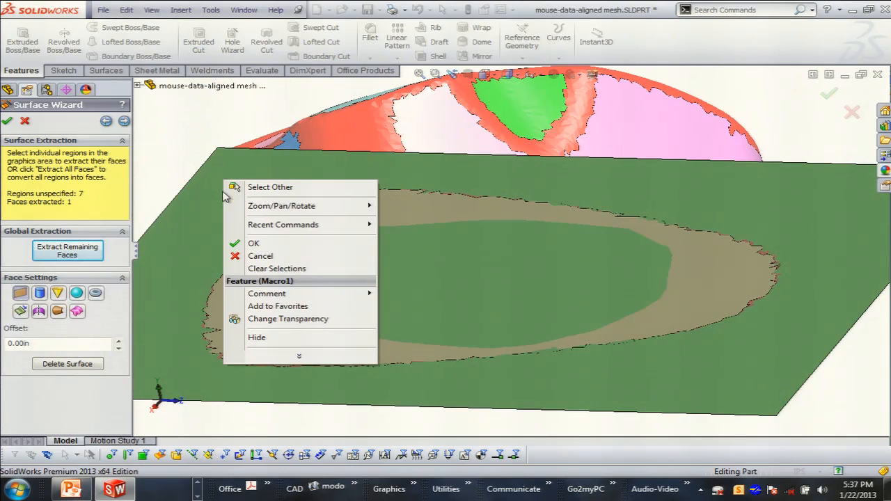
pyautogui.click(256, 338)
pyautogui.moveTo(279, 322); pyautogui.dragTo(315, 336, button='middle')
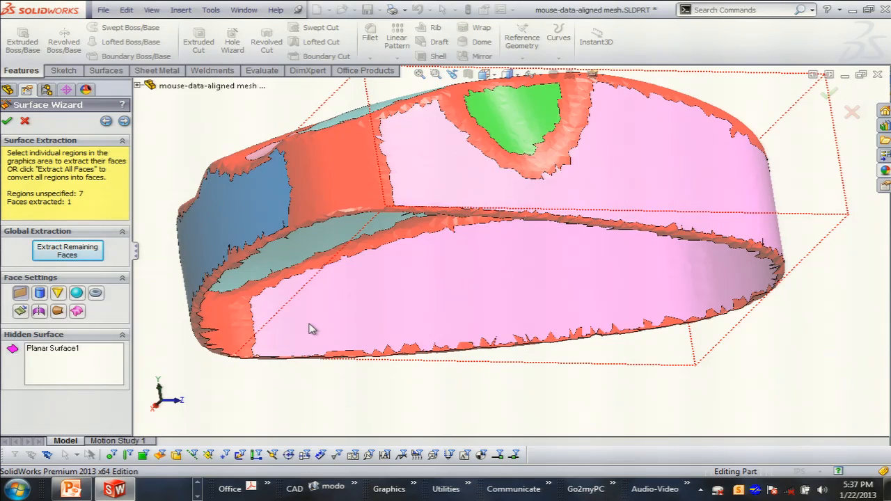
# Step: Extract the mouse's large cyan top region as a B-spline surface
pyautogui.moveTo(389, 213); pyautogui.dragTo(471, 352, button='middle')
pyautogui.press('f')
pyautogui.click(464, 229)
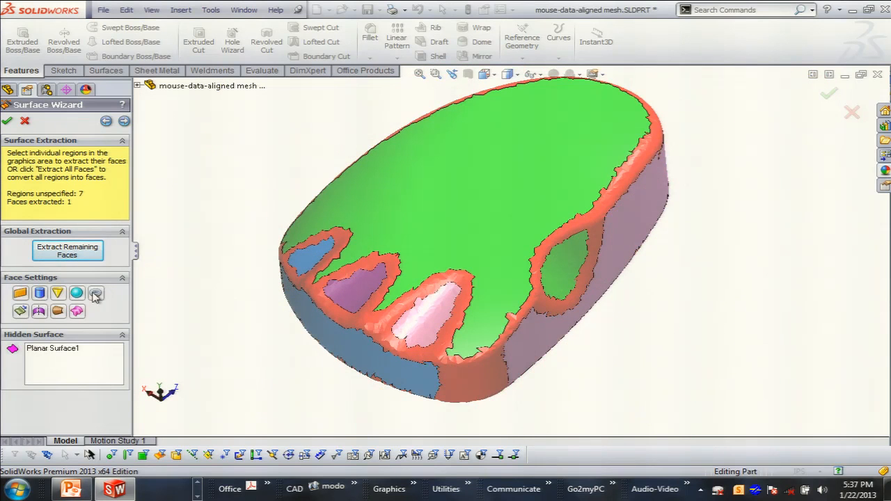
pyautogui.moveTo(231, 253); pyautogui.dragTo(160, 243, button='middle')
pyautogui.click(77, 311)
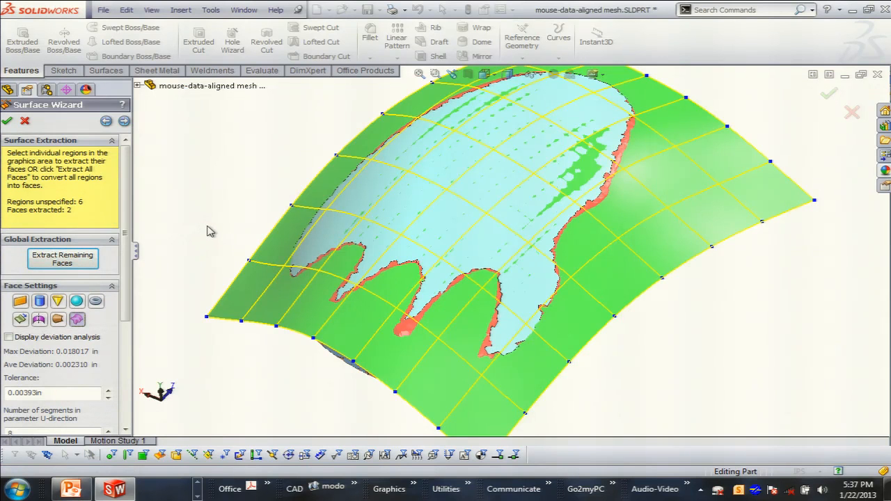
pyautogui.press('z')
pyautogui.scroll(-3, 578, 209)
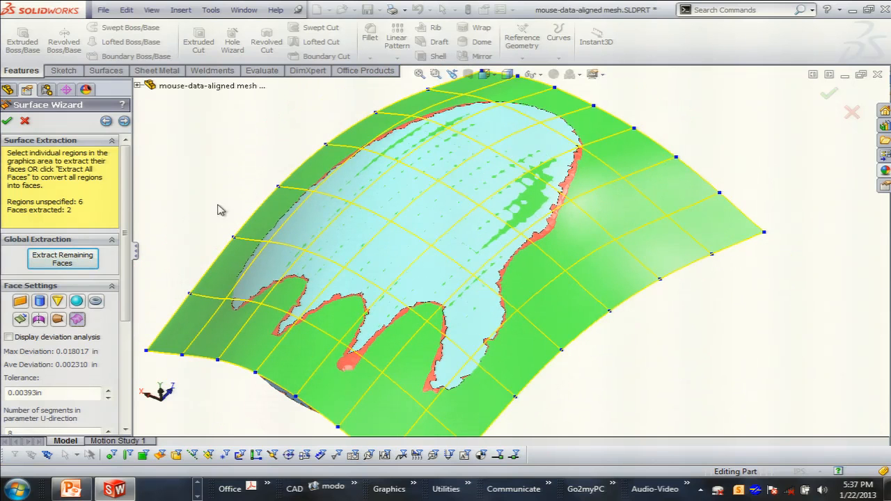
# Step: Set the top surface to 7 segments in the U-direction and 6 in the V-direction, and rebuild it
pyautogui.scroll(-5, 104, 279)
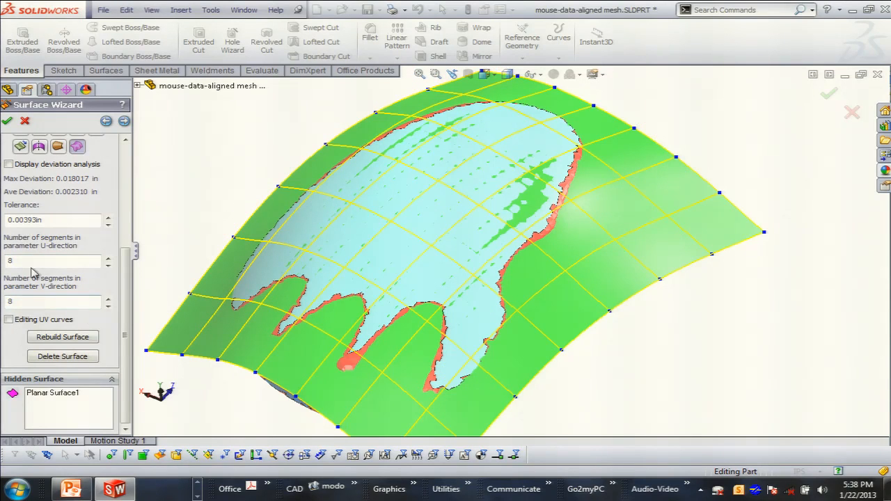
pyautogui.click(107, 265)
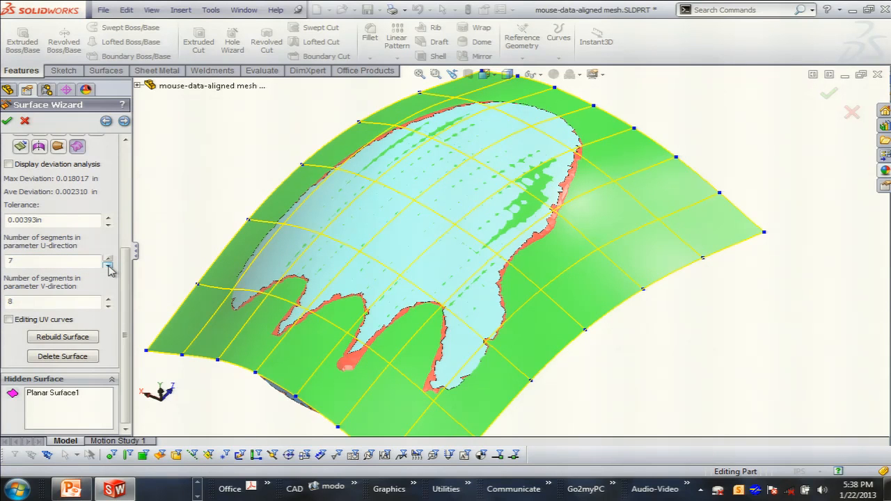
pyautogui.click(108, 306)
pyautogui.click(109, 306)
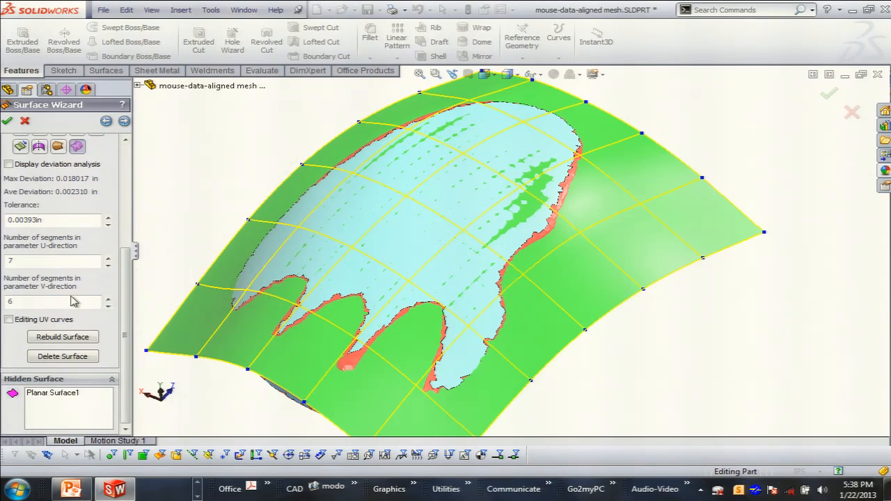
pyautogui.click(109, 306)
pyautogui.click(107, 299)
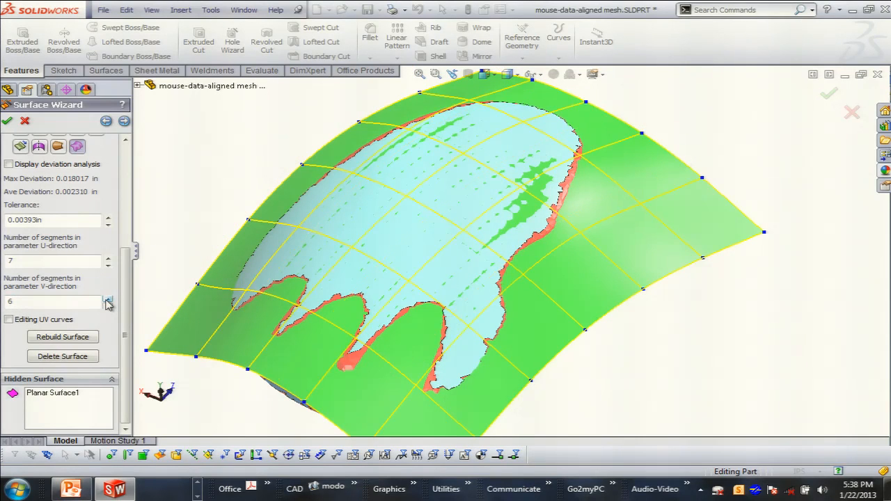
pyautogui.click(67, 339)
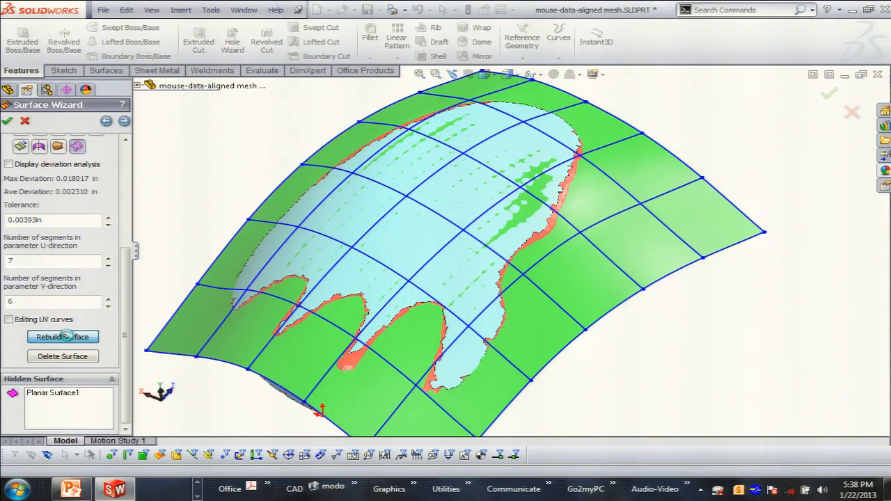
pyautogui.click(67, 337)
pyautogui.moveTo(126, 239); pyautogui.dragTo(130, 354)
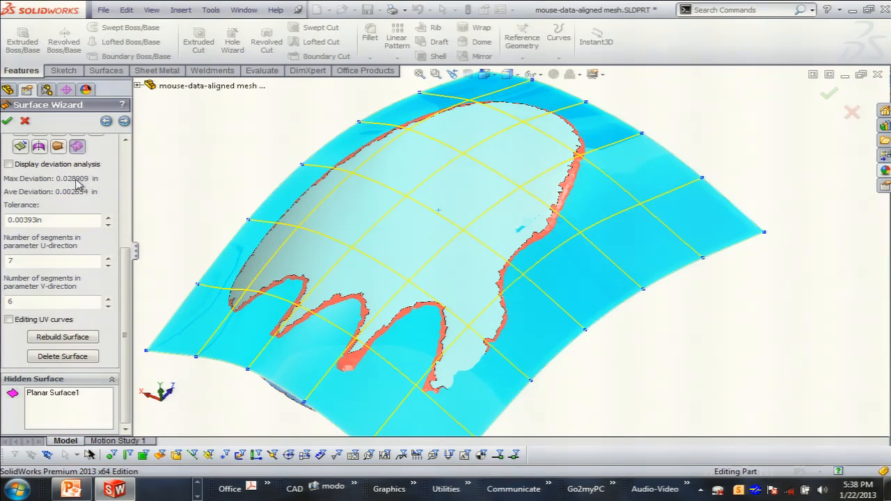
pyautogui.click(108, 258)
pyautogui.click(108, 264)
# Step: Enable UV curve editing and shift curves U-ISO 6, 5, 2 and 3 to better follow the top region
pyautogui.click(8, 320)
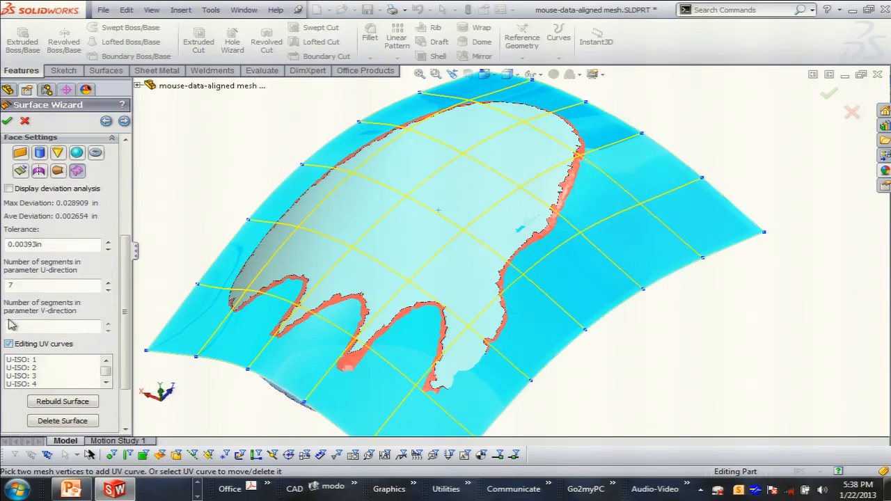
pyautogui.click(231, 300)
pyautogui.moveTo(221, 266); pyautogui.dragTo(234, 259)
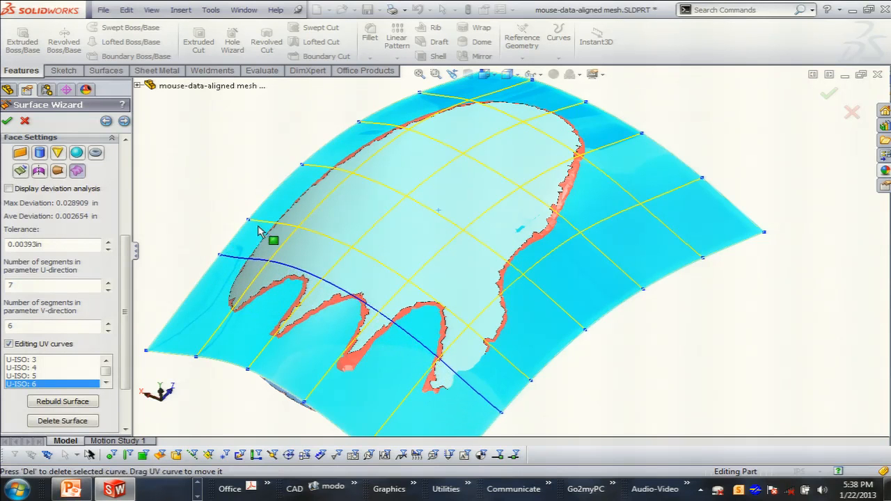
pyautogui.moveTo(279, 232); pyautogui.dragTo(282, 215)
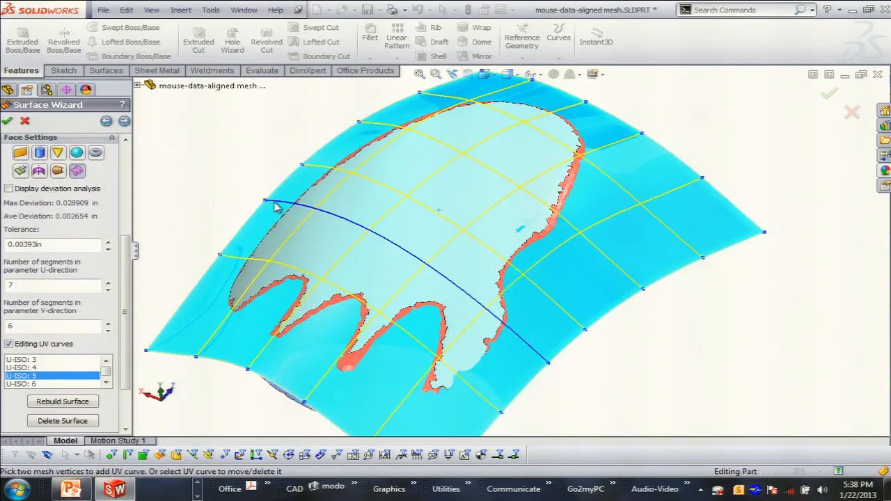
pyautogui.click(456, 102)
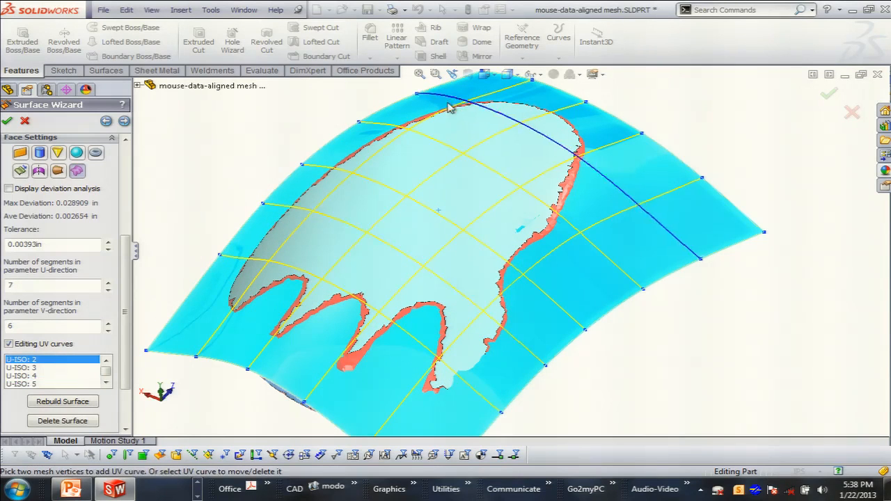
pyautogui.click(395, 133)
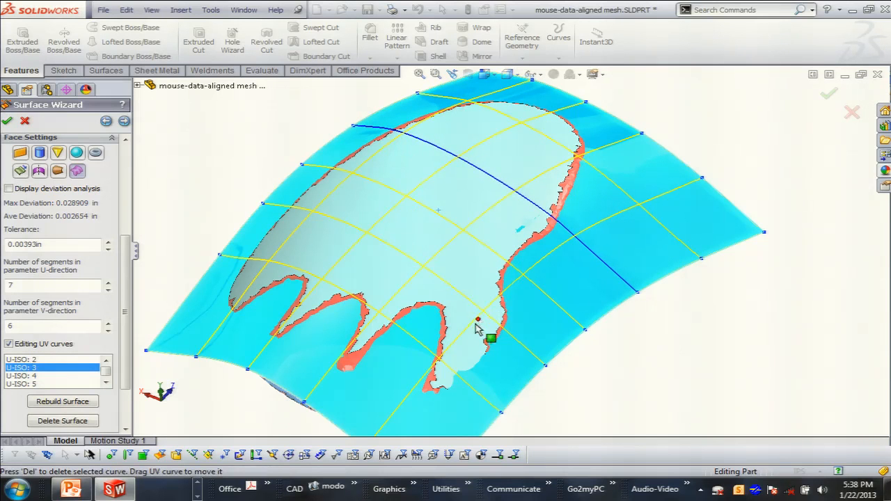
# Step: Reposition the V-direction curves across the top region, including V-ISO 4, and rebuild the surface
pyautogui.moveTo(405, 397); pyautogui.dragTo(255, 351)
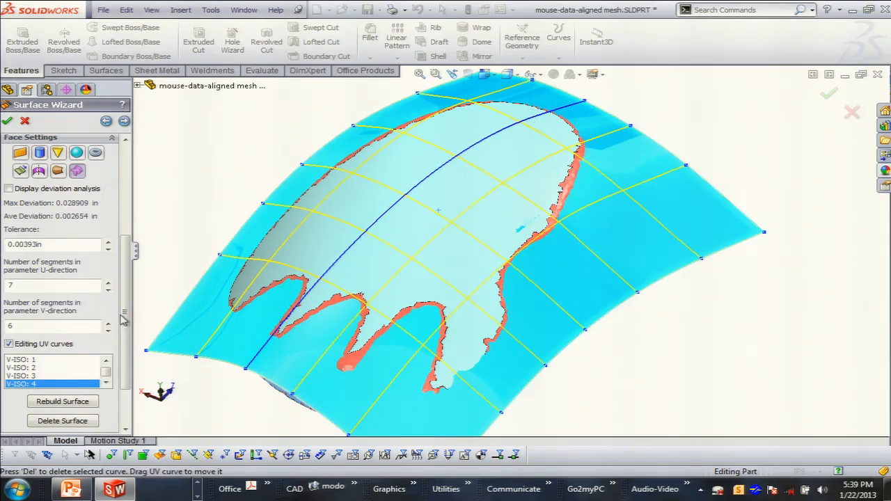
pyautogui.scroll(-3, 120, 320)
pyautogui.click(76, 338)
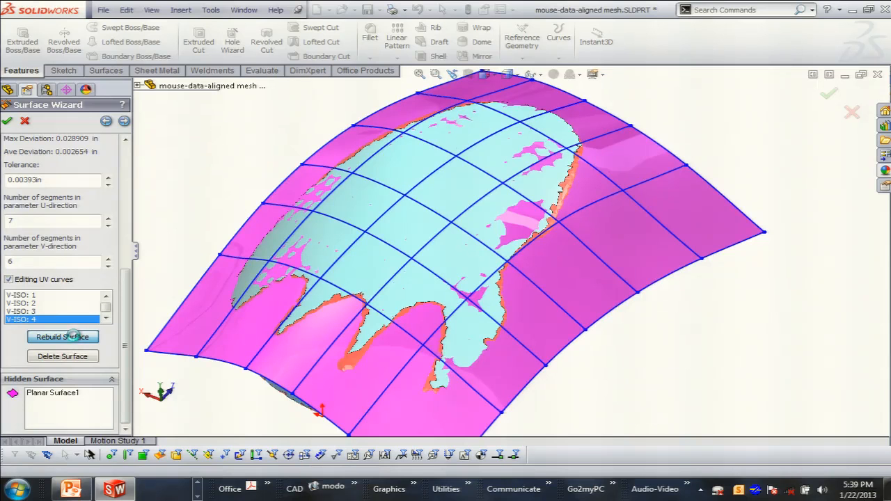
pyautogui.click(73, 337)
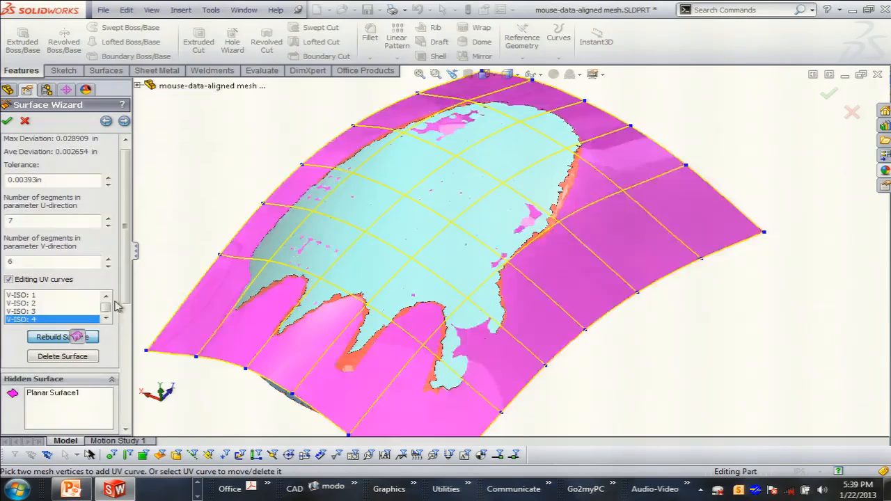
# Step: Turn off UV curve editing for the extracted top surface and hide that surface
pyautogui.scroll(-2, 129, 289)
pyautogui.scroll(-3, 128, 288)
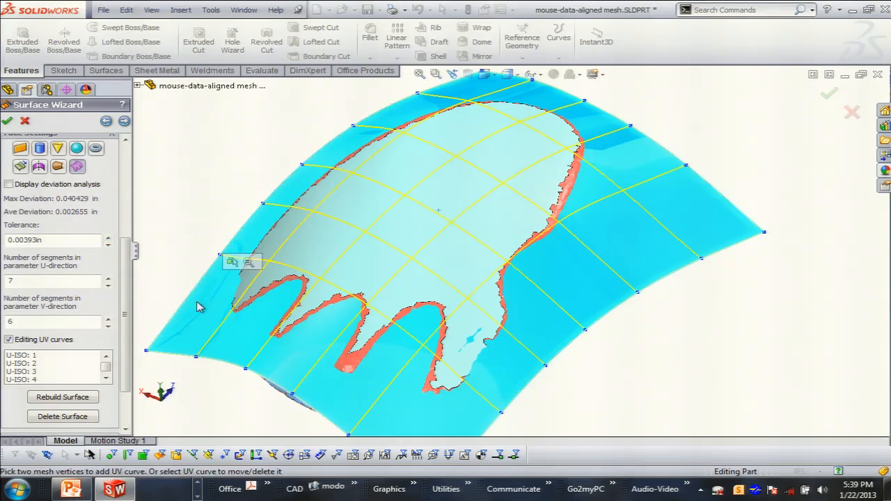
pyautogui.scroll(2, 211, 294)
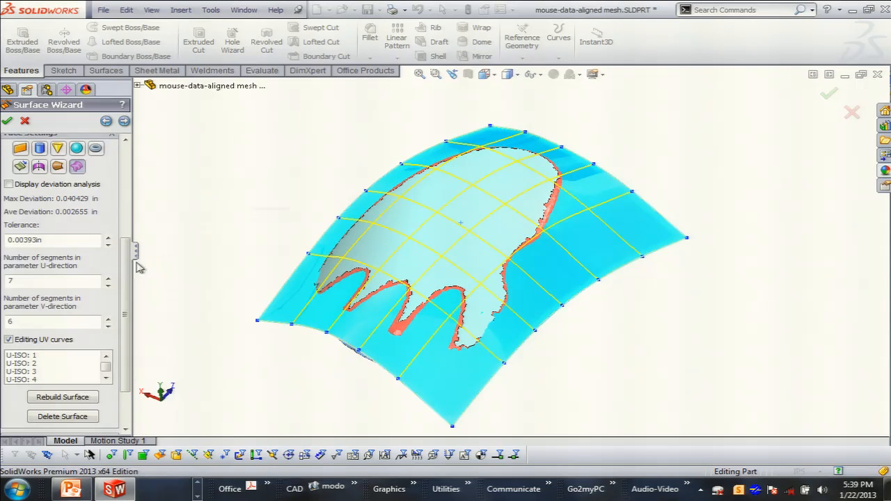
pyautogui.scroll(-2, 104, 279)
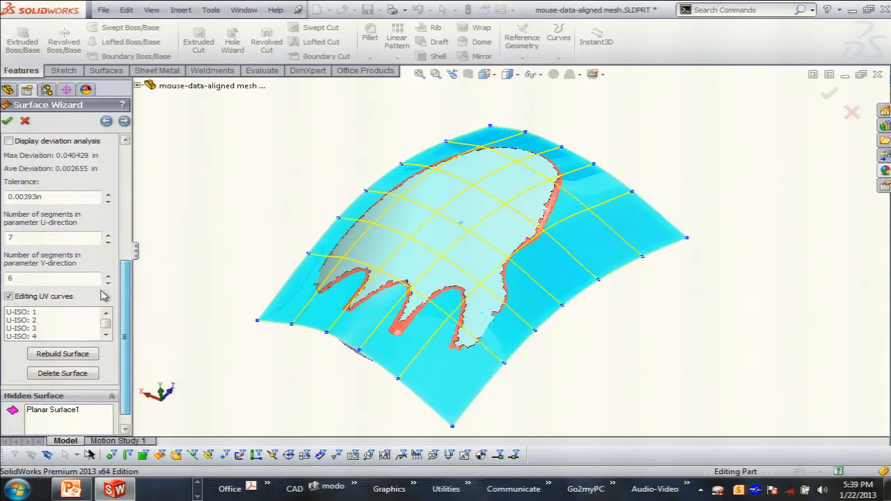
pyautogui.click(8, 297)
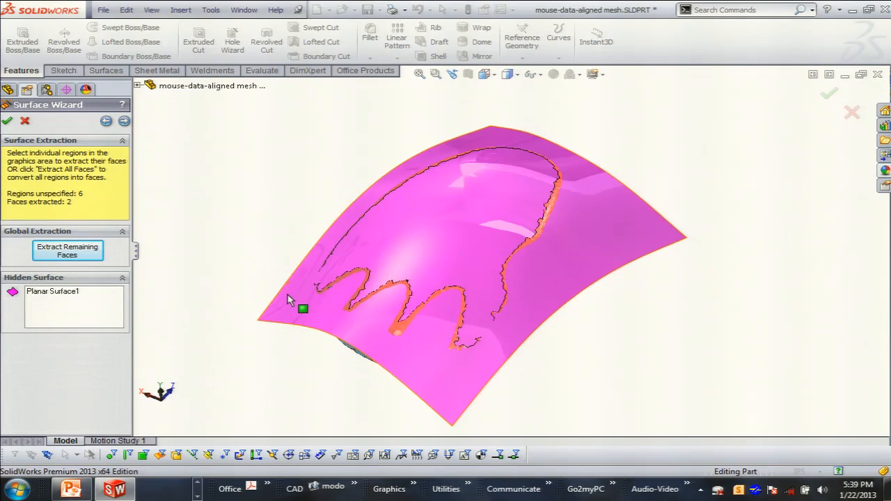
pyautogui.rightClick(289, 299)
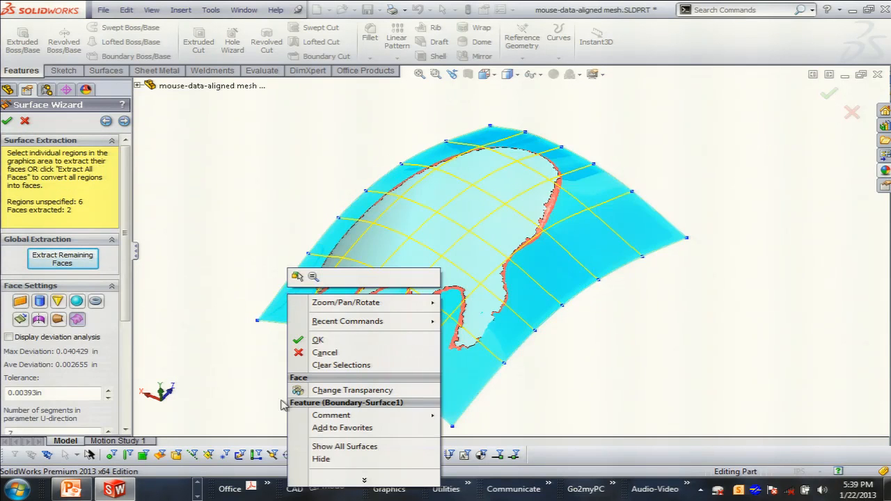
pyautogui.click(322, 460)
# Step: Extract the lilac side-wall region that wraps around the mouse as an extruded surface
pyautogui.moveTo(278, 357); pyautogui.dragTo(190, 342, button='middle')
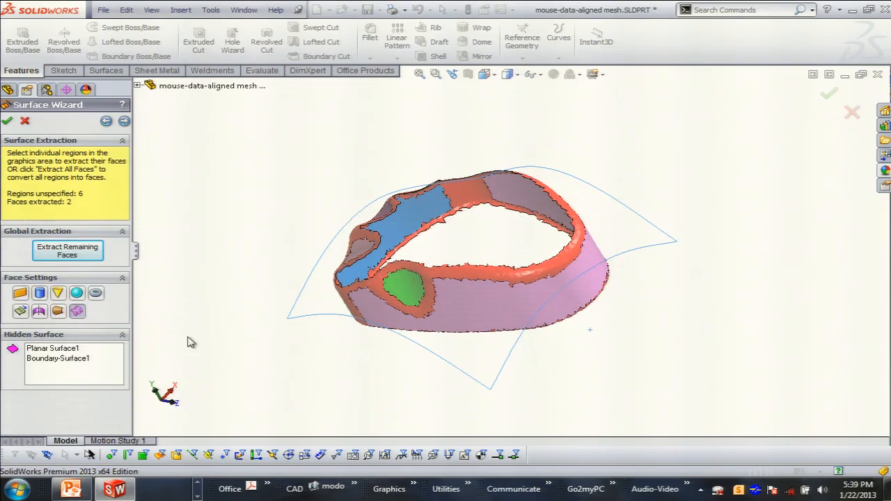
pyautogui.click(471, 313)
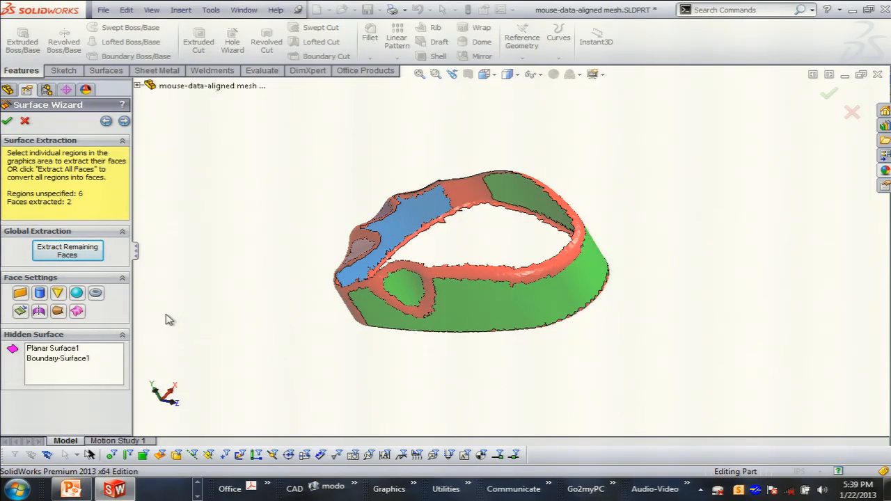
pyautogui.click(19, 311)
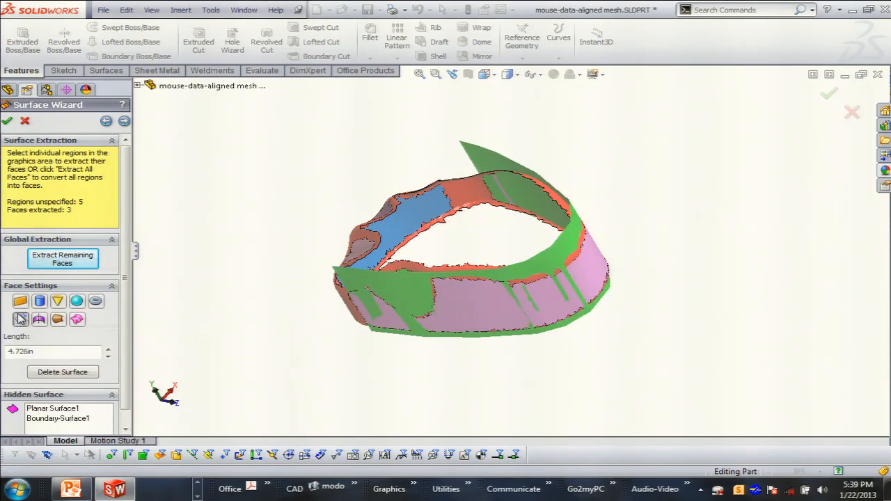
# Step: Hide the extruded surface that wraps around the mouse's side wall
pyautogui.moveTo(237, 268); pyautogui.dragTo(322, 286, button='middle')
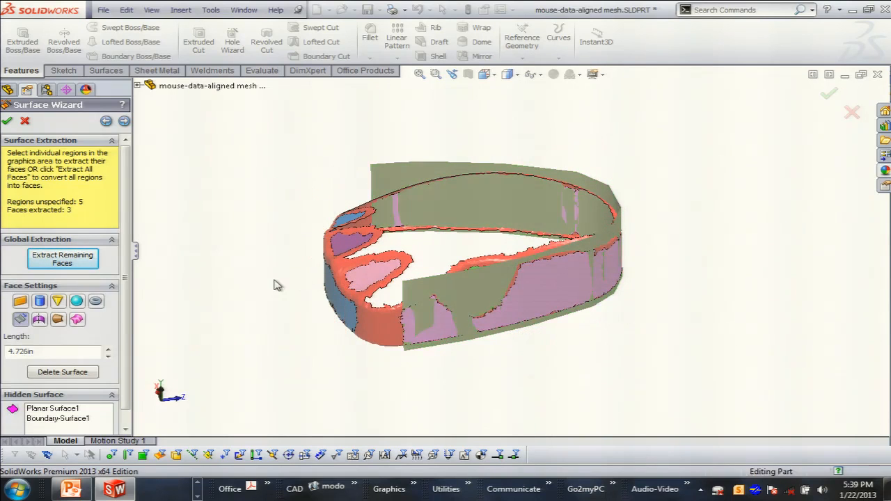
pyautogui.click(274, 317)
pyautogui.rightClick(393, 174)
pyautogui.rightClick(390, 174)
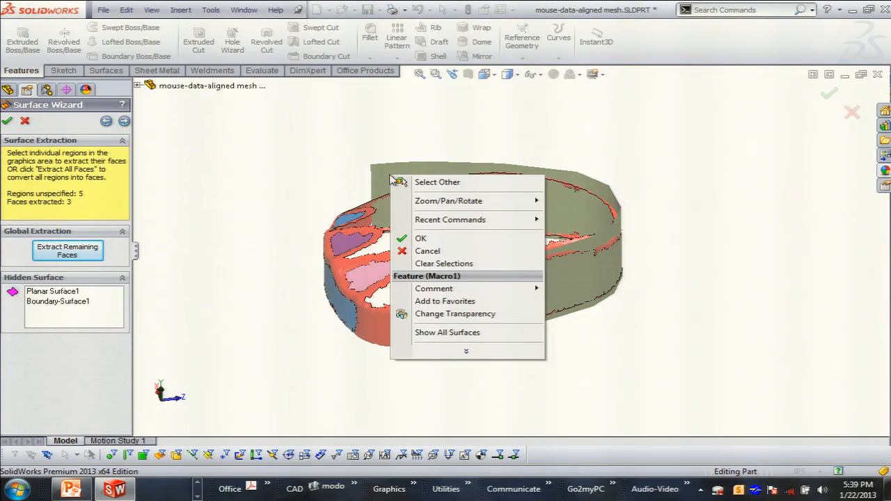
pyautogui.click(274, 175)
pyautogui.click(382, 168)
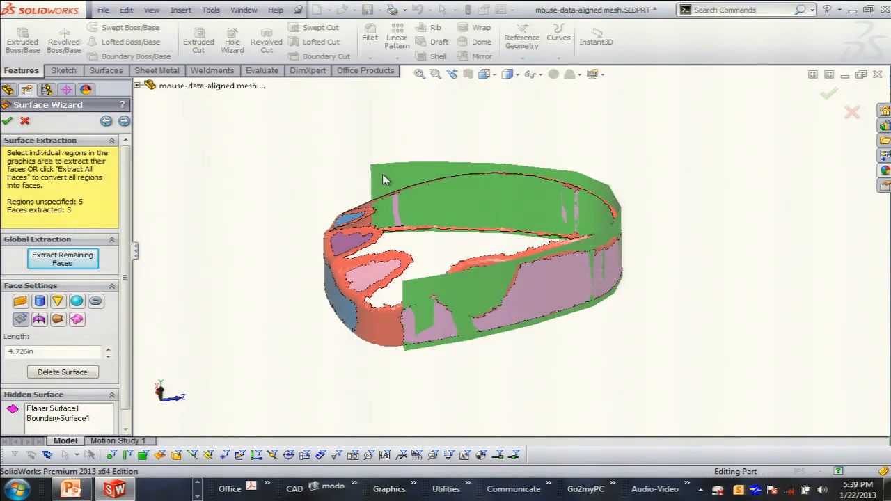
pyautogui.rightClick(382, 174)
pyautogui.click(414, 344)
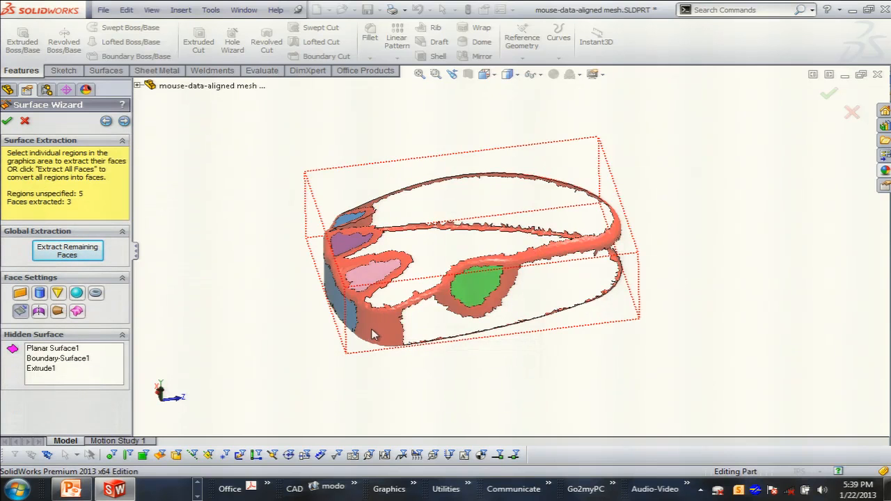
# Step: Try to fit a toroidal surface to the large blue front-wall region, and delete that surface
pyautogui.moveTo(374, 245); pyautogui.dragTo(350, 293, button='middle')
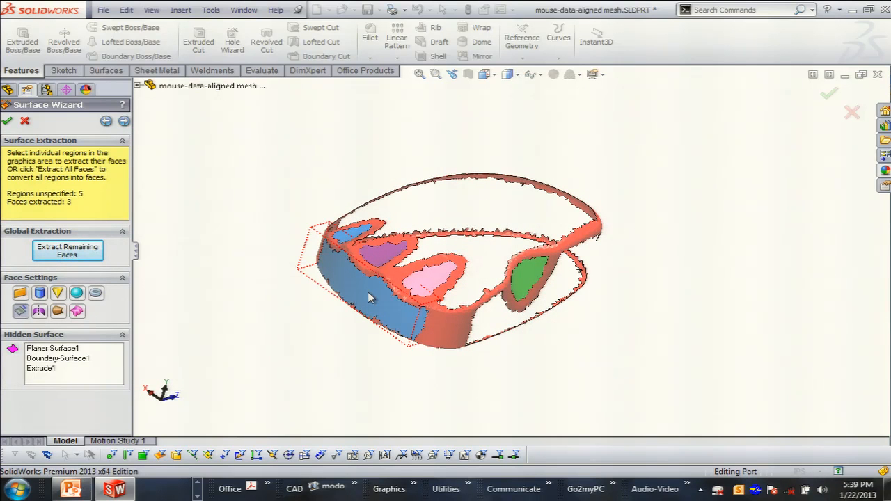
pyautogui.click(367, 294)
pyautogui.click(369, 298)
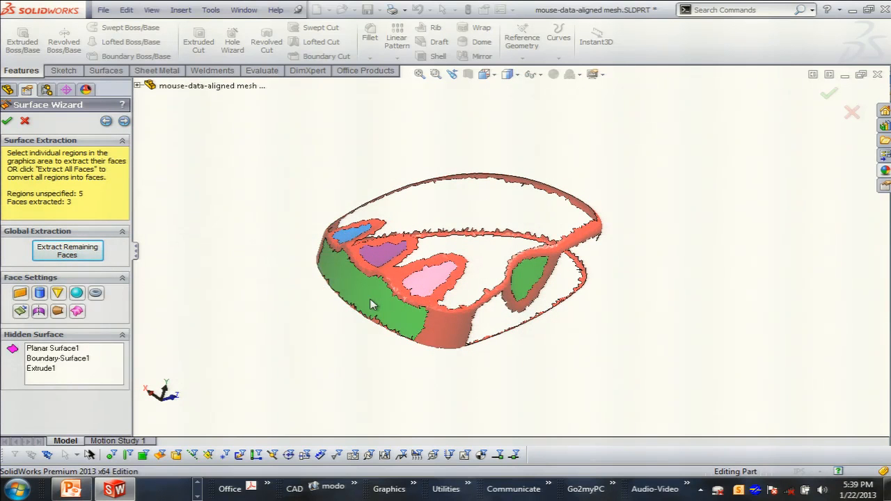
pyautogui.click(97, 295)
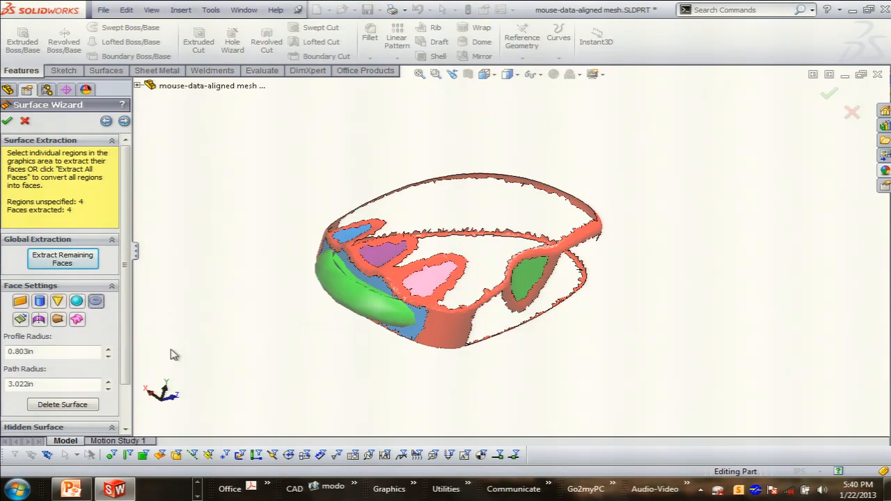
pyautogui.click(59, 406)
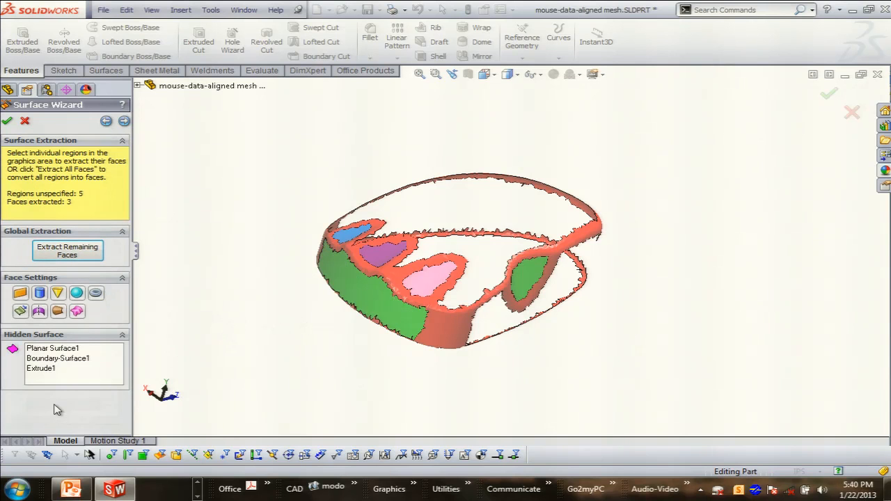
# Step: Extract the large blue front-wall region as an extruded surface, and hide the surface
pyautogui.click(21, 313)
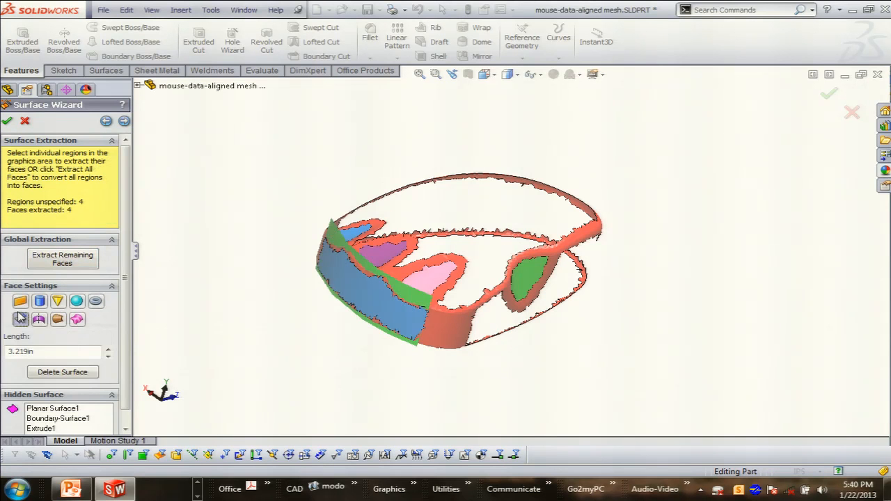
pyautogui.click(280, 271)
pyautogui.click(332, 240)
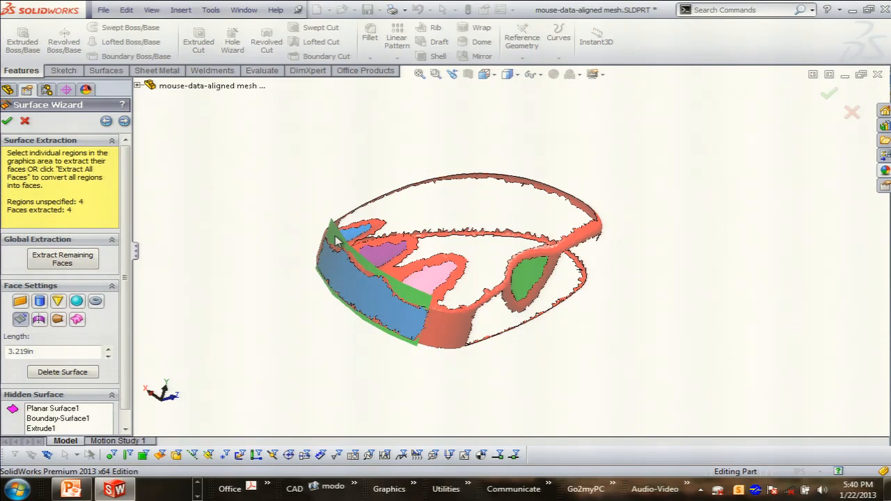
pyautogui.rightClick(335, 237)
pyautogui.click(370, 406)
# Step: Extract the green region on the mouse's side as a B-spline surface
pyautogui.moveTo(340, 377); pyautogui.dragTo(468, 276, button='middle')
pyautogui.scroll(-4, 467, 276)
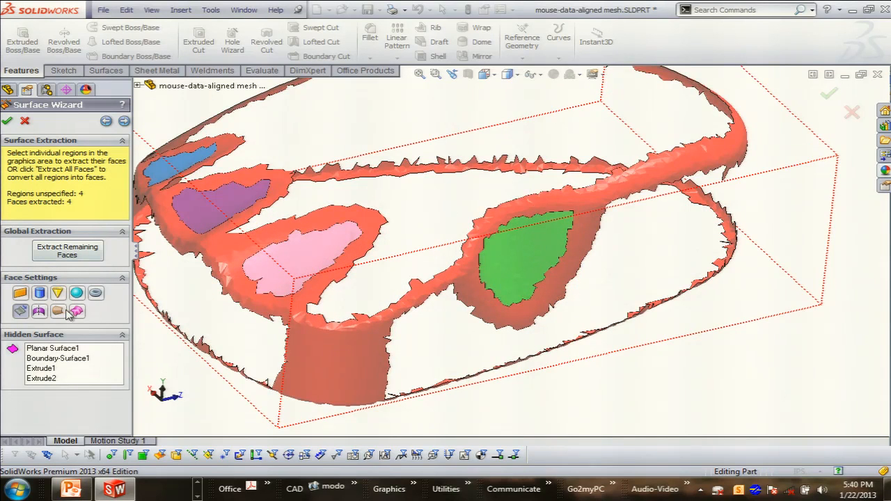
pyautogui.click(513, 269)
pyautogui.click(519, 264)
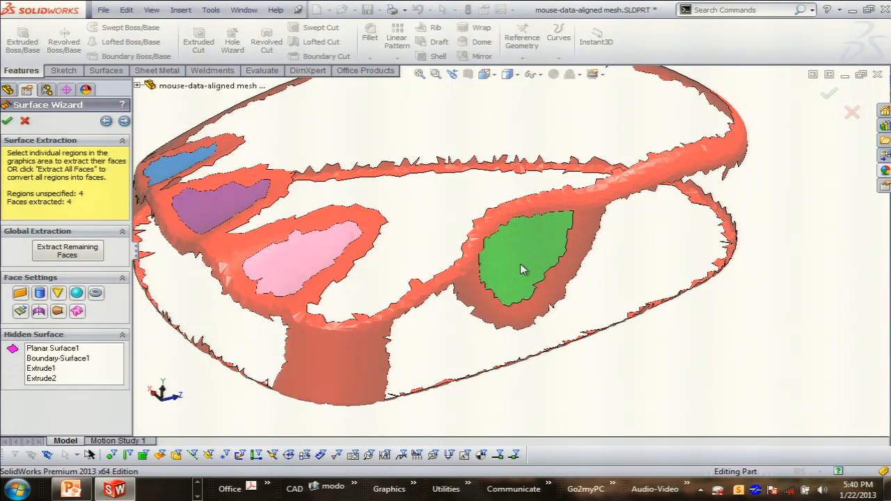
pyautogui.click(76, 311)
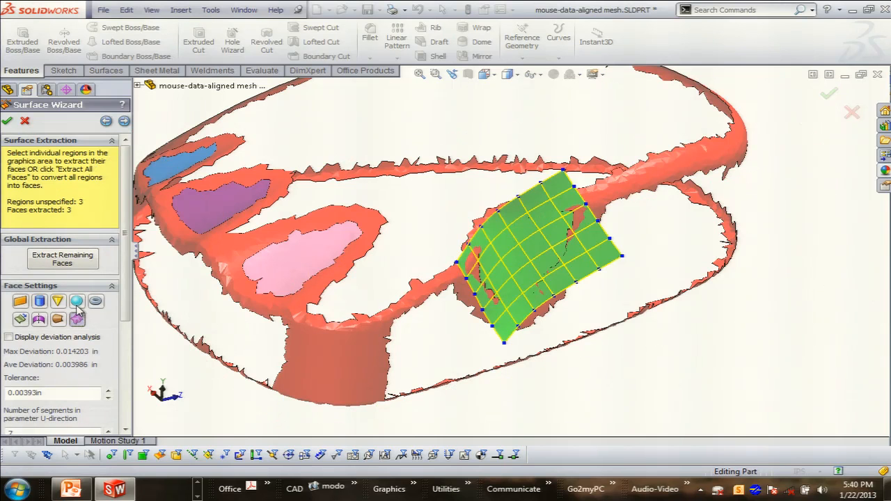
# Step: Set the green side region's surface to 4 segments in both the U-direction and the V-direction
pyautogui.scroll(-5, 123, 306)
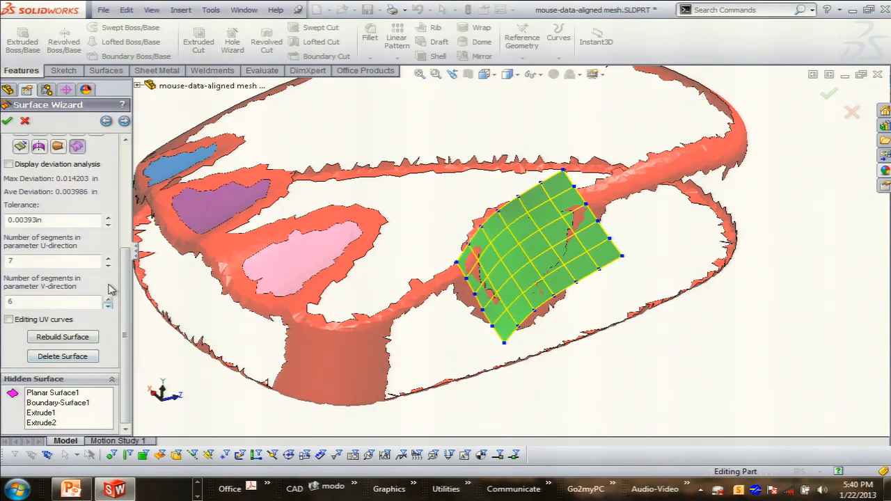
pyautogui.click(108, 264)
pyautogui.click(108, 264)
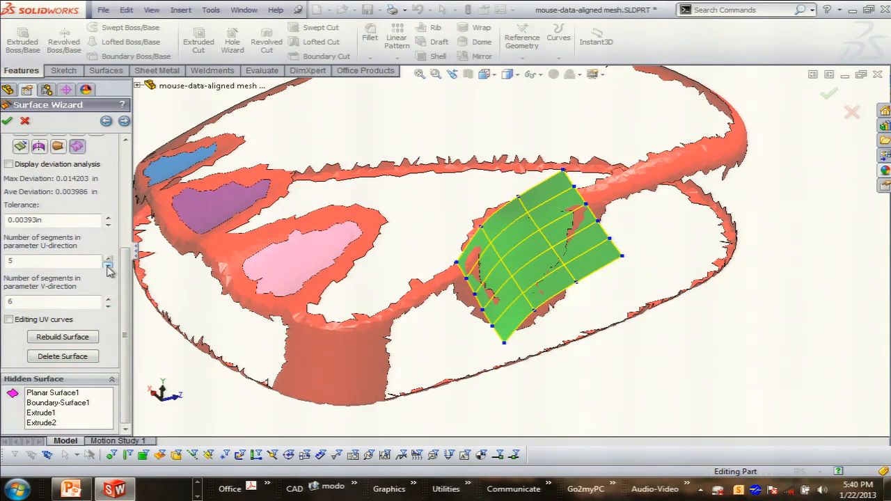
pyautogui.click(108, 306)
pyautogui.click(108, 306)
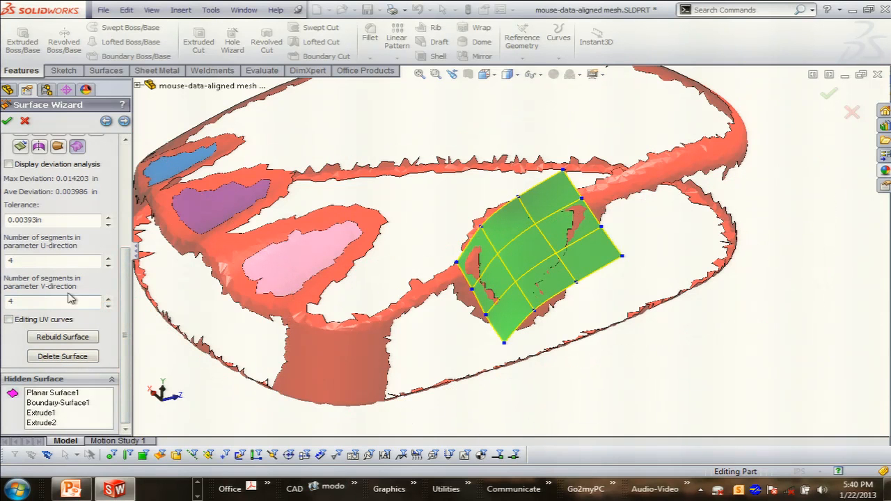
# Step: Hide the B-spline surface covering the green side region
pyautogui.click(519, 316)
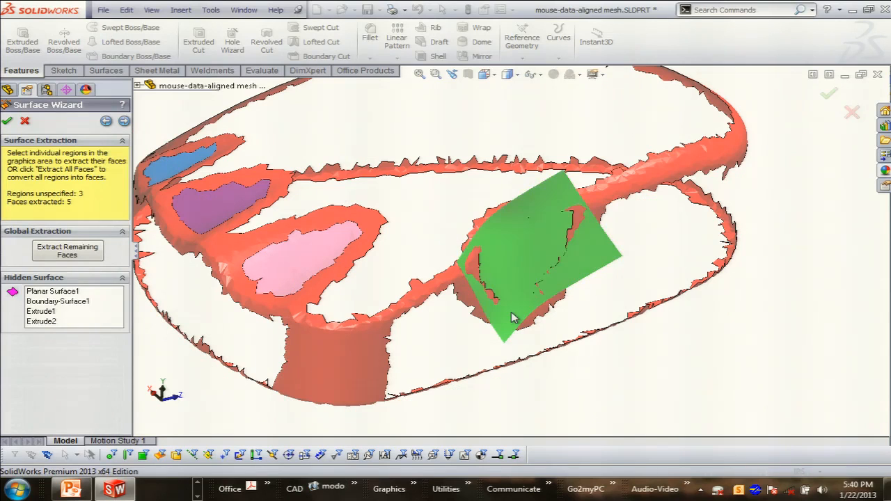
pyautogui.rightClick(513, 314)
pyautogui.click(543, 287)
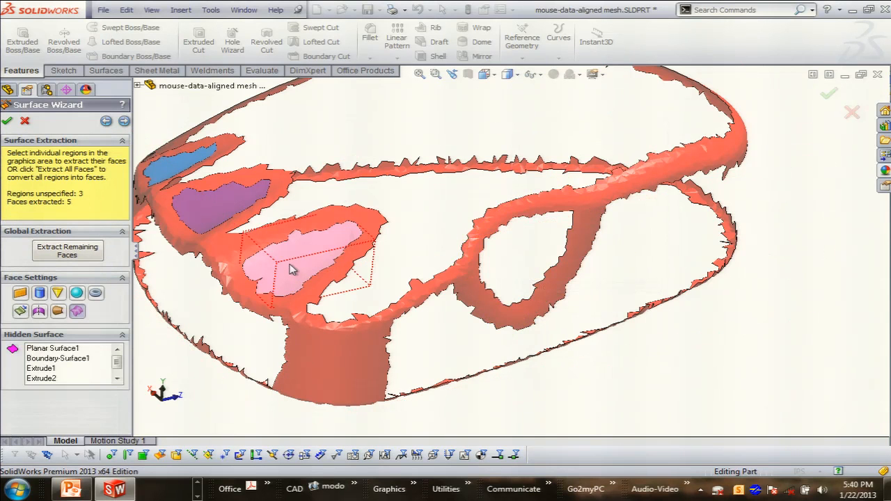
# Step: Extract the pink finger region as a B-spline surface, and hide the surface
pyautogui.click(294, 270)
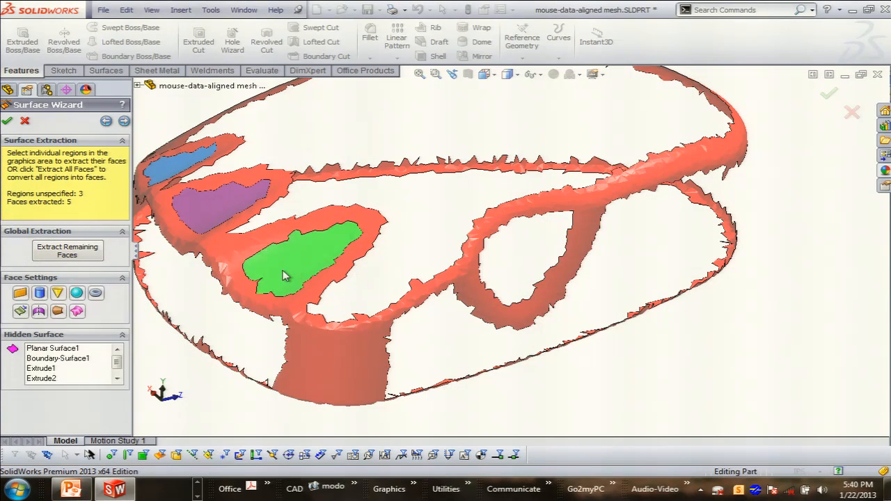
pyautogui.click(76, 313)
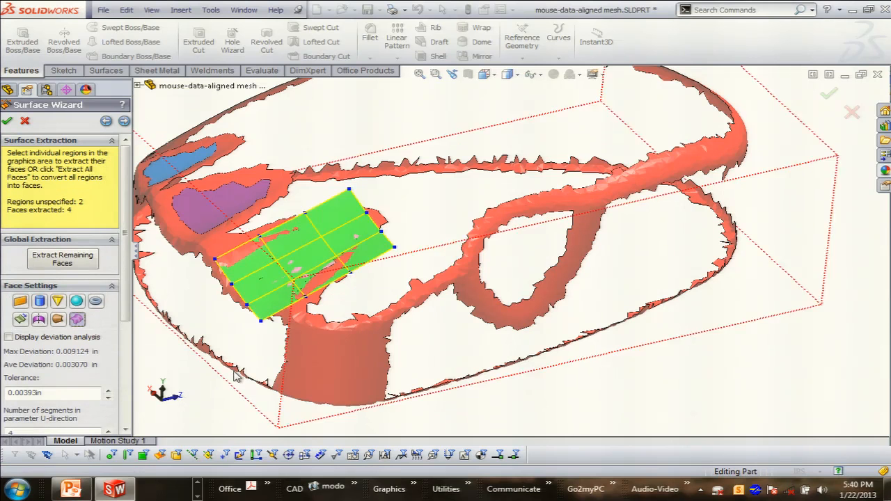
pyautogui.click(204, 400)
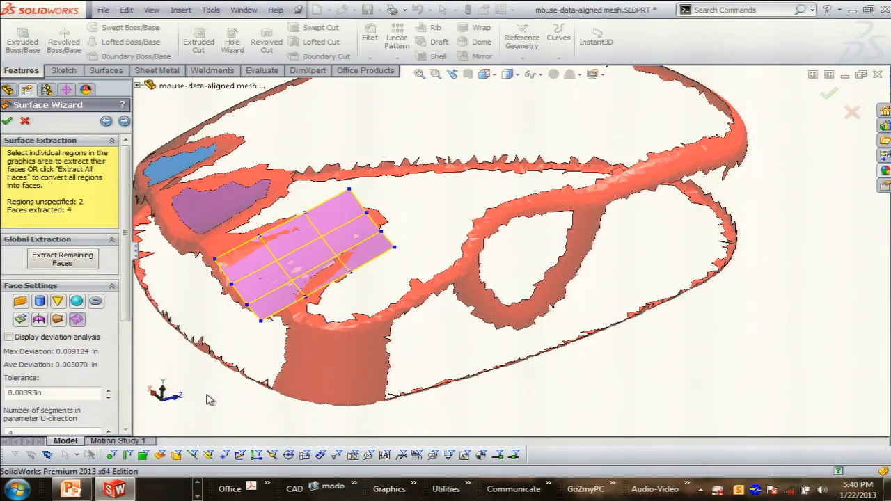
pyautogui.click(272, 297)
pyautogui.rightClick(274, 292)
pyautogui.click(302, 260)
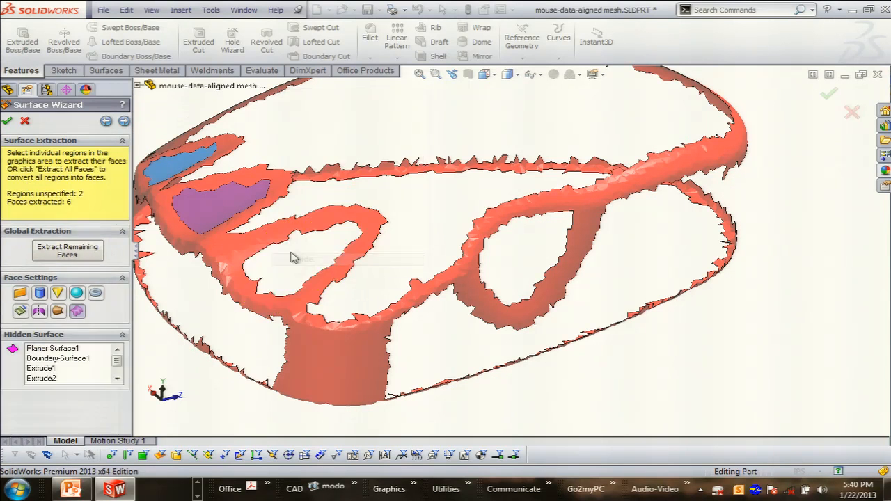
# Step: Extract the purple finger region as a B-spline surface
pyautogui.click(205, 221)
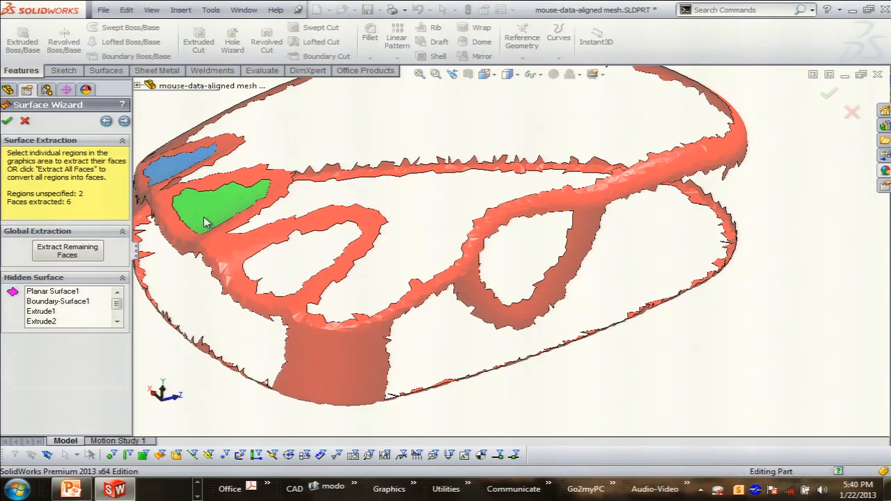
pyautogui.click(77, 311)
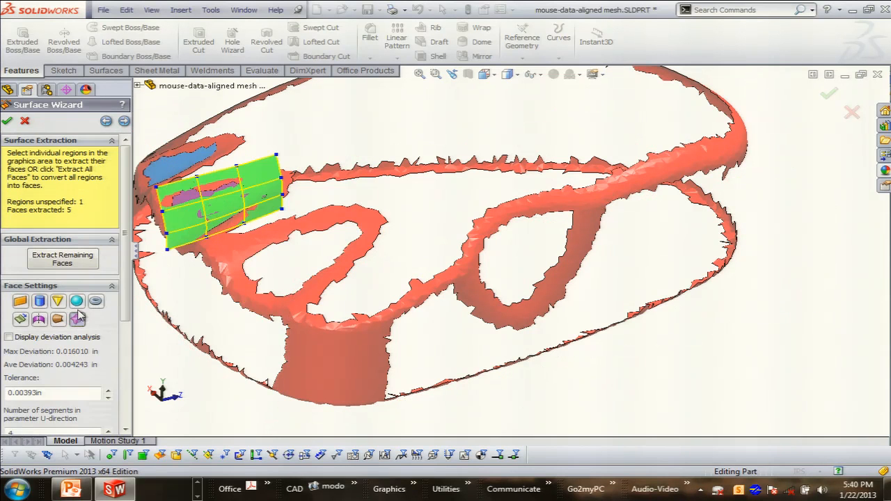
pyautogui.rightClick(160, 369)
# Step: Extract the small blue finger region as a B-spline surface, and advance the wizard to complete the model
pyautogui.click(175, 170)
pyautogui.click(76, 311)
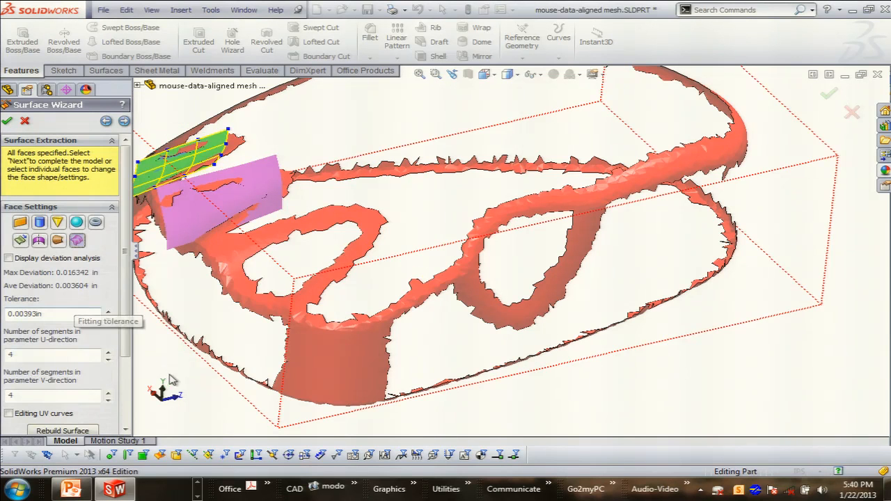
pyautogui.click(105, 120)
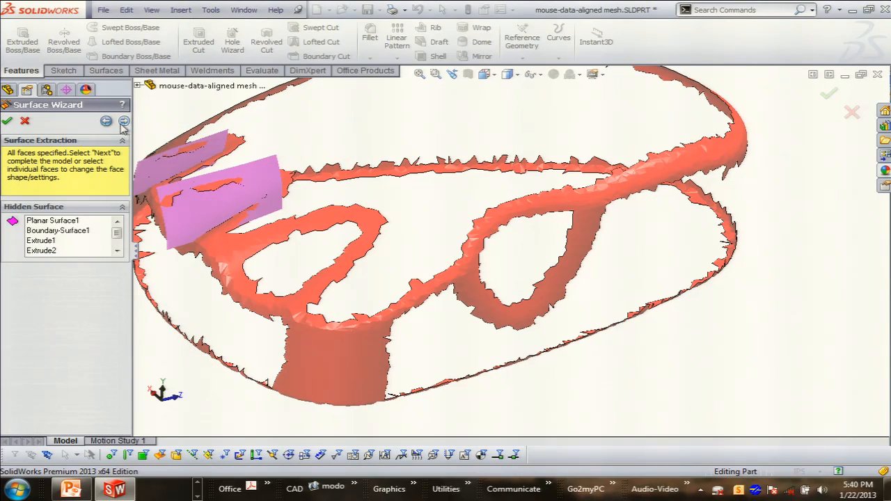
pyautogui.click(125, 121)
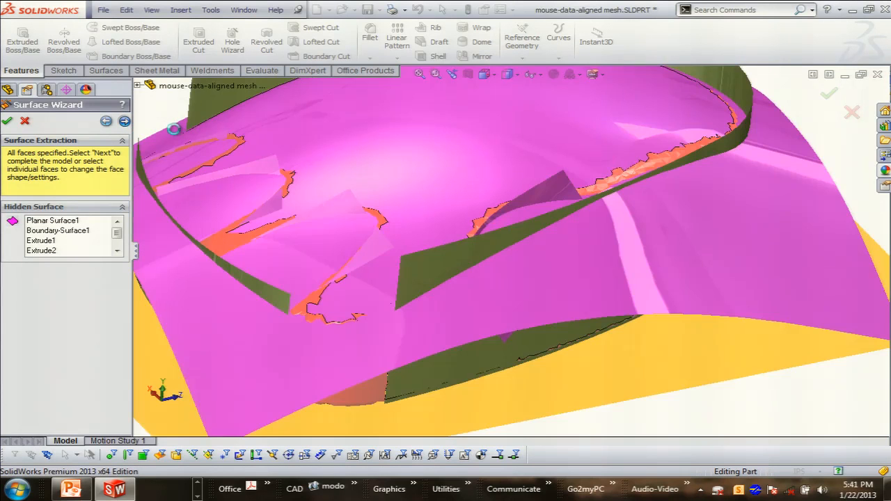
# Step: Fit the whole model in view and finish the Surface Wizard with all extracted surfaces kept
pyautogui.press('f')
pyautogui.moveTo(265, 225); pyautogui.dragTo(279, 146, button='middle')
pyautogui.click(8, 123)
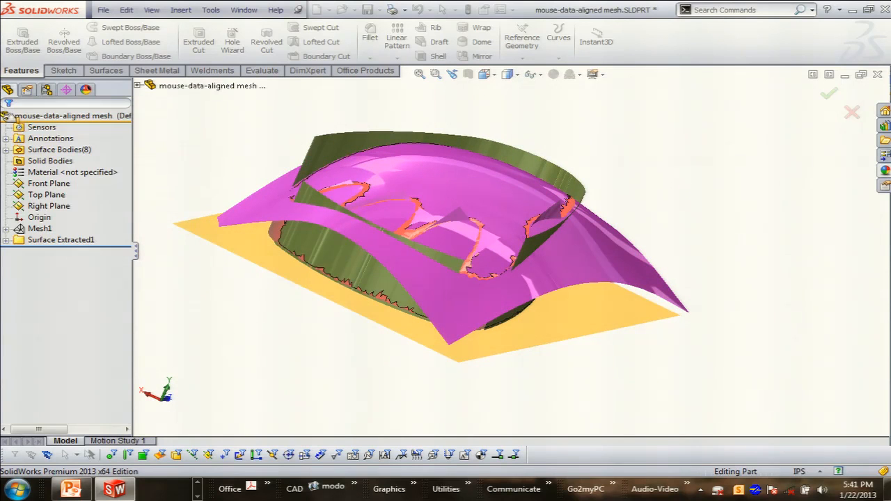
# Step: Extend the two open front edges of the olive wraparound side surface by 2.165 in, using the same surface type
pyautogui.moveTo(216, 154); pyautogui.dragTo(188, 195, button='middle')
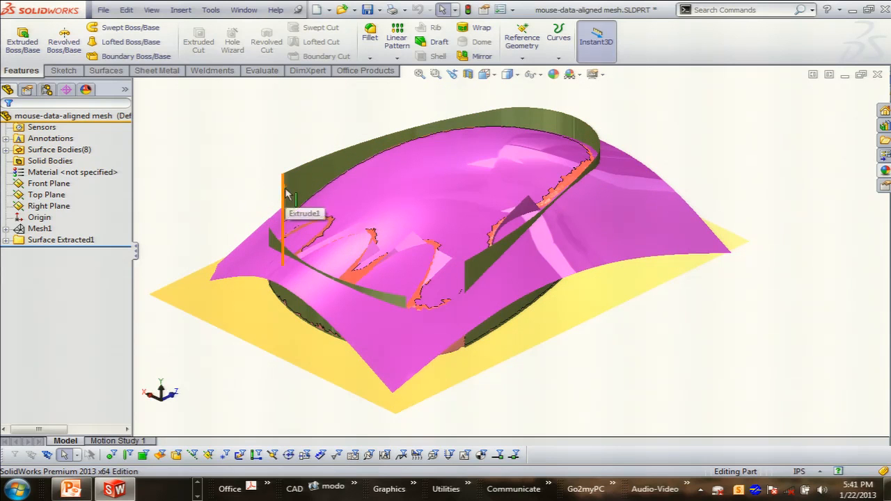
pyautogui.click(105, 72)
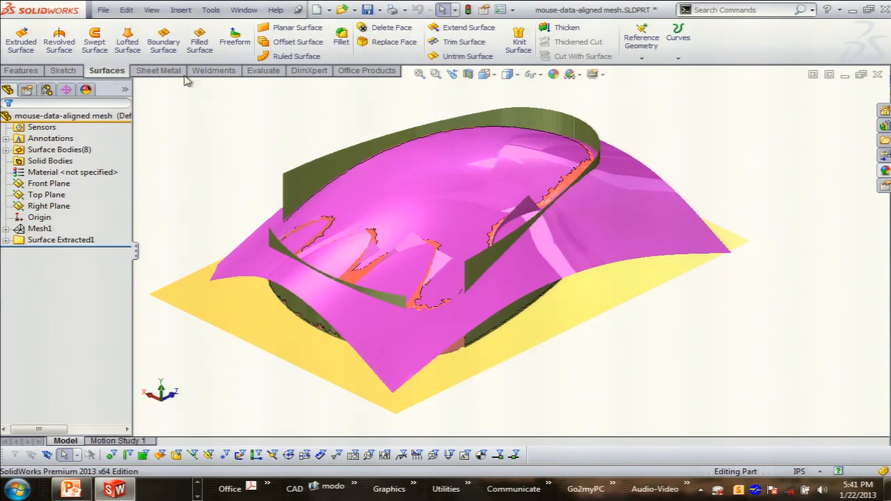
pyautogui.click(438, 28)
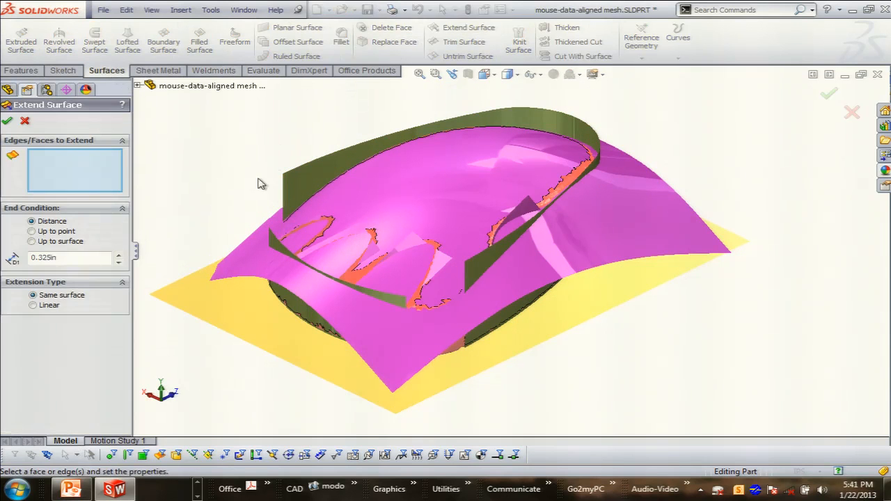
pyautogui.click(291, 197)
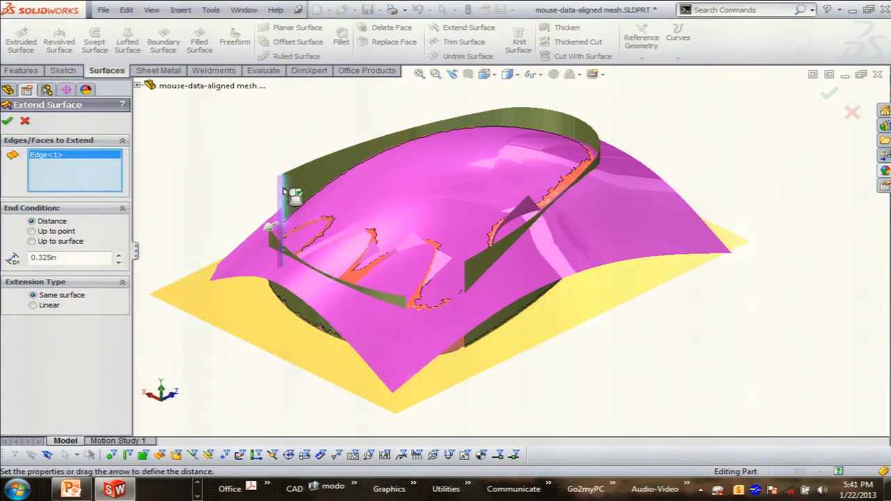
pyautogui.click(465, 283)
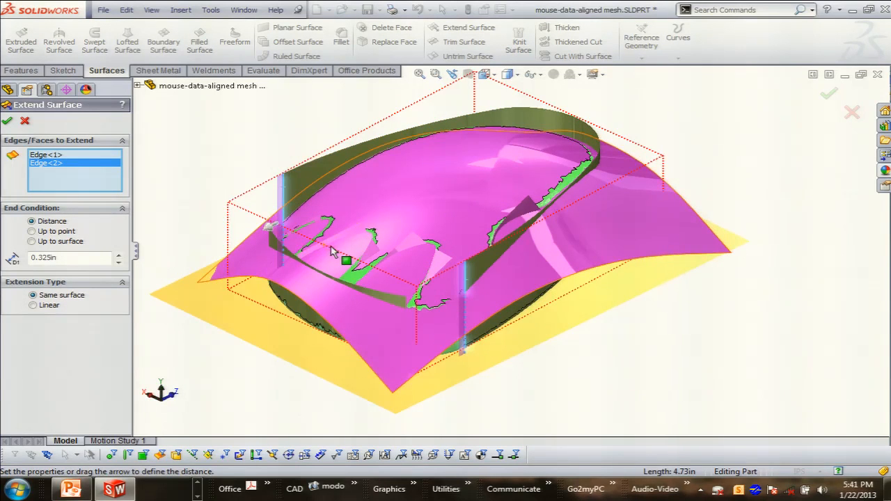
pyautogui.moveTo(268, 226); pyautogui.dragTo(253, 245)
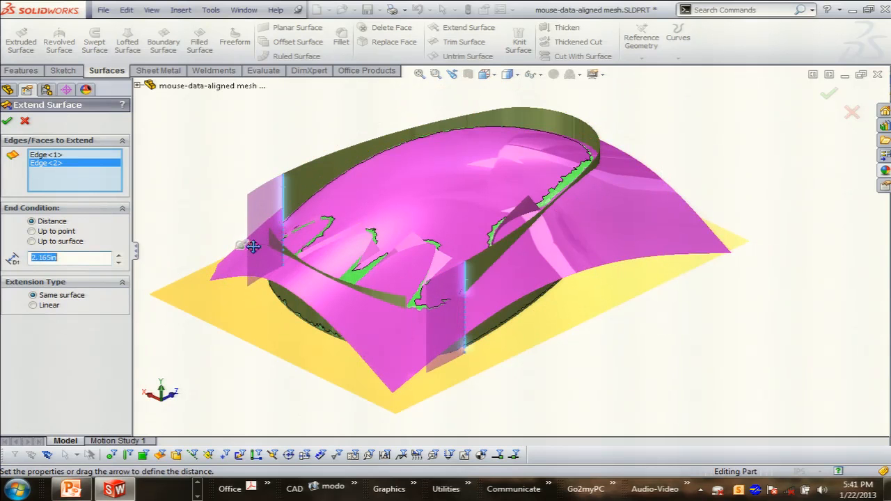
pyautogui.click(8, 122)
# Step: Extend the front wall surface on all sides by 2.165 in, using the same surface type
pyautogui.moveTo(236, 244); pyautogui.dragTo(301, 243, button='middle')
pyautogui.click(301, 244)
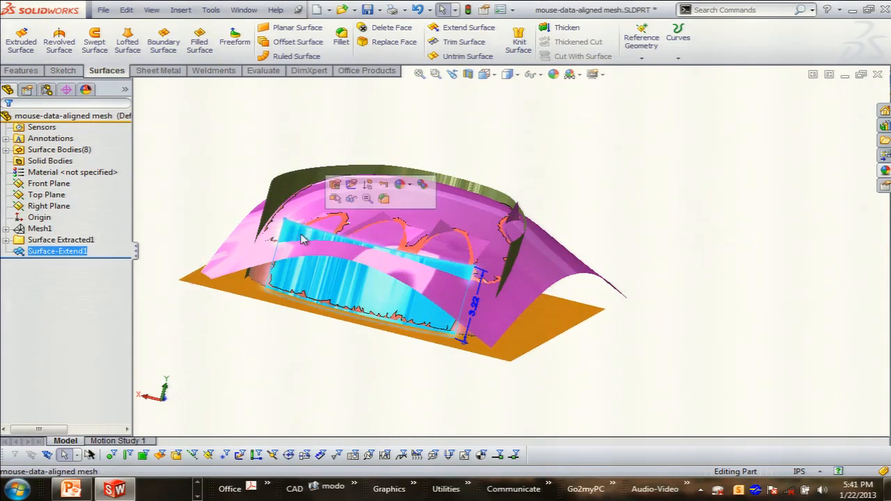
pyautogui.click(463, 28)
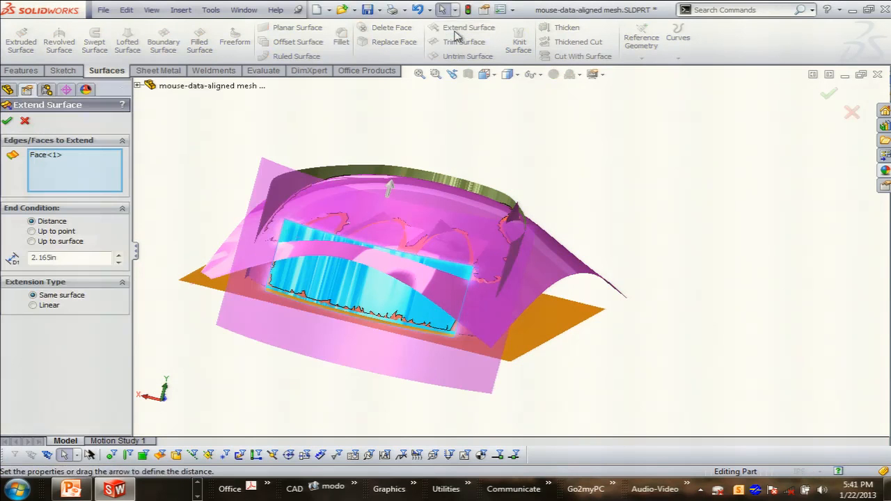
pyautogui.click(9, 122)
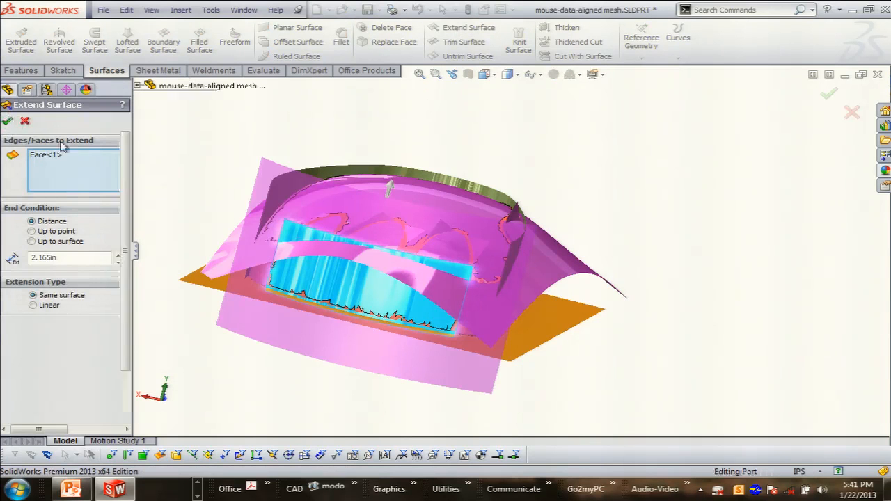
# Step: Intersect the top boundary surface, both extended wall surfaces and the planar base surface to create the enclosed solid body
pyautogui.moveTo(330, 191); pyautogui.dragTo(256, 312, button='middle')
pyautogui.scroll(2, 257, 312)
pyautogui.moveTo(276, 201); pyautogui.dragTo(256, 173, button='middle')
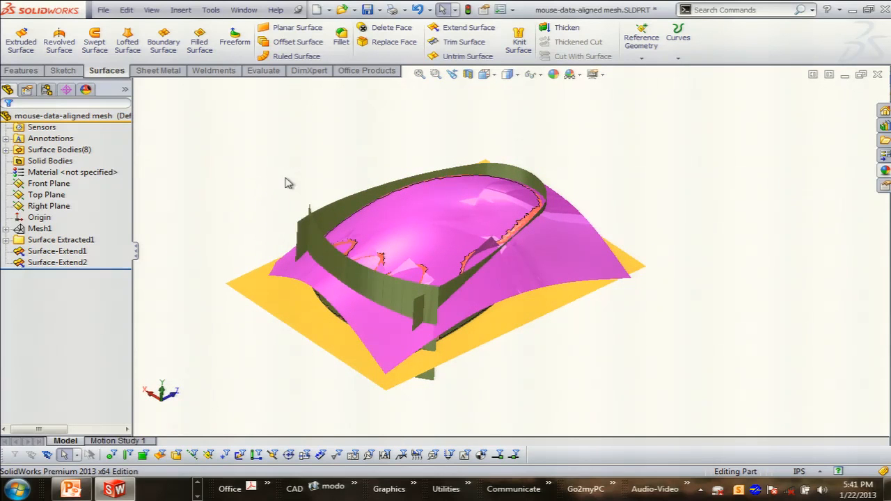
pyautogui.click(181, 10)
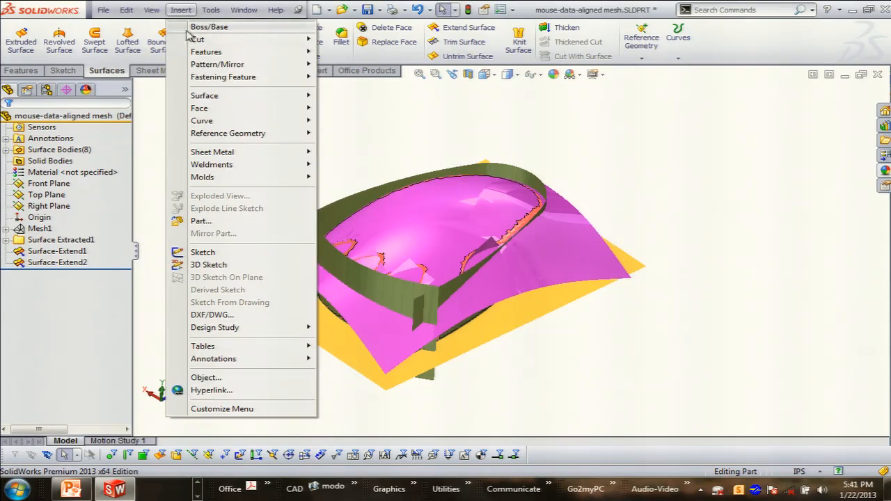
pyautogui.moveTo(216, 52)
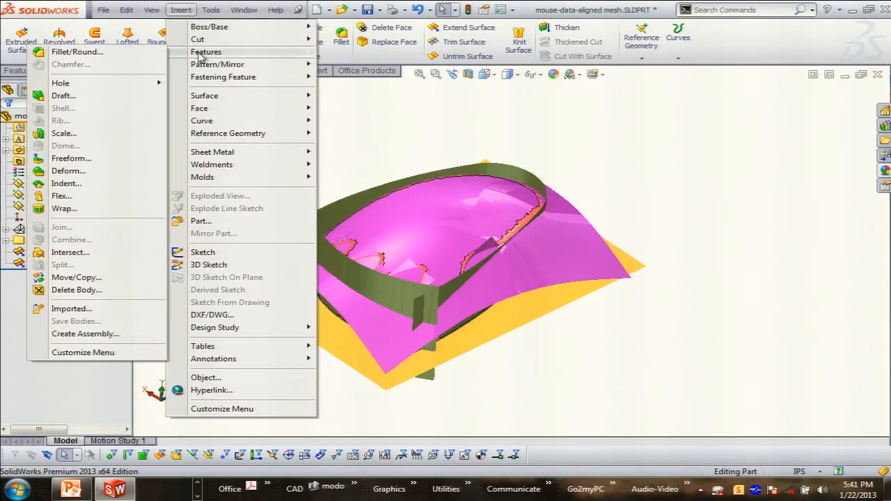
pyautogui.click(64, 253)
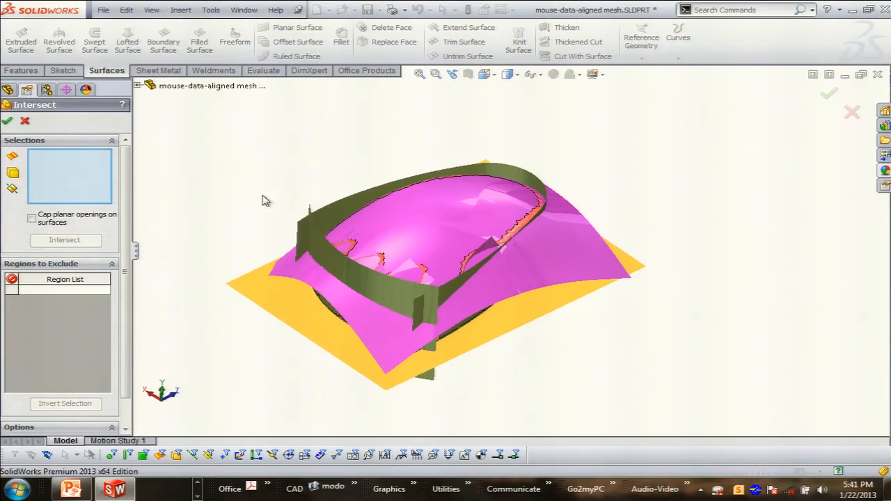
pyautogui.click(410, 234)
pyautogui.click(394, 291)
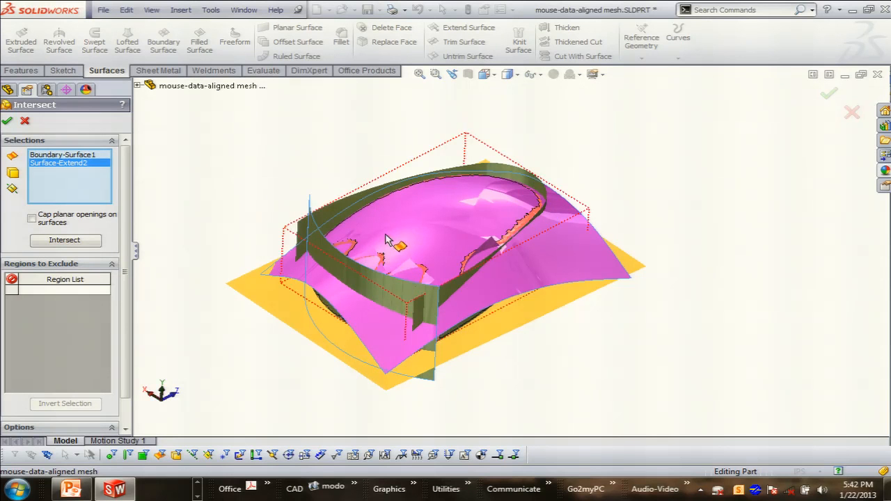
pyautogui.click(332, 218)
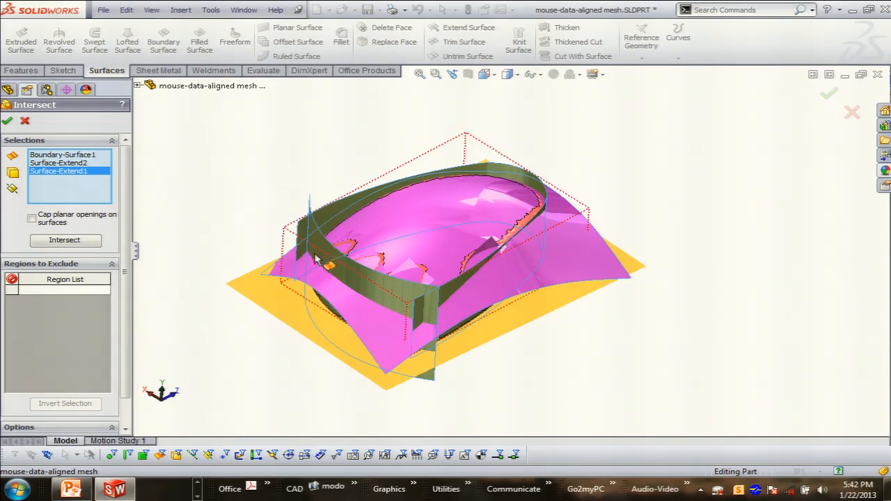
pyautogui.click(292, 316)
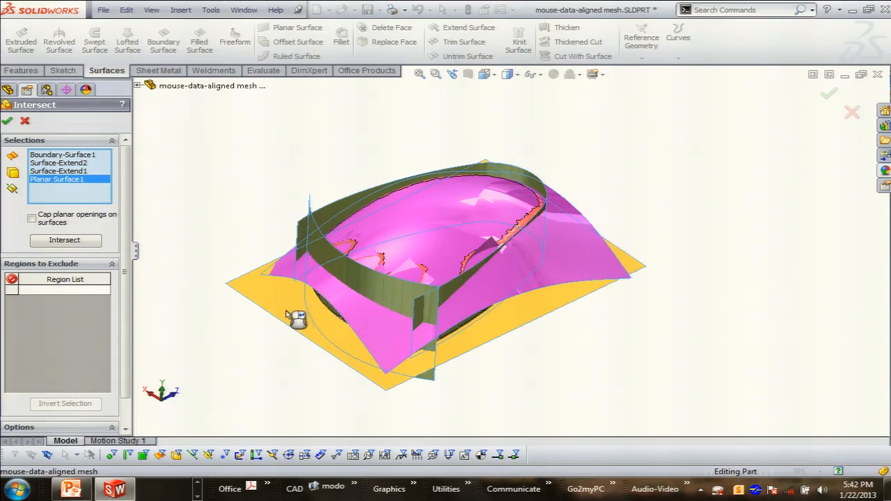
pyautogui.moveTo(286, 317); pyautogui.dragTo(262, 287, button='middle')
pyautogui.click(79, 241)
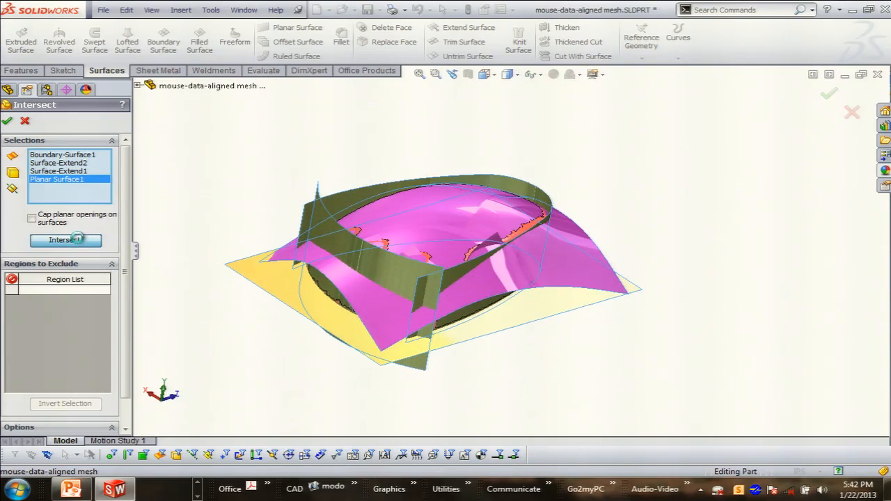
pyautogui.click(7, 121)
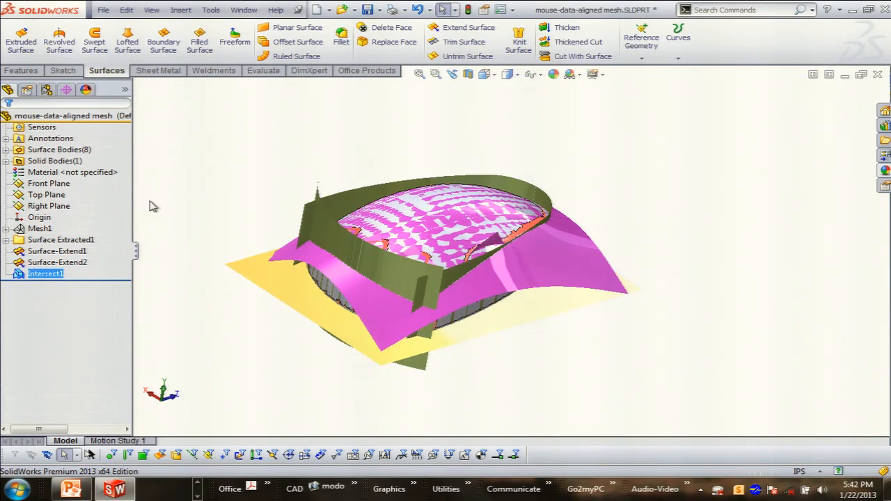
# Step: Edit the Intersect feature to consume the input surfaces
pyautogui.rightClick(52, 276)
pyautogui.click(60, 252)
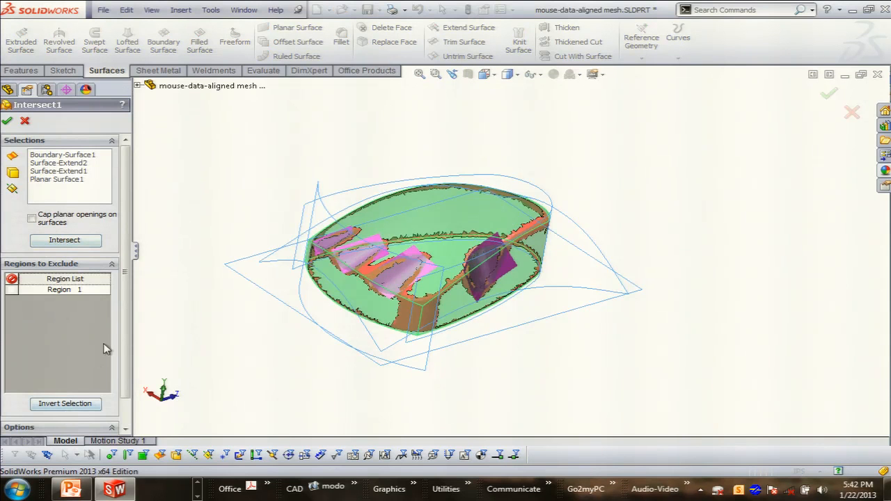
pyautogui.scroll(-2, 130, 339)
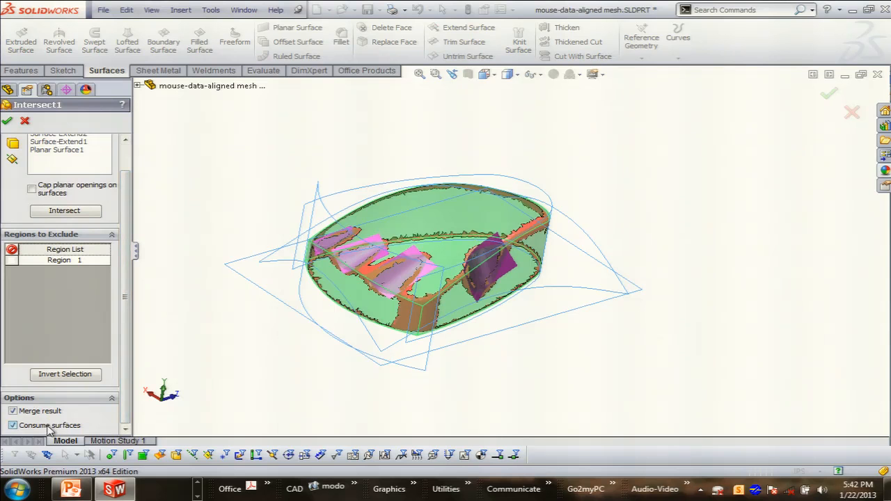
pyautogui.click(7, 123)
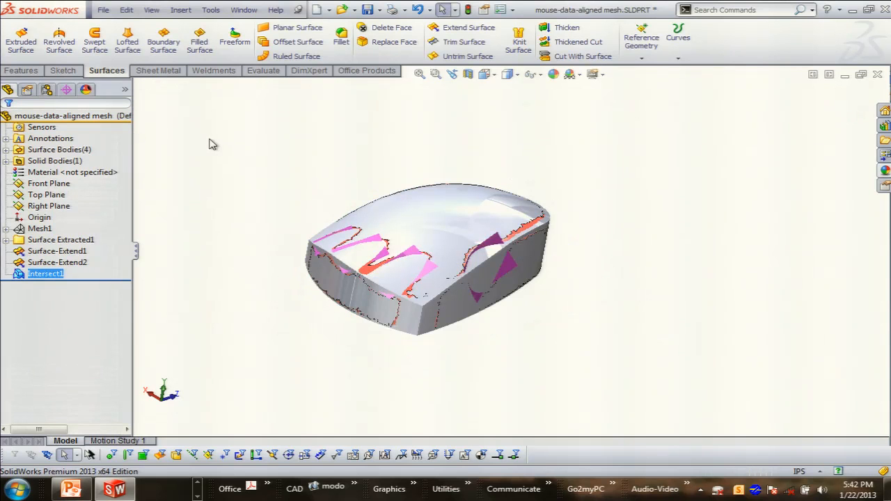
# Step: Fillet the two vertical front corner edges of the mouse body with a constant radius of 2 in
pyautogui.scroll(-8, 420, 242)
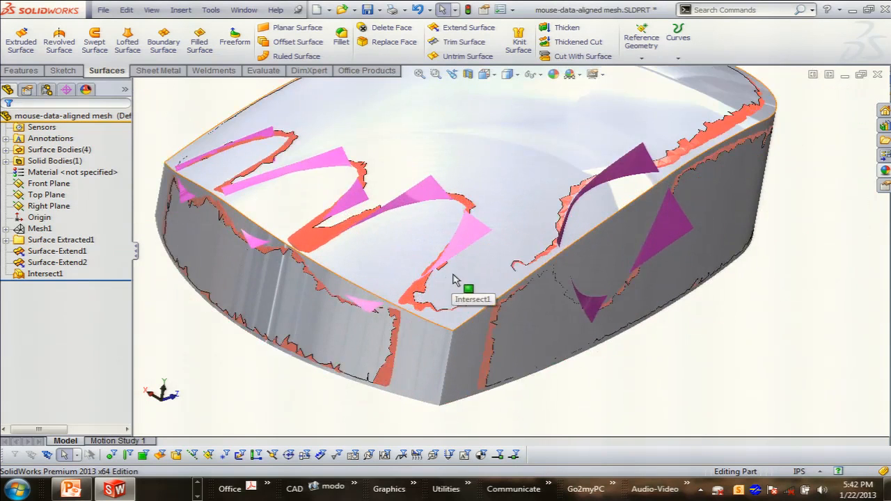
pyautogui.click(452, 372)
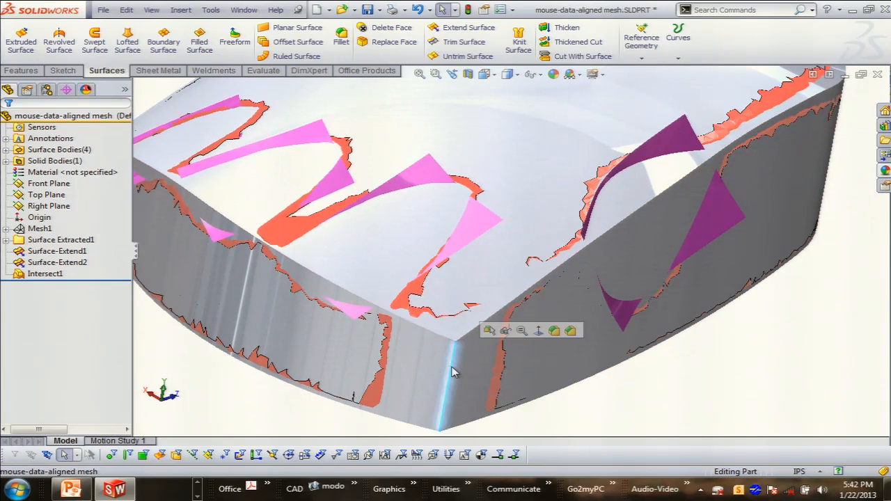
pyautogui.click(569, 331)
pyautogui.scroll(2, 501, 334)
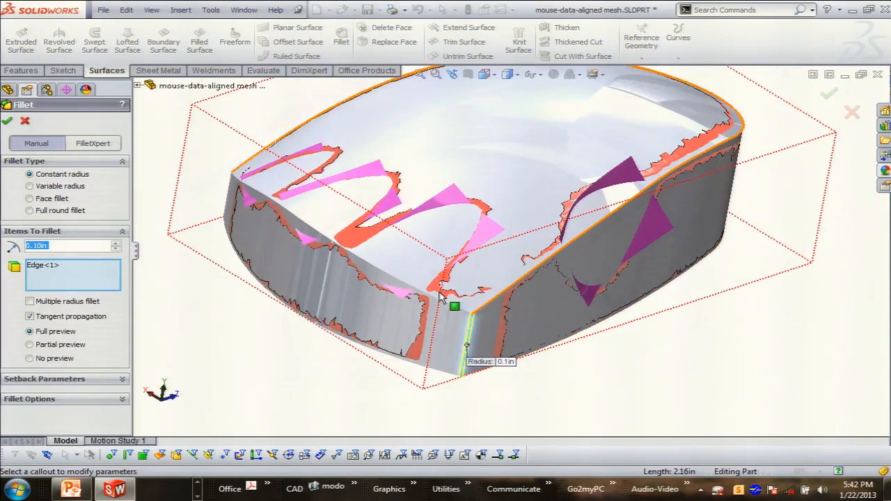
pyautogui.click(230, 197)
pyautogui.click(115, 242)
pyautogui.click(114, 243)
pyautogui.click(115, 242)
pyautogui.click(114, 242)
pyautogui.click(114, 242)
pyautogui.click(114, 242)
pyautogui.click(114, 242)
pyautogui.write('2')
pyautogui.press('Return')
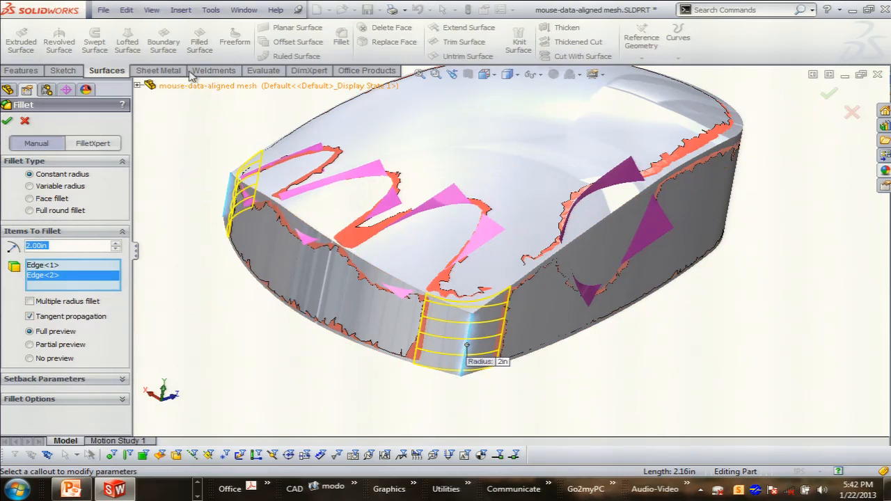
pyautogui.click(7, 123)
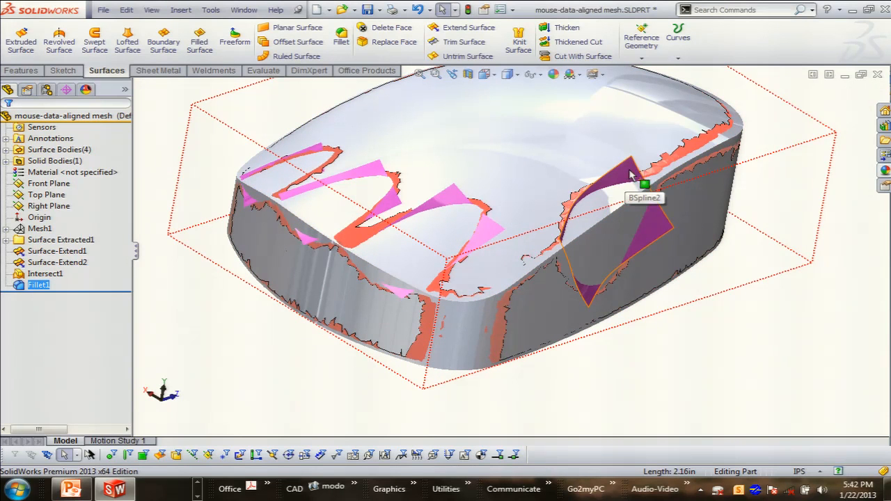
# Step: Extend the B-spline surface of the thumb region on the mouse's side by 0.25 in, using the same surface type
pyautogui.click(653, 230)
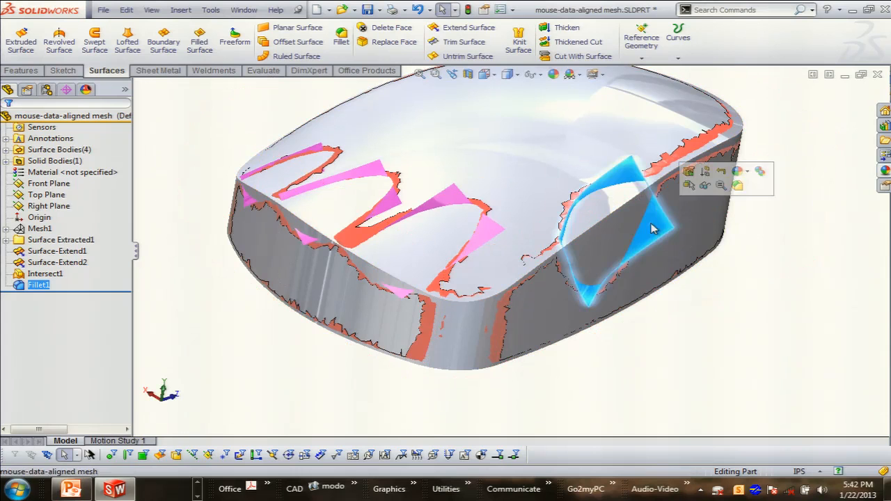
pyautogui.click(462, 28)
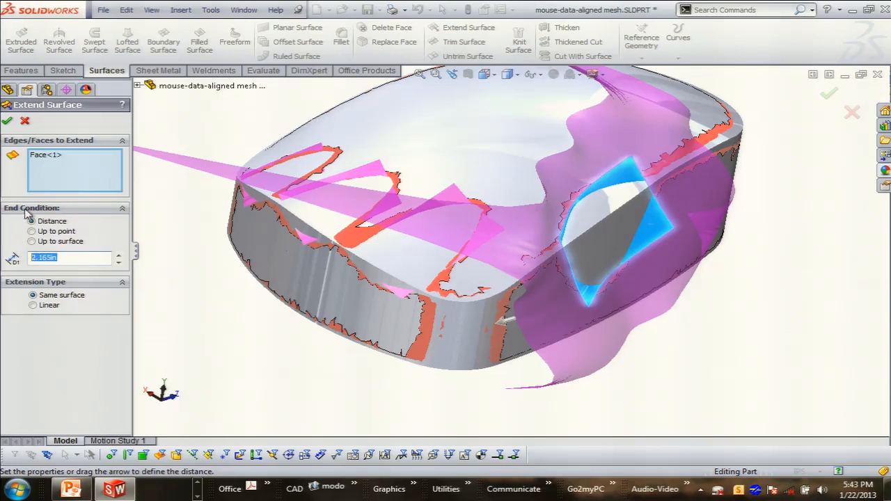
pyautogui.press('Return')
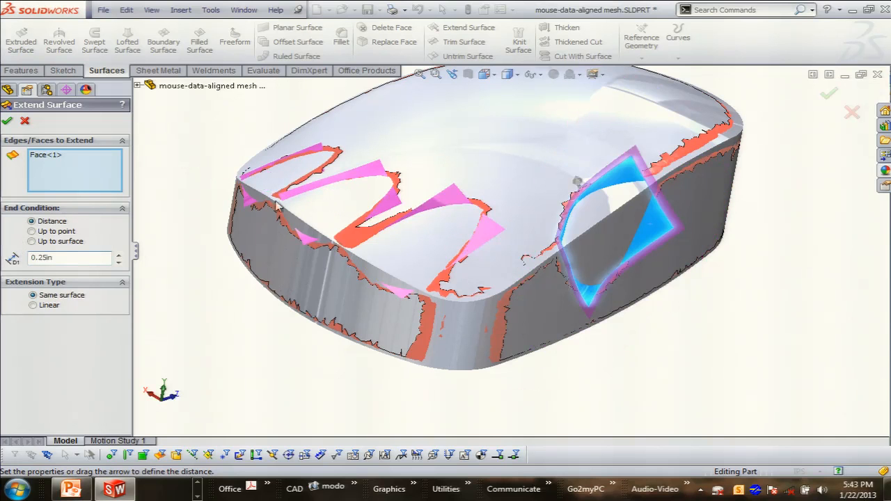
pyautogui.scroll(-5, 595, 223)
pyautogui.moveTo(564, 226); pyautogui.dragTo(632, 243, button='middle')
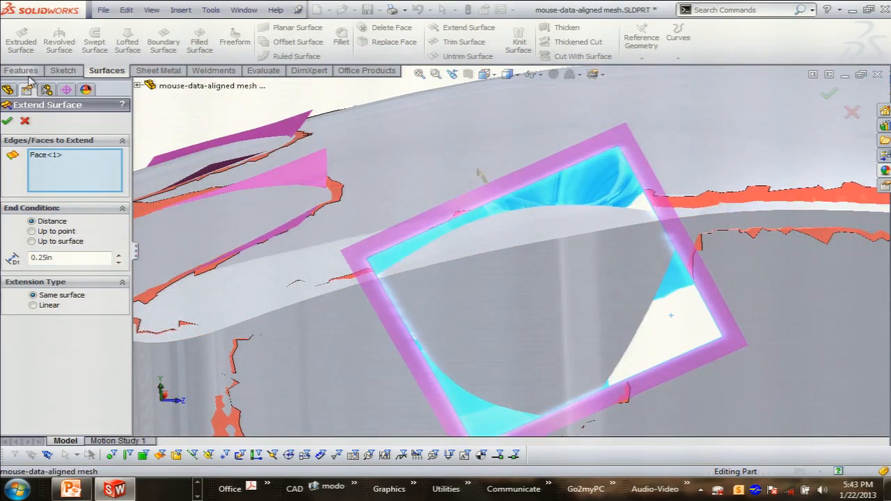
pyautogui.click(10, 121)
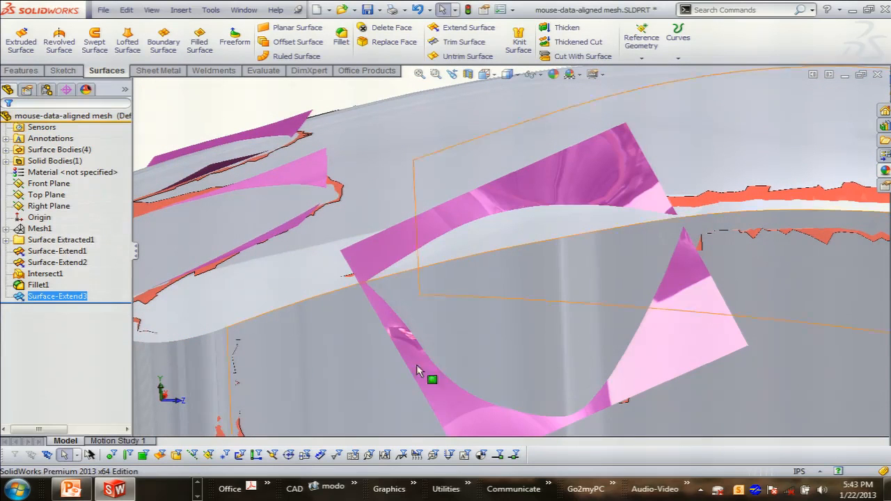
# Step: Hide the extended thumb-region surface
pyautogui.click(615, 177)
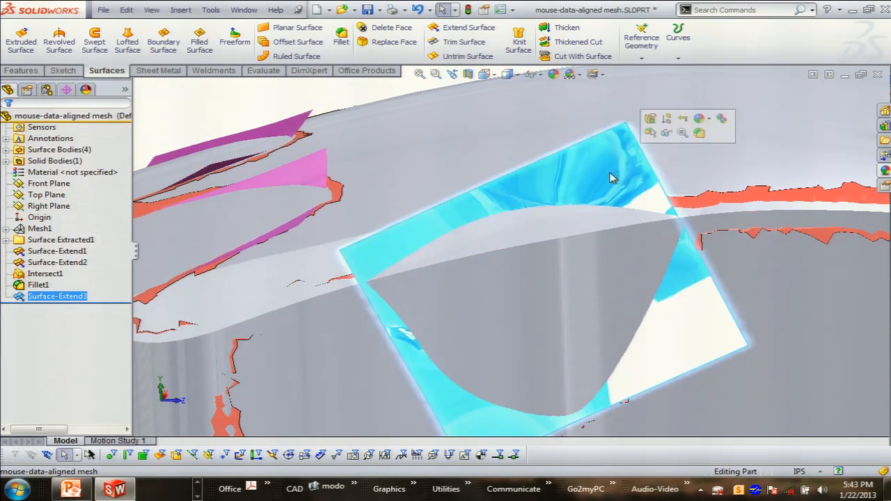
pyautogui.click(41, 297)
pyautogui.rightClick(41, 299)
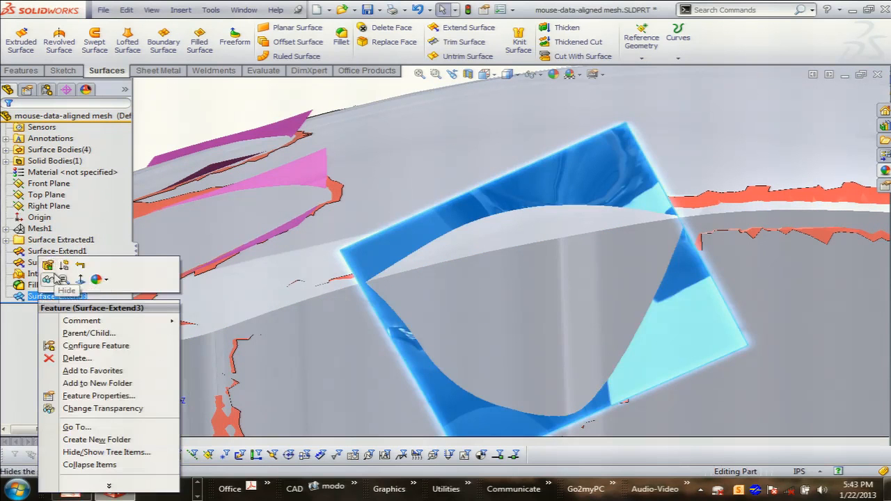
pyautogui.click(57, 279)
pyautogui.click(56, 298)
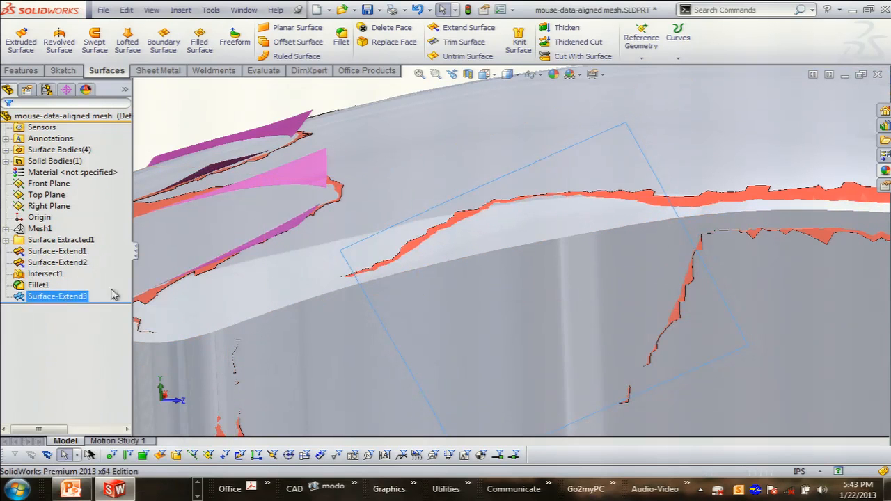
# Step: Show the extended thumb-region surface on the mouse's side again
pyautogui.press('z')
pyautogui.rightClick(65, 299)
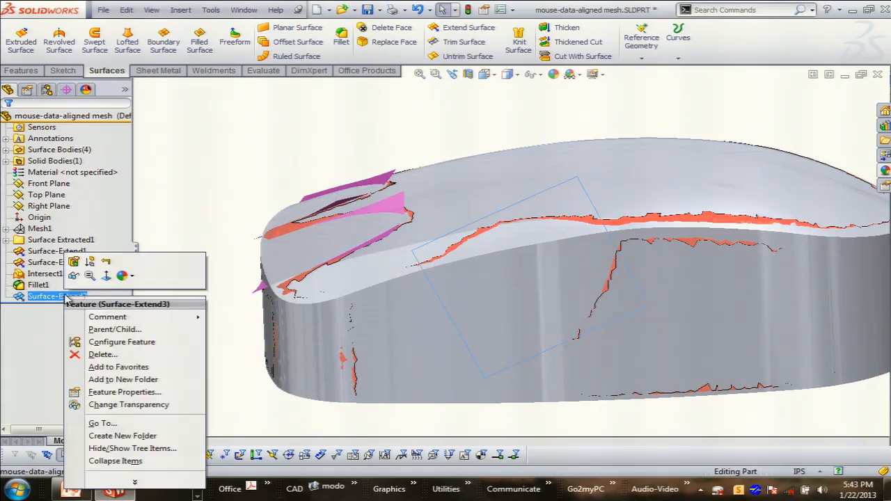
pyautogui.click(73, 277)
pyautogui.click(177, 256)
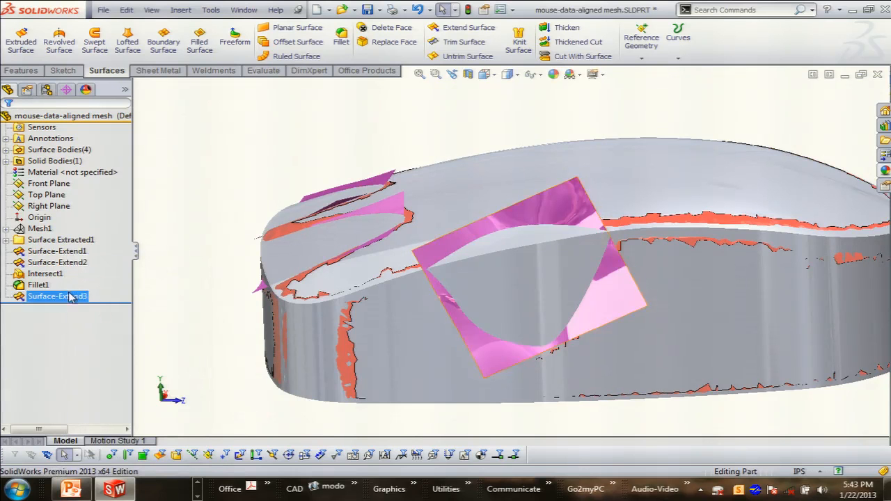
# Step: Edit the thumb-region surface extension and set its distance to 0.4 in
pyautogui.click(70, 297)
pyautogui.rightClick(70, 295)
pyautogui.click(82, 263)
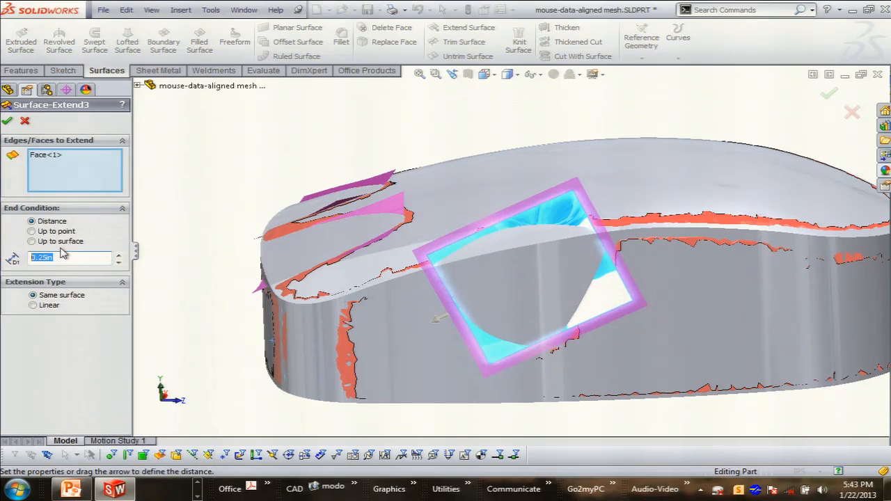
pyautogui.write('.4')
pyautogui.press('Return')
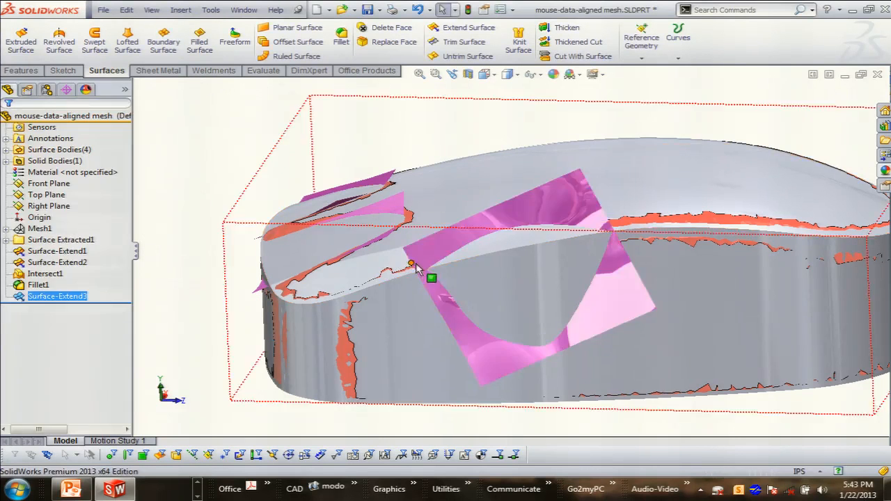
pyautogui.moveTo(493, 275); pyautogui.dragTo(569, 321, button='middle')
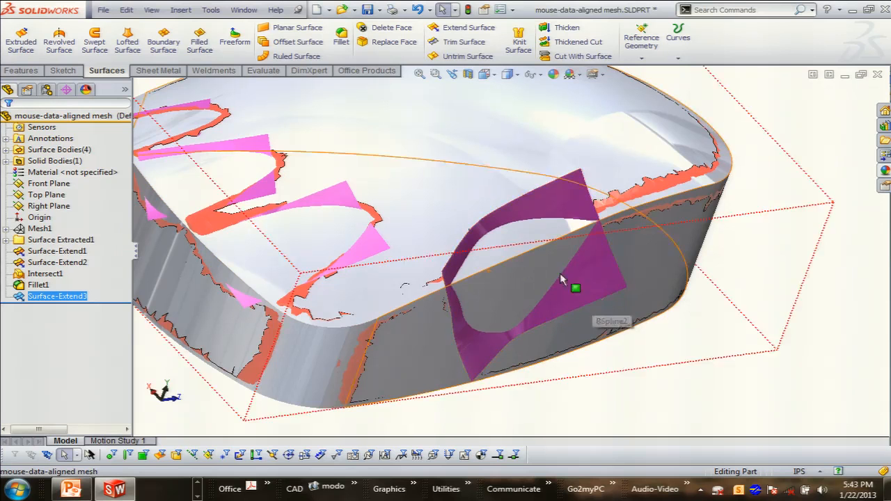
# Step: Look through the Surface Extracted1 features, highlighting the boundary surface and the BSpline surfaces to match them with the model
pyautogui.click(595, 273)
pyautogui.click(59, 240)
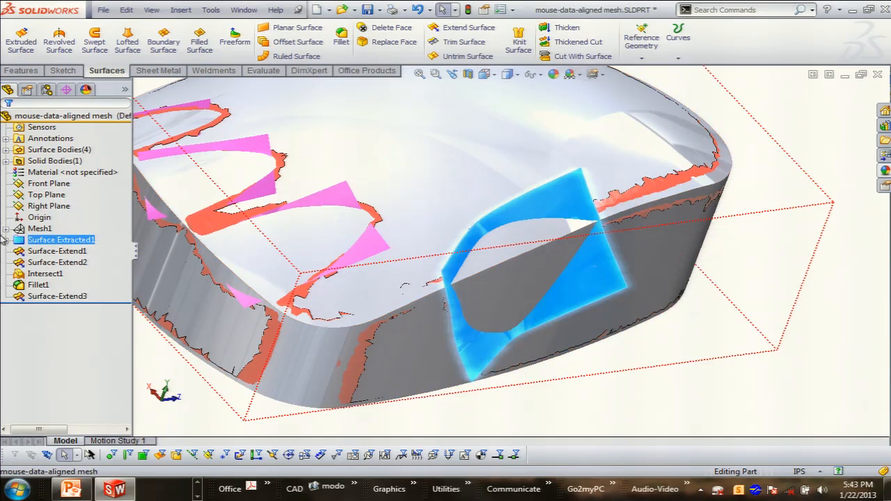
pyautogui.click(6, 239)
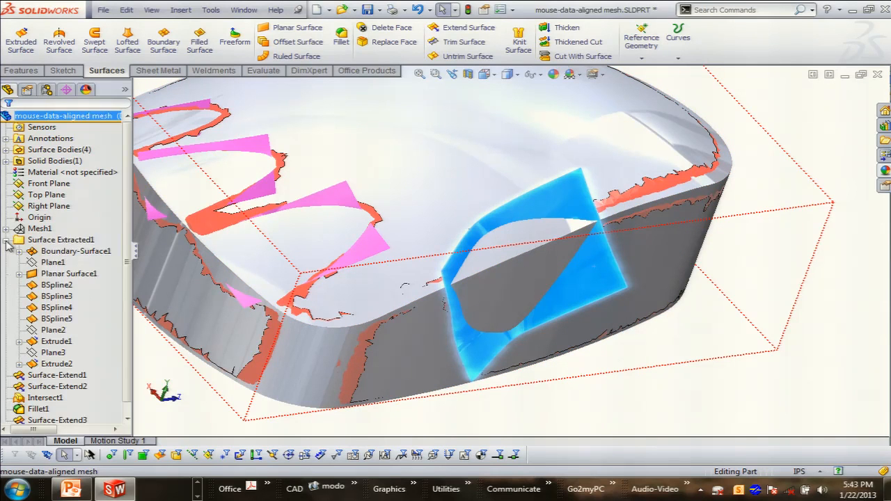
pyautogui.click(66, 251)
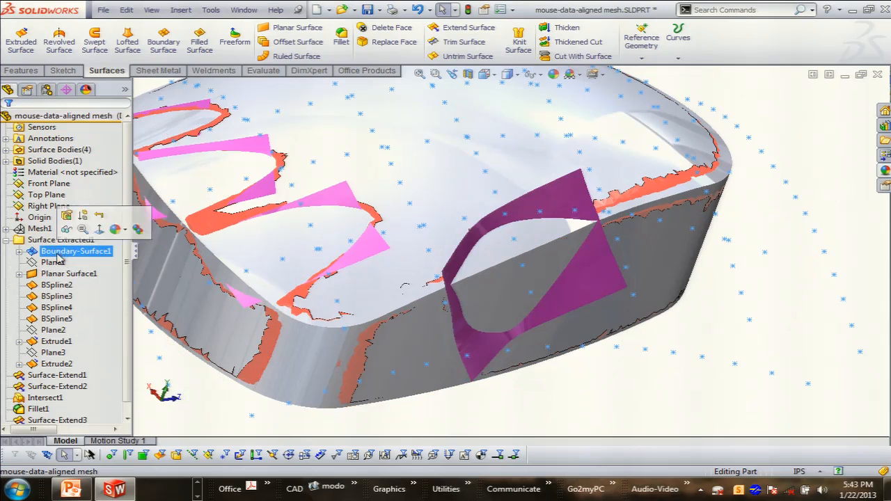
pyautogui.moveTo(127, 304); pyautogui.dragTo(127, 322)
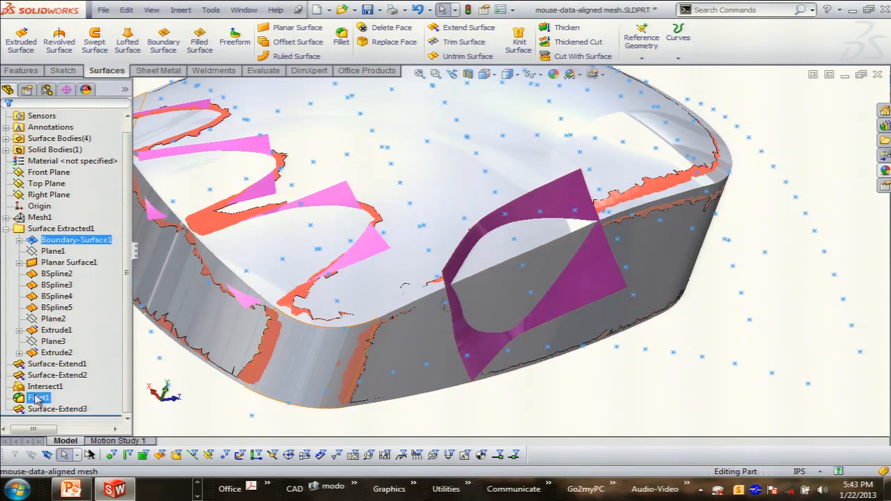
pyautogui.click(52, 307)
pyautogui.click(560, 189)
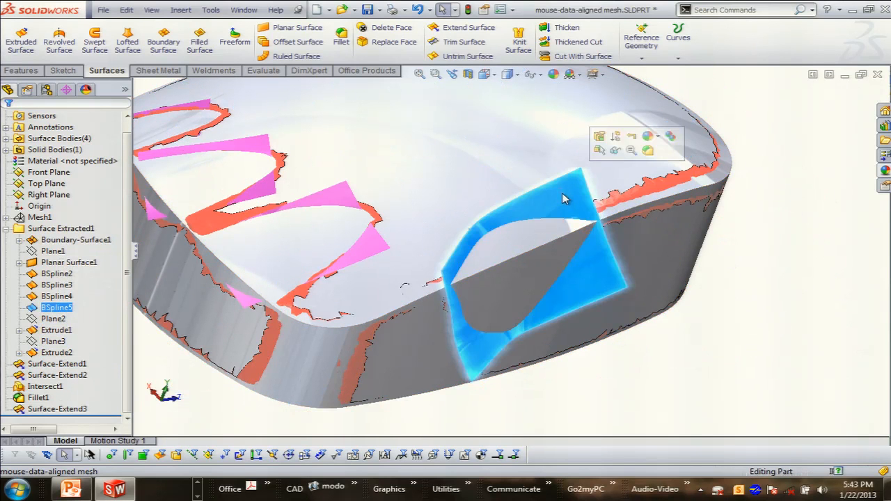
pyautogui.rightClick(54, 273)
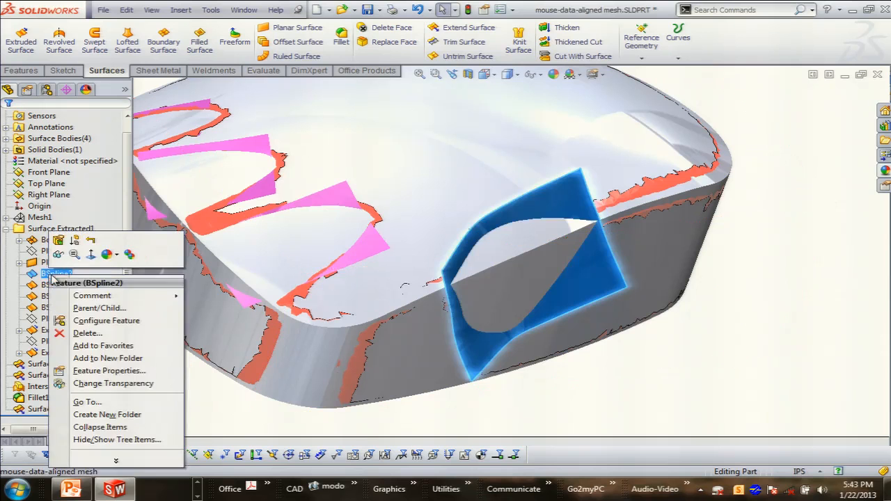
pyautogui.click(58, 239)
pyautogui.click(533, 255)
# Step: Highlight Boundary-Surface1 and examine its curve network around the mouse body from several angles
pyautogui.click(72, 241)
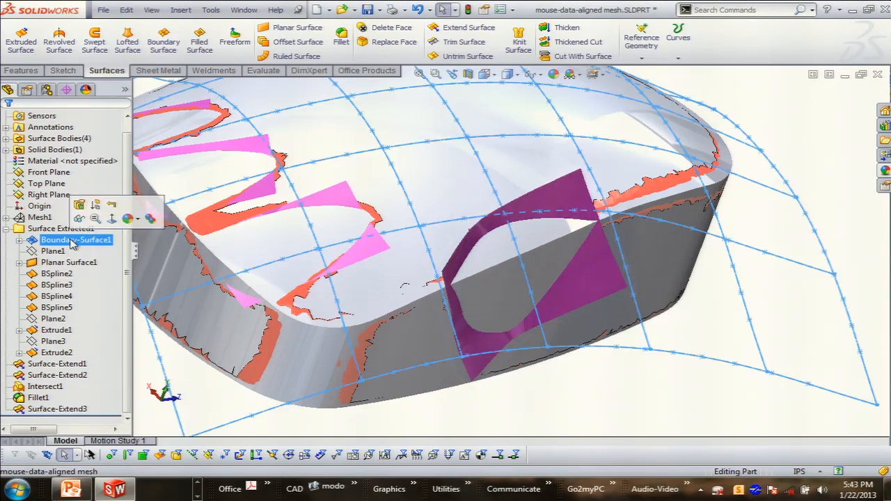
pyautogui.scroll(3, 394, 272)
pyautogui.moveTo(394, 272); pyautogui.dragTo(371, 252, button='middle')
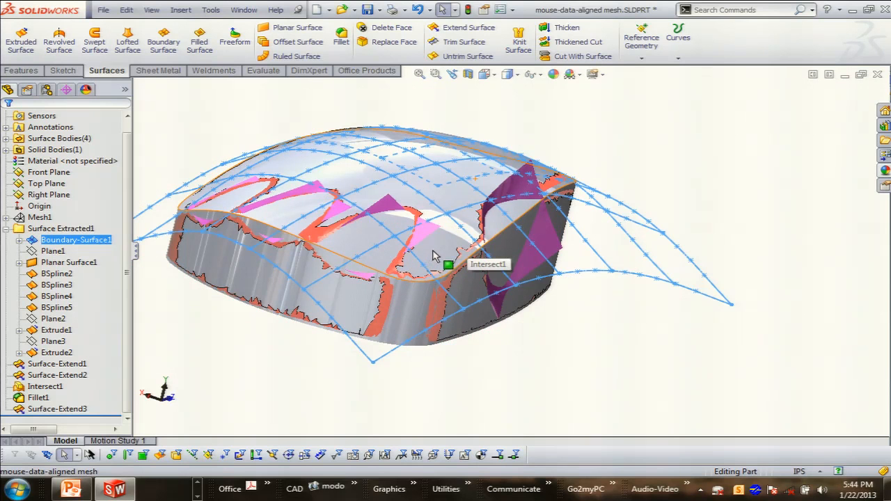
pyautogui.click(604, 337)
pyautogui.moveTo(564, 348); pyautogui.dragTo(448, 310, button='middle')
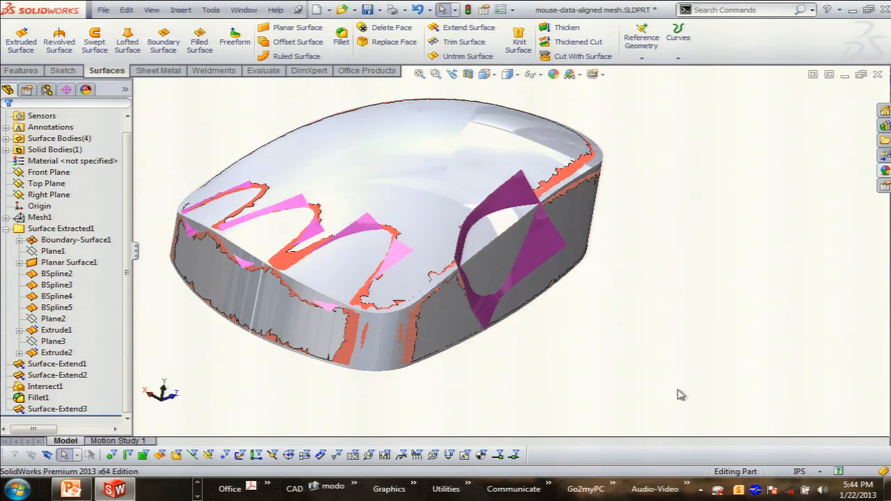
# Step: Hide all of the scanned mesh in Mesh1 so that only the CAD bodies are displayed
pyautogui.rightClick(39, 217)
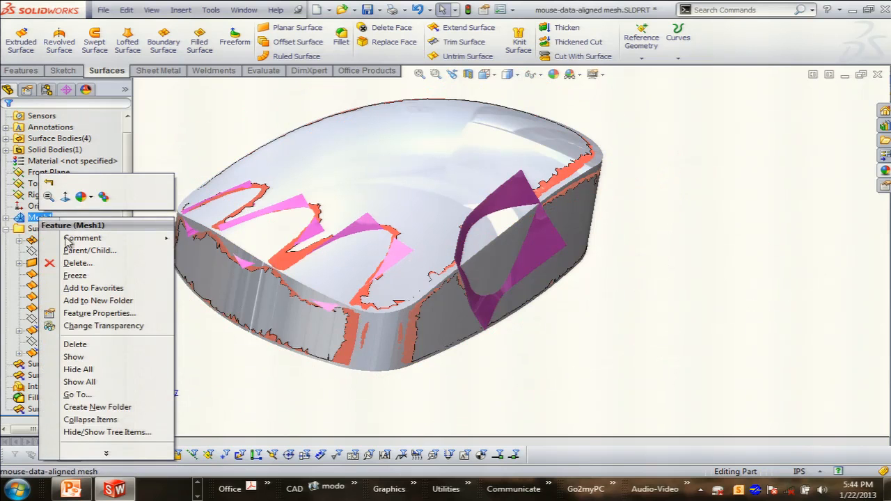
pyautogui.click(78, 370)
pyautogui.moveTo(570, 384); pyautogui.dragTo(530, 383, button='middle')
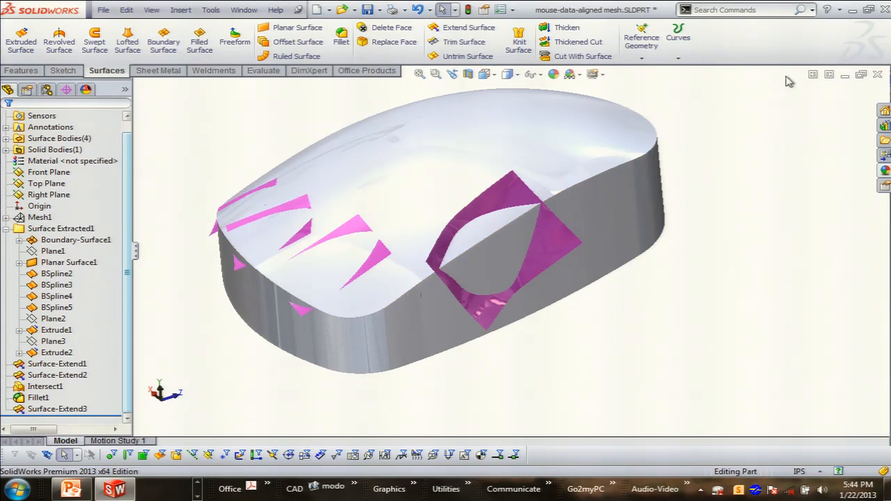
# Step: Close the part without saving and reopen mouse-data-aligned mesh.SLDPRT from the logitech mouse folder
pyautogui.click(876, 74)
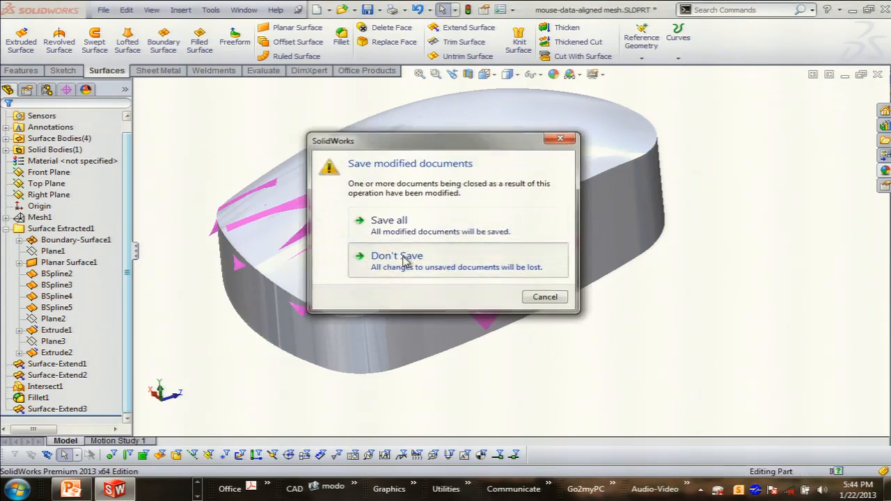
pyautogui.click(397, 258)
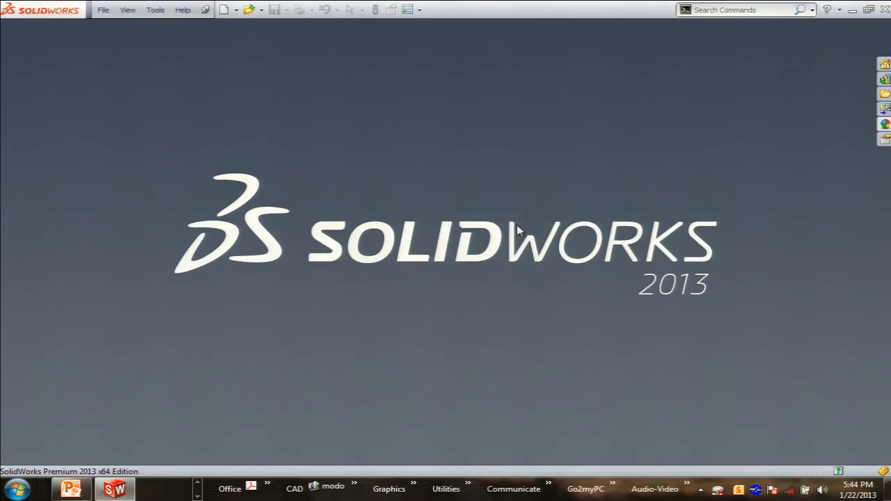
pyautogui.click(103, 10)
pyautogui.click(126, 40)
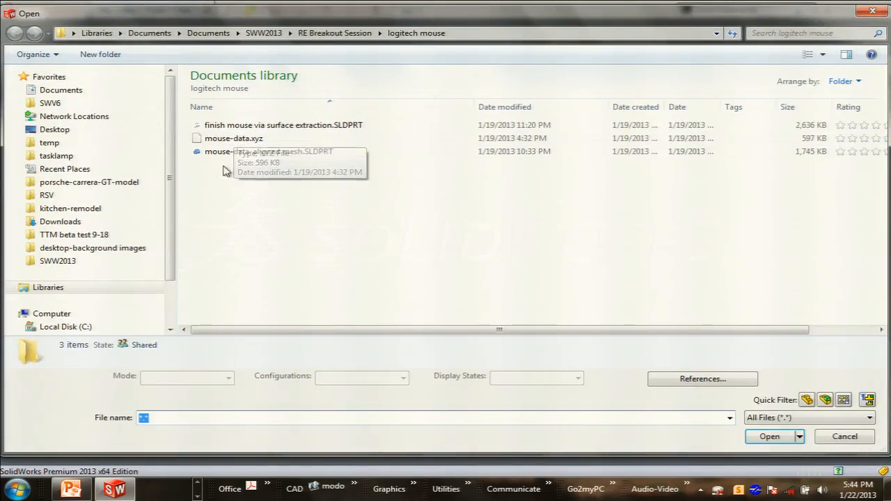
pyautogui.click(237, 151)
pyautogui.click(768, 439)
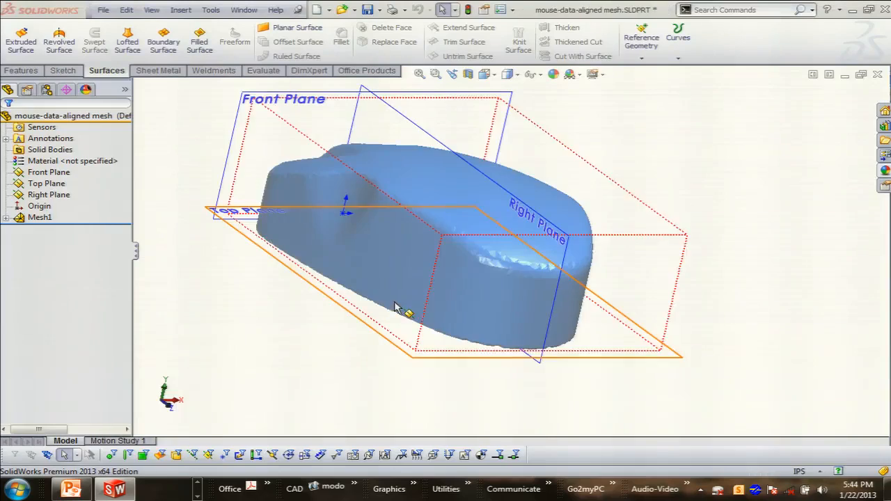
# Step: Cut the mouse mesh with a section view at the Right Plane, with the section direction reversed
pyautogui.moveTo(394, 307); pyautogui.dragTo(445, 342, button='middle')
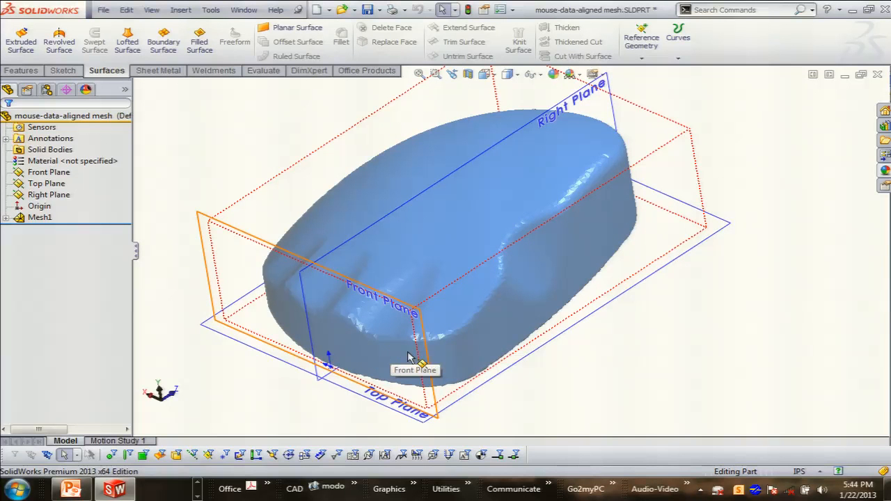
pyautogui.click(569, 104)
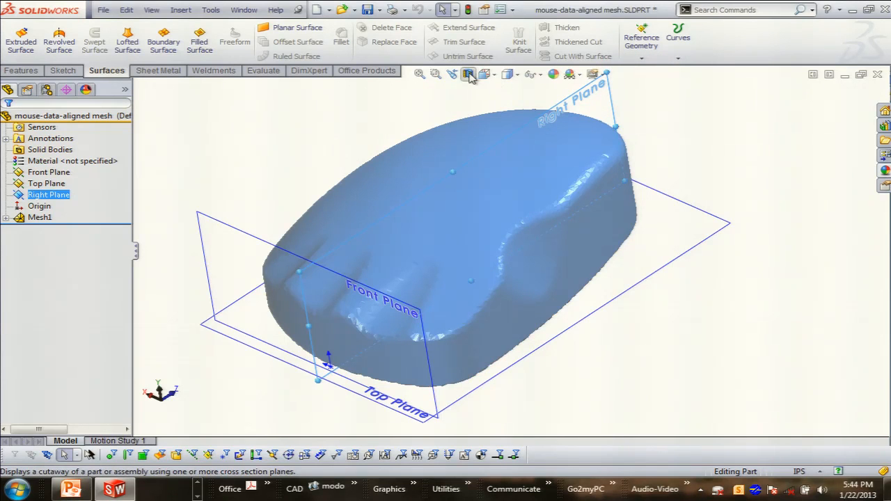
pyautogui.click(470, 77)
pyautogui.click(11, 211)
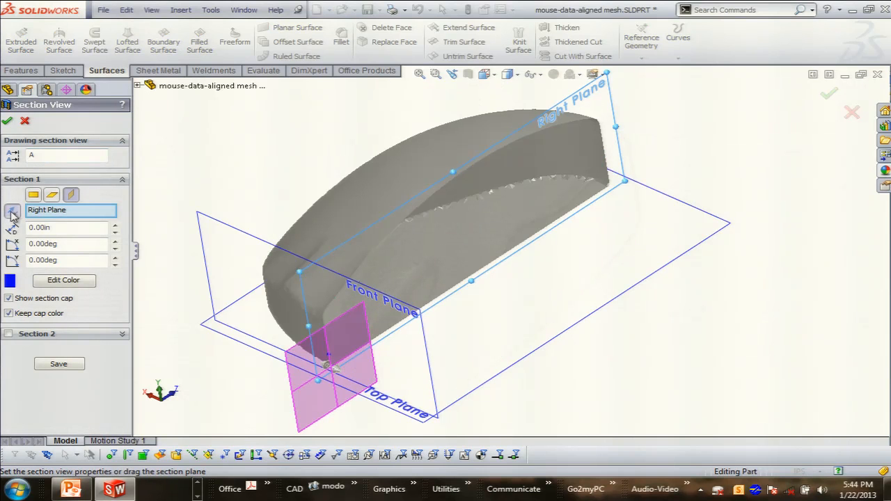
pyautogui.click(7, 119)
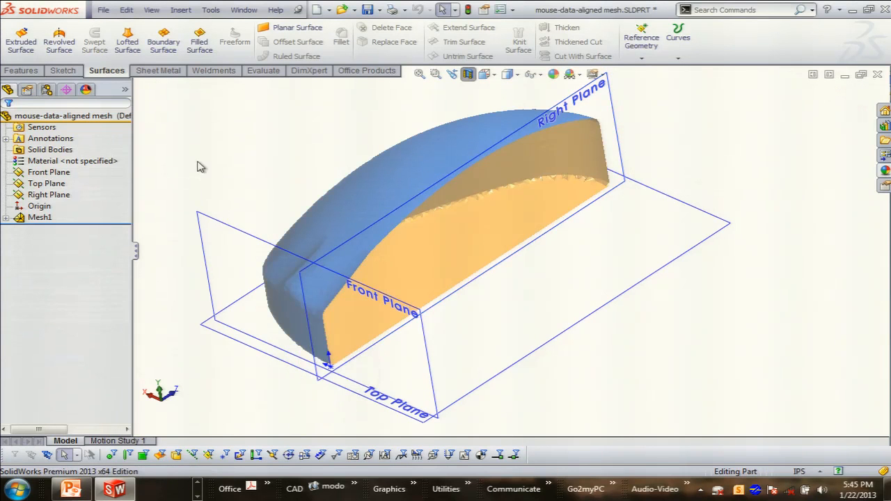
# Step: Start a sketch on the Right Plane and trace the sectioned mesh's top profile with an eight-point spline from rear to front
pyautogui.click(476, 163)
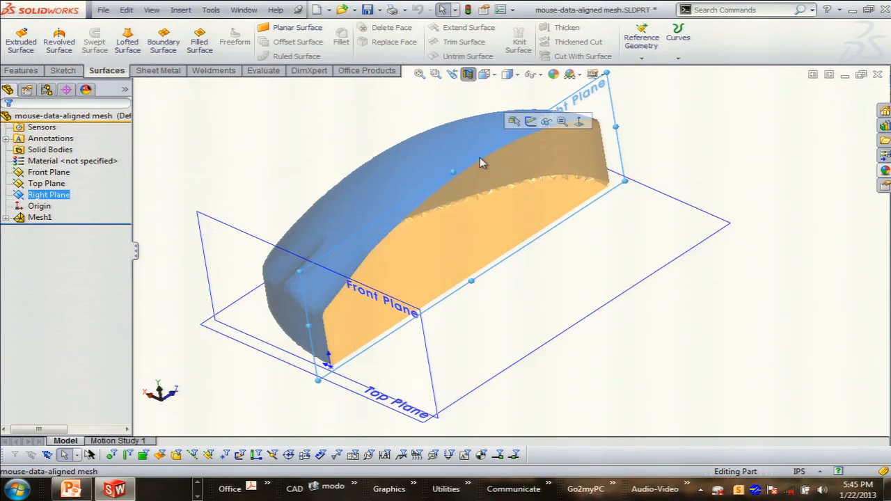
pyautogui.click(530, 121)
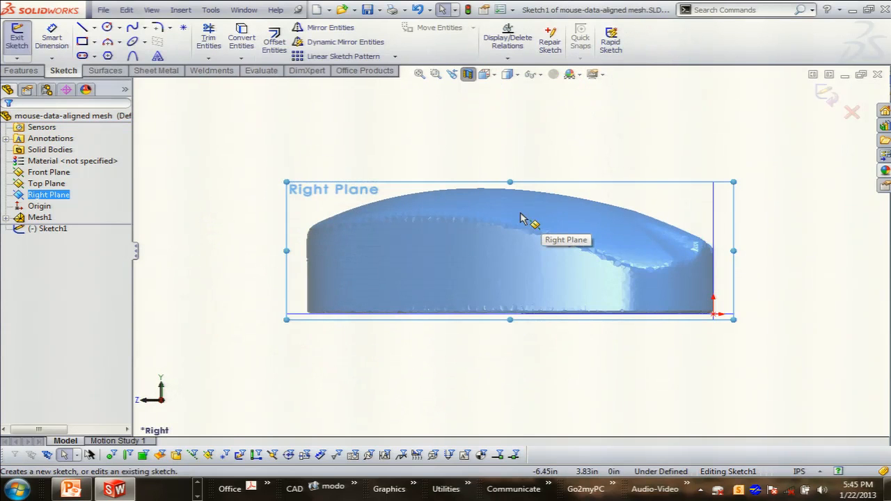
pyautogui.scroll(-3, 480, 219)
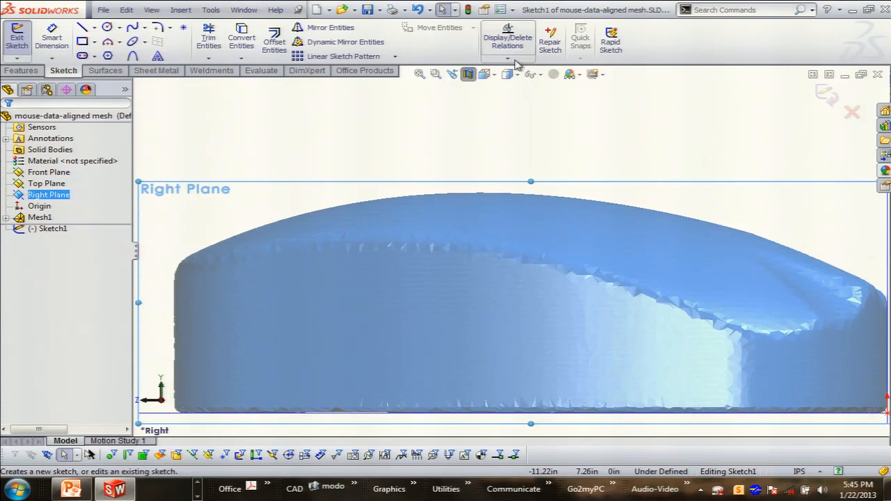
pyautogui.click(132, 28)
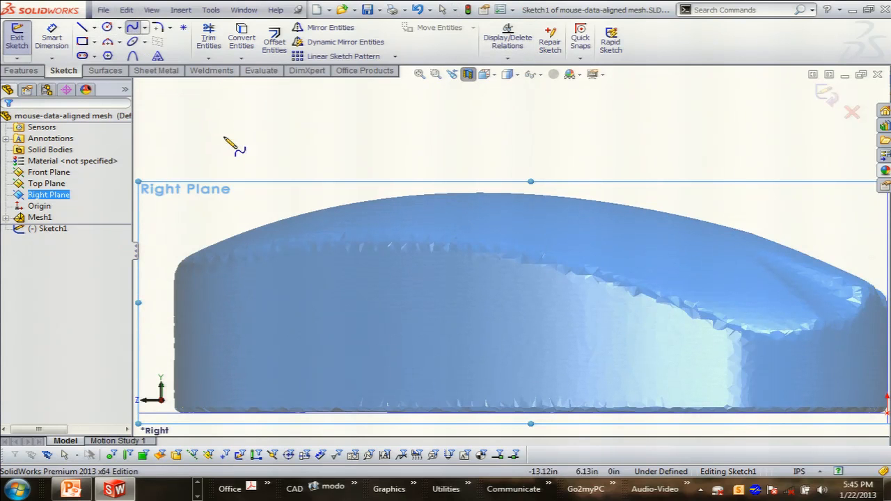
pyautogui.click(222, 241)
pyautogui.click(276, 221)
pyautogui.click(355, 202)
pyautogui.click(453, 192)
pyautogui.click(563, 197)
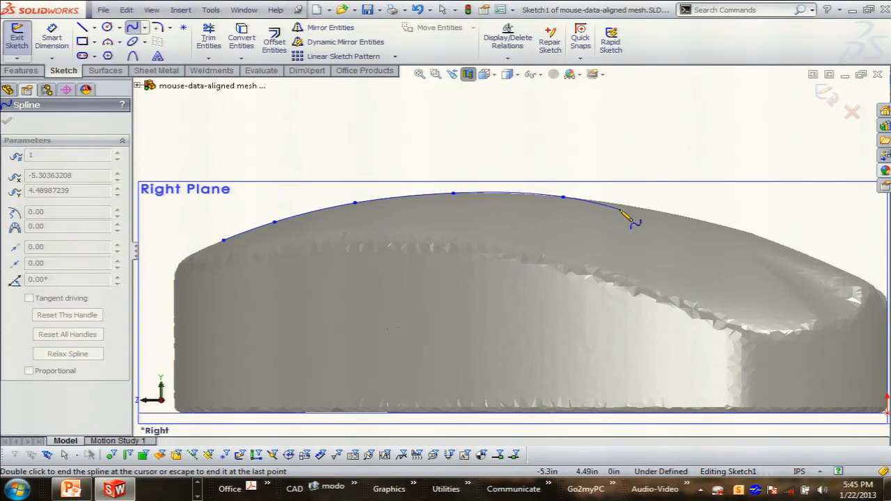
pyautogui.click(630, 206)
pyautogui.click(695, 220)
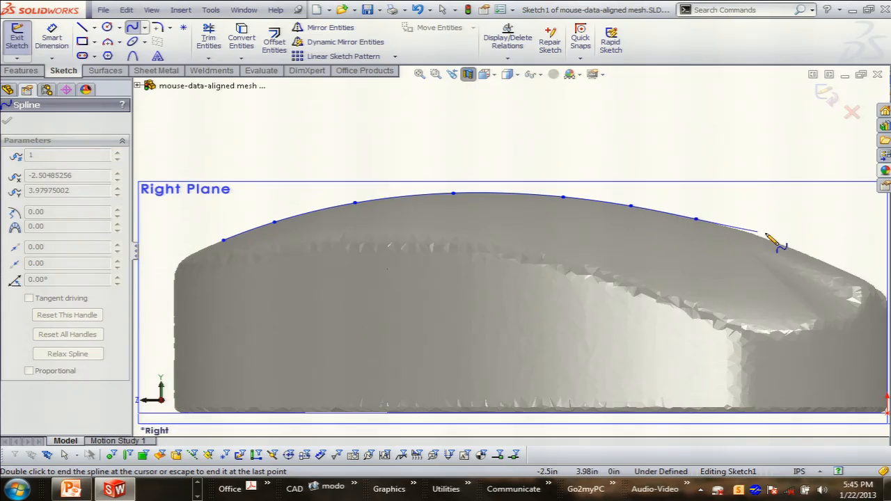
pyautogui.rightClick(878, 283)
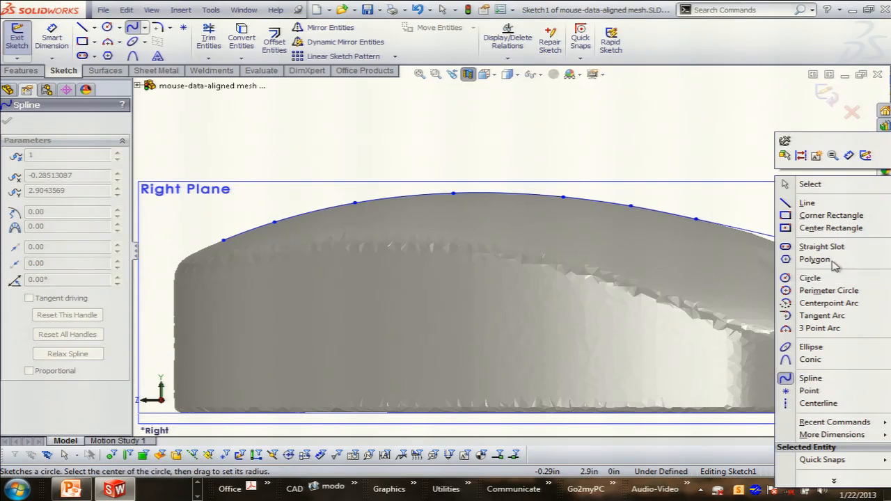
pyautogui.click(809, 183)
# Step: End the top-profile spline, show its curvature combs to check smoothness, and exit the Right Plane sketch
pyautogui.scroll(2, 780, 199)
pyautogui.moveTo(700, 258)
pyautogui.mouseDown(button='middle')
pyautogui.moveTo(628, 344)
pyautogui.moveTo(646, 308)
pyautogui.moveTo(549, 272)
pyautogui.moveTo(406, 327)
pyautogui.moveTo(350, 305)
pyautogui.moveTo(288, 388)
pyautogui.moveTo(291, 402)
pyautogui.mouseUp(button='middle')
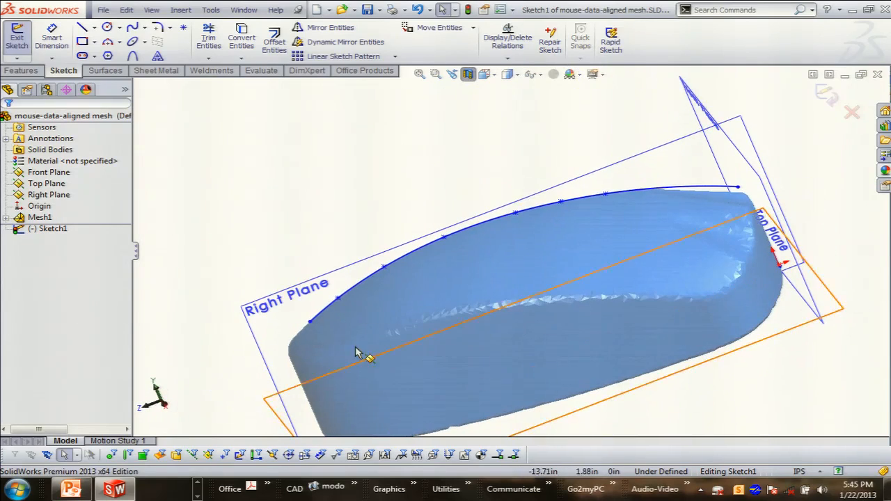
pyautogui.rightClick(494, 224)
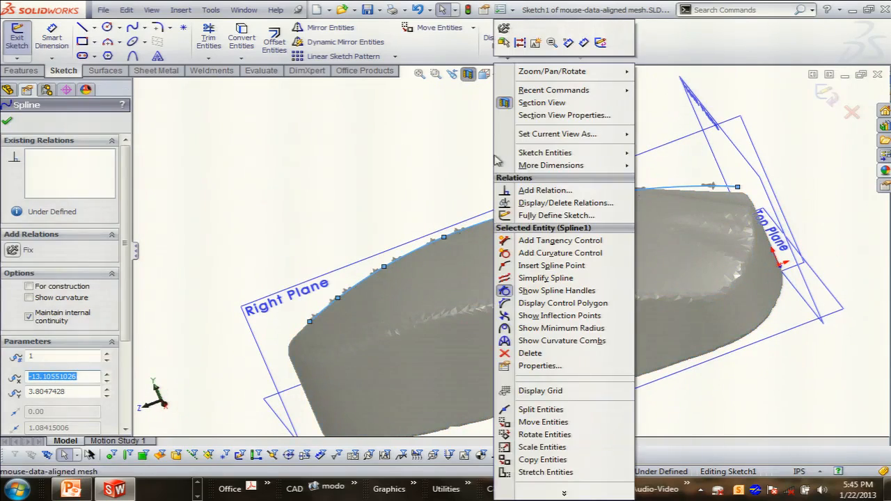
pyautogui.click(506, 340)
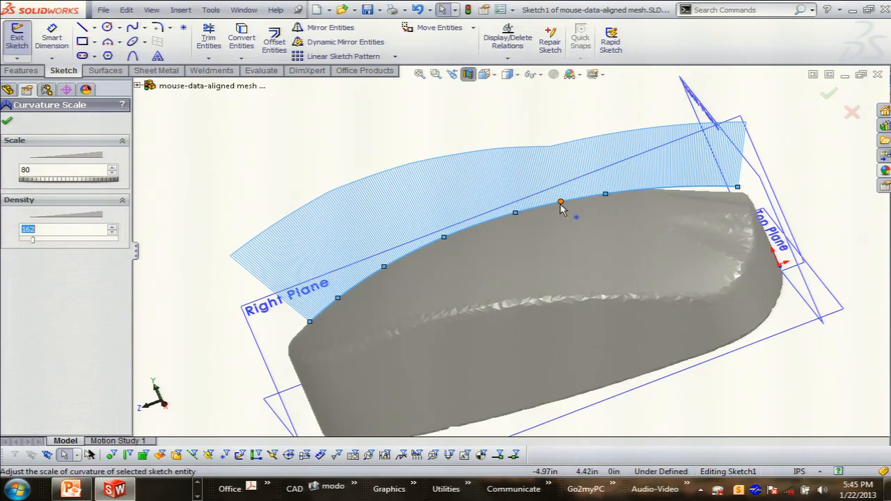
pyautogui.scroll(-3, 567, 211)
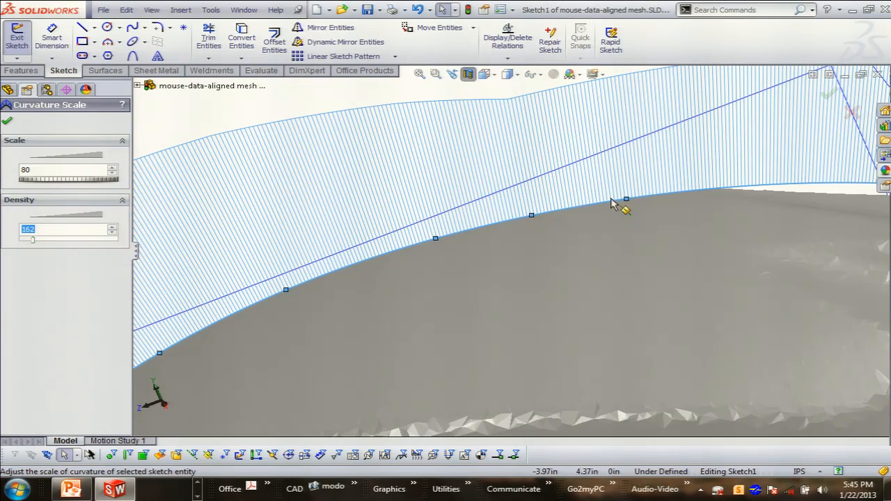
pyautogui.scroll(5, 597, 173)
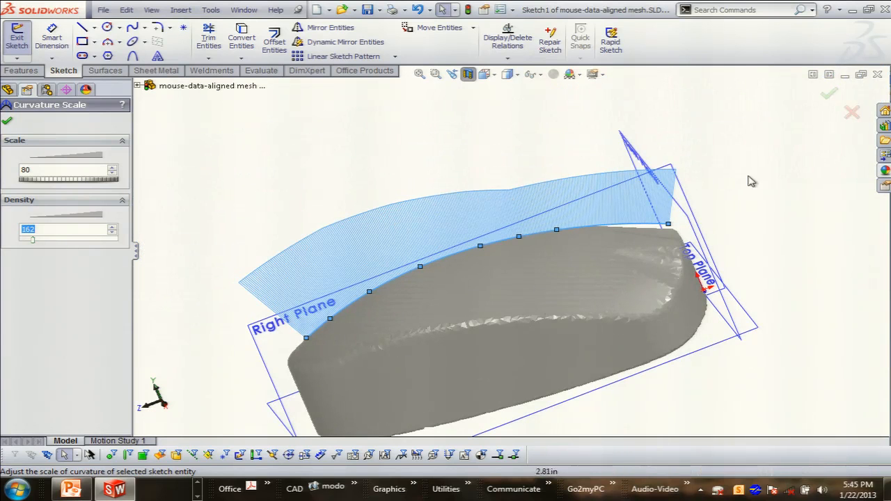
pyautogui.click(828, 94)
pyautogui.click(828, 95)
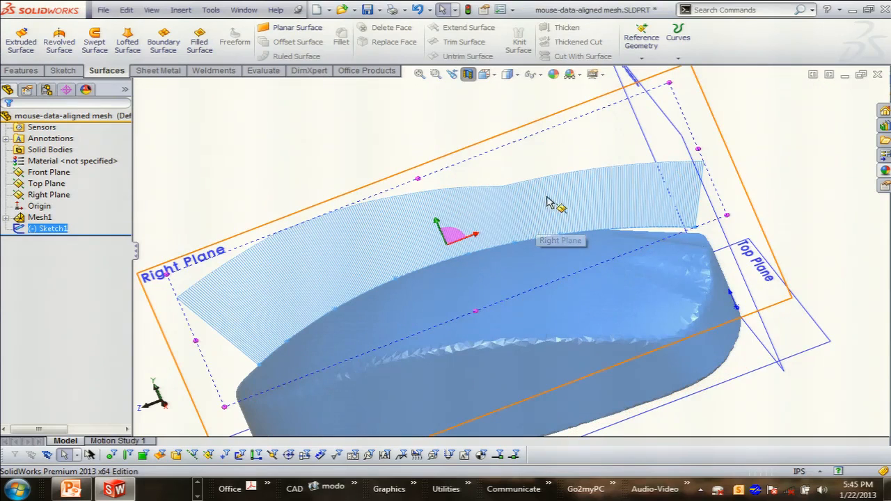
pyautogui.click(770, 129)
# Step: Start a 3D sketch and draw a nine-point spline directly on the mesh's top surface, following the side edge and curving up towards the centre profile
pyautogui.hotkey('ctrl', '7')
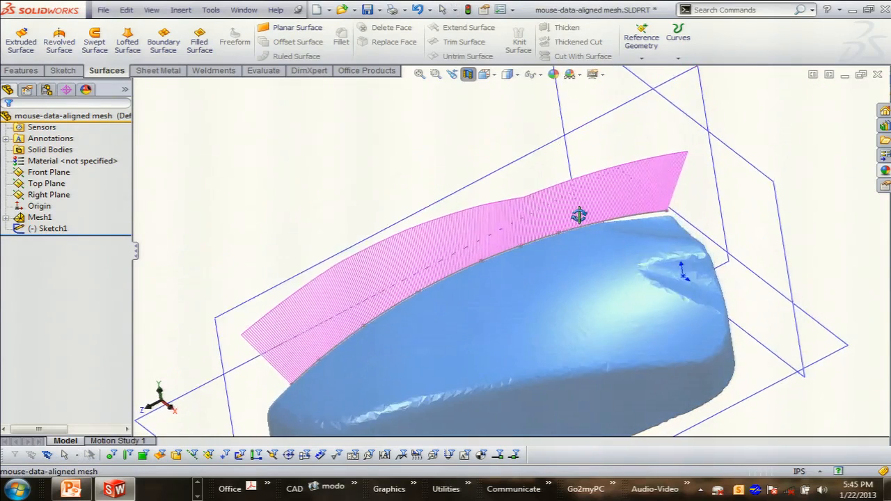
pyautogui.scroll(-3, 554, 262)
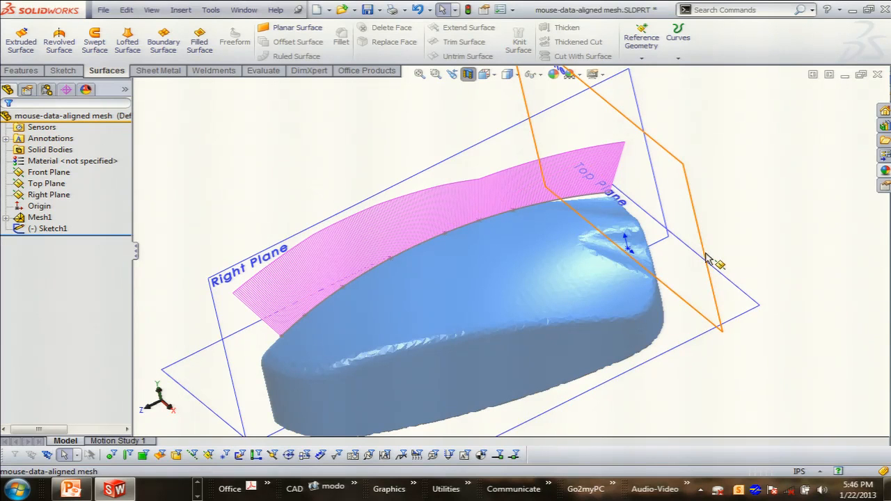
pyautogui.click(63, 70)
pyautogui.click(17, 58)
pyautogui.click(38, 80)
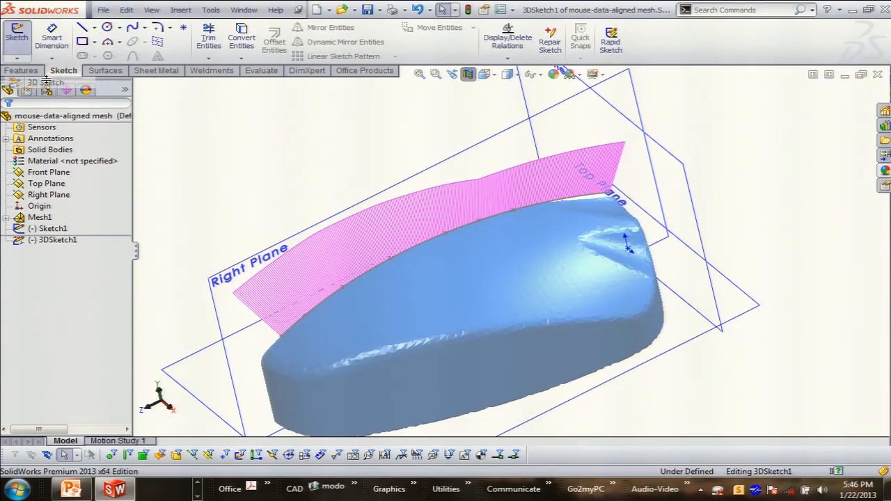
pyautogui.click(131, 28)
pyautogui.click(303, 336)
pyautogui.click(351, 338)
pyautogui.click(426, 322)
pyautogui.click(516, 311)
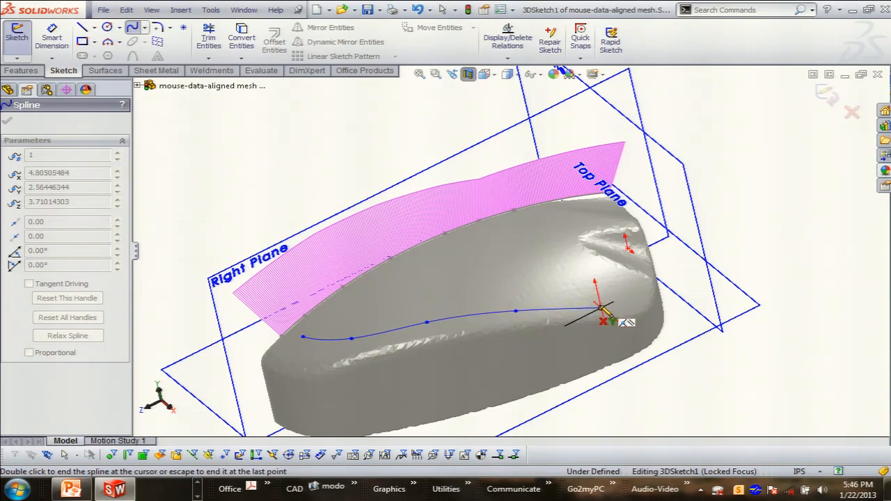
pyautogui.click(602, 308)
pyautogui.click(614, 282)
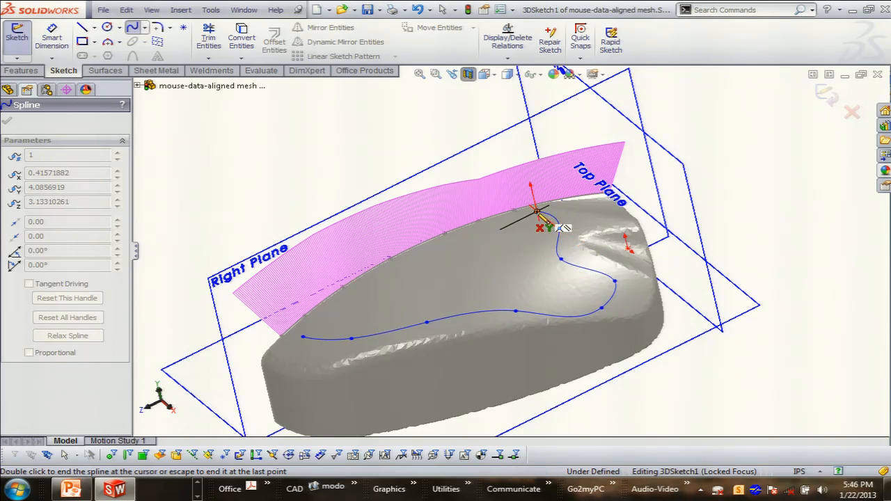
pyautogui.rightClick(536, 209)
pyautogui.click(571, 220)
pyautogui.moveTo(533, 281); pyautogui.dragTo(497, 221, button='middle')
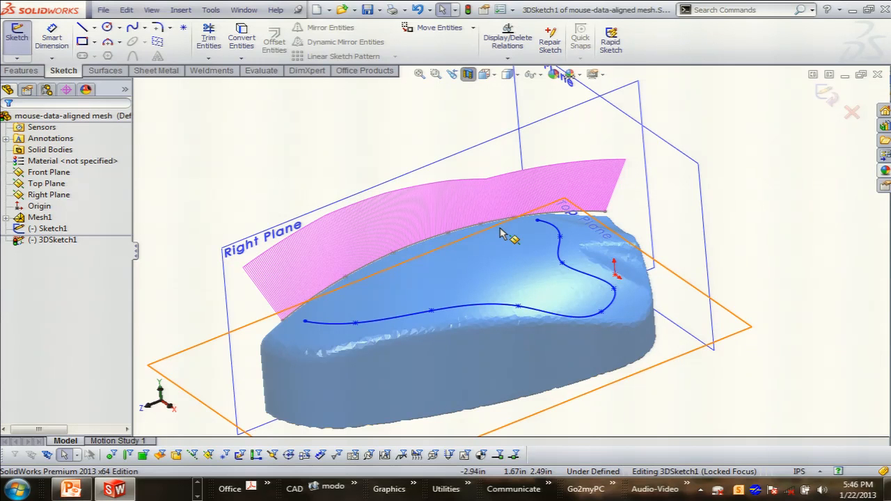
# Step: Switch to the PowerPoint presentation RE Cloud Point to Manufacturable surfaces using SW.pptx
pyautogui.click(70, 489)
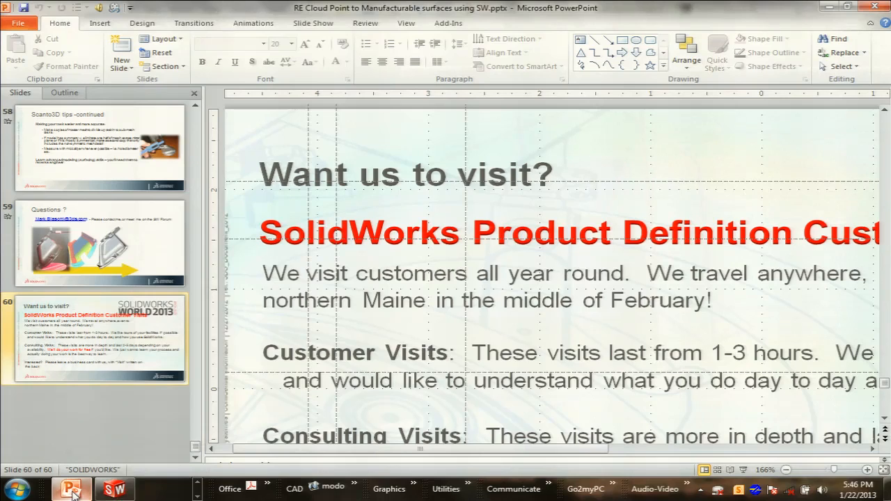